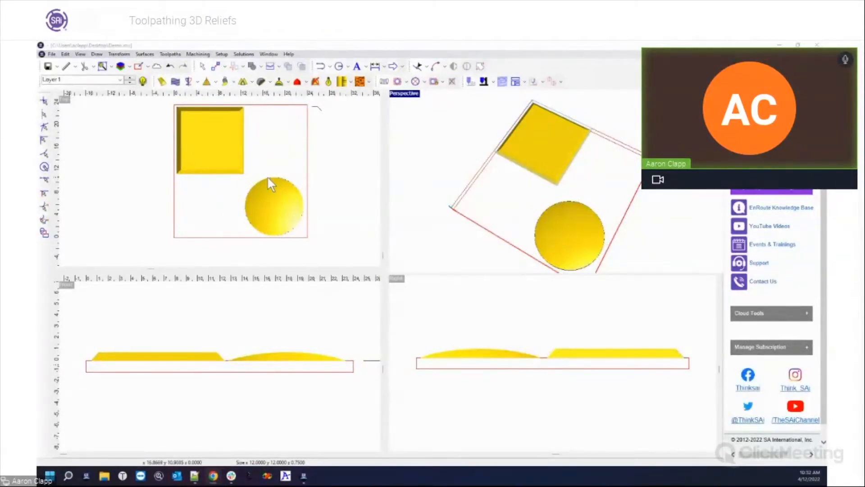
- Enlarge the Top view and move the small open profile line onto the plate, beside the square relief
left_click(292, 143)
double_click(66, 100)
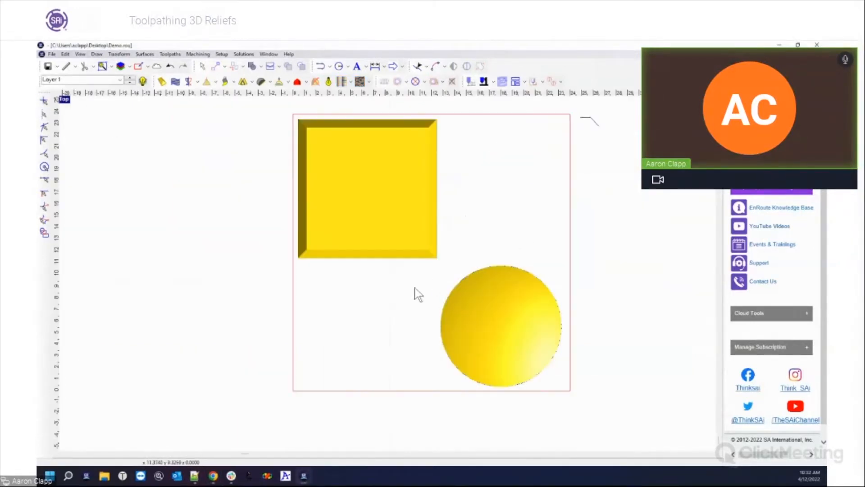
key("F6")
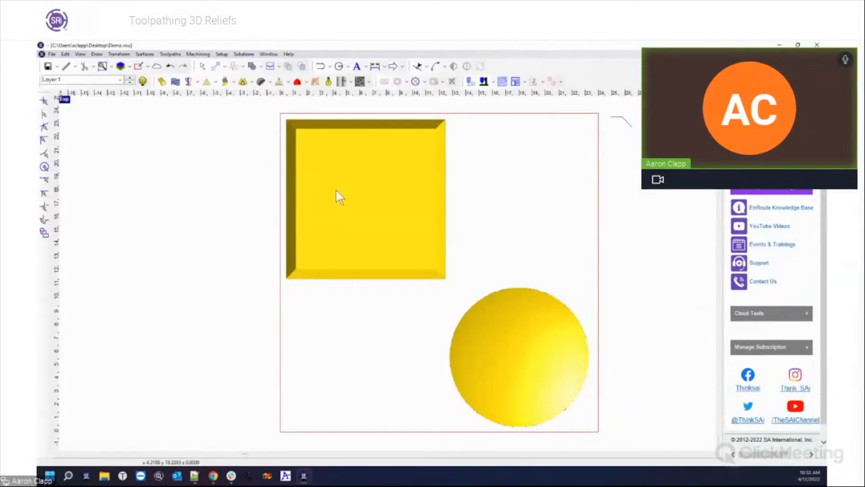
left_click(624, 122)
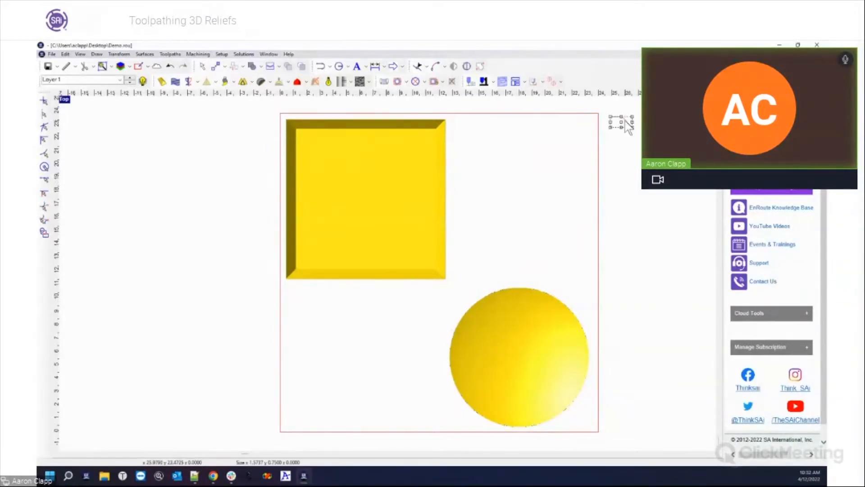
left_click_drag(626, 127, 558, 166)
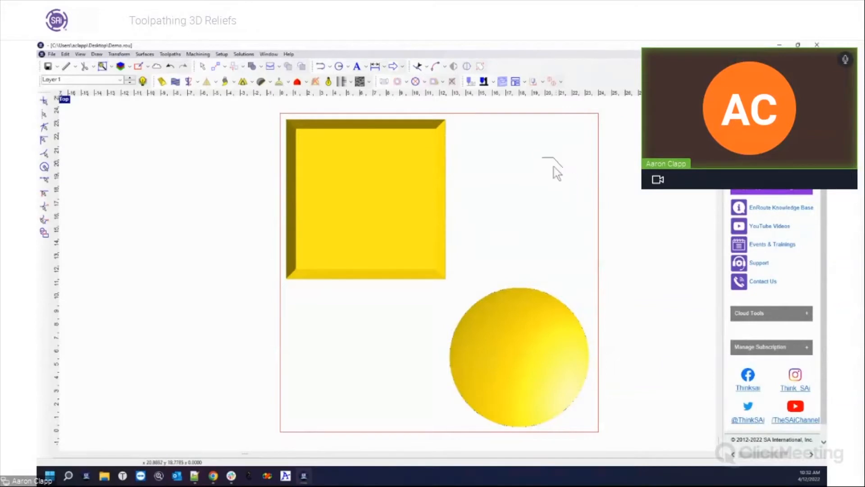
left_click(144, 54)
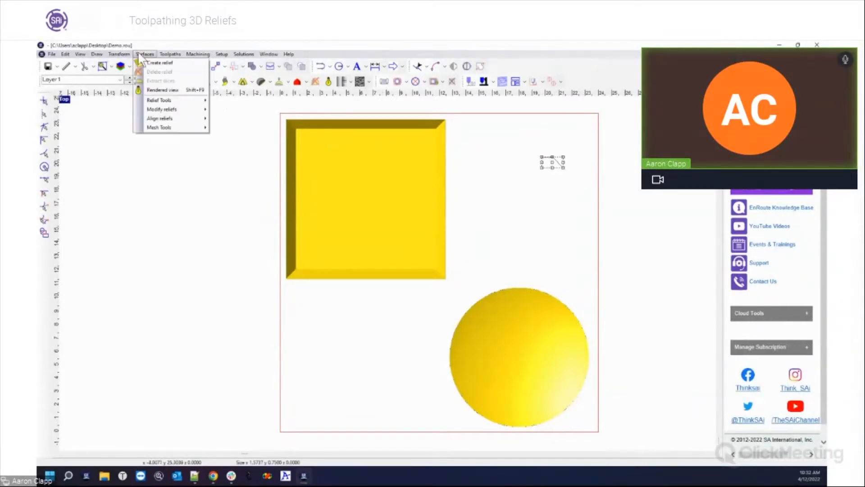
mouse_move(155, 101)
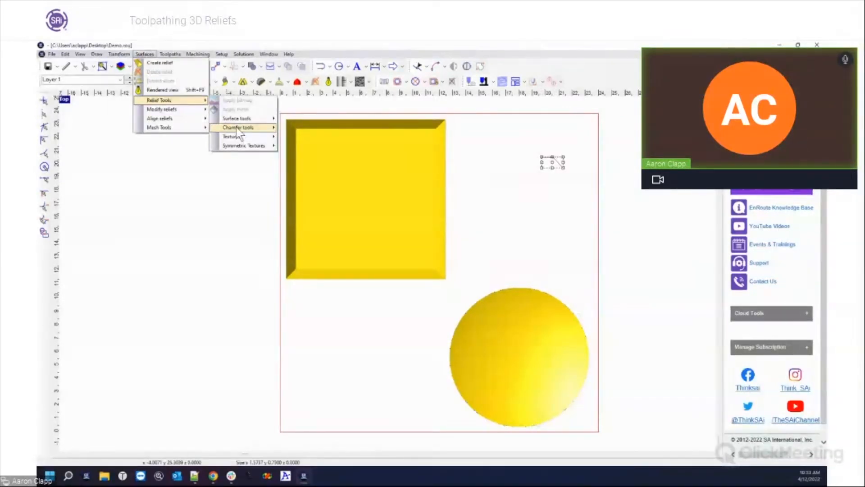
mouse_move(236, 128)
left_click(419, 163)
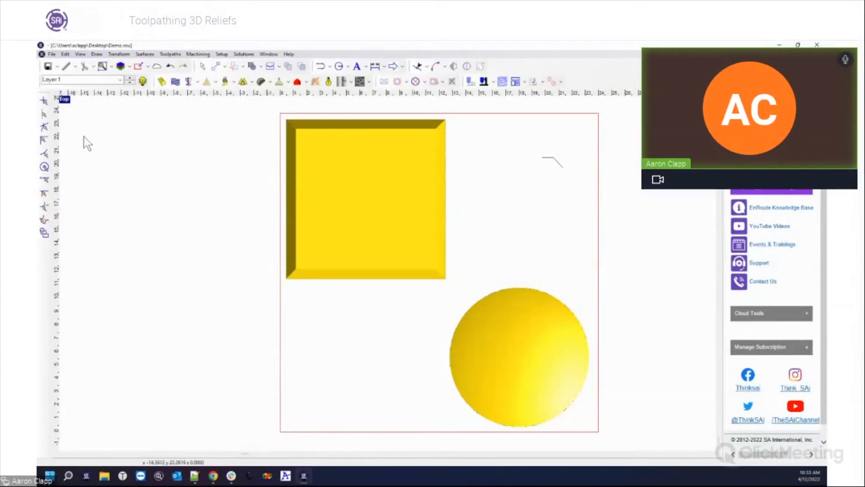
- Return to the four-view layout and delete the small open profile line beside the square relief
double_click(67, 100)
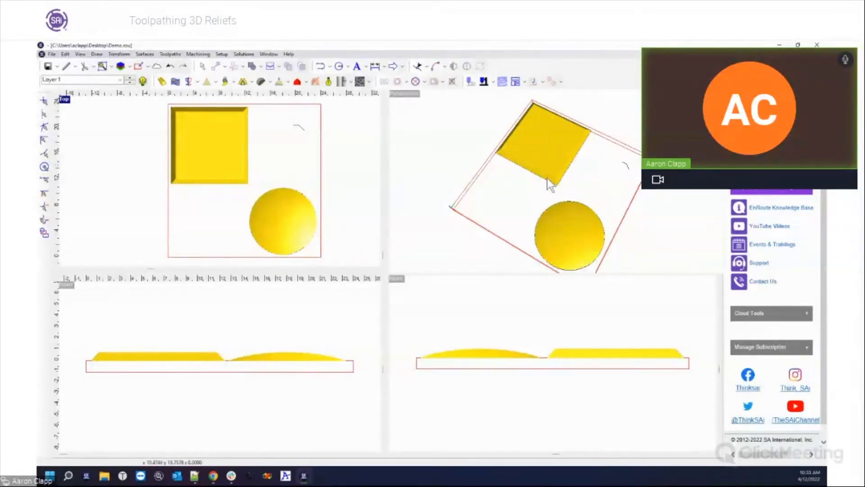
scroll(556, 186, "up", 2)
middle_click_drag(556, 187, 538, 188)
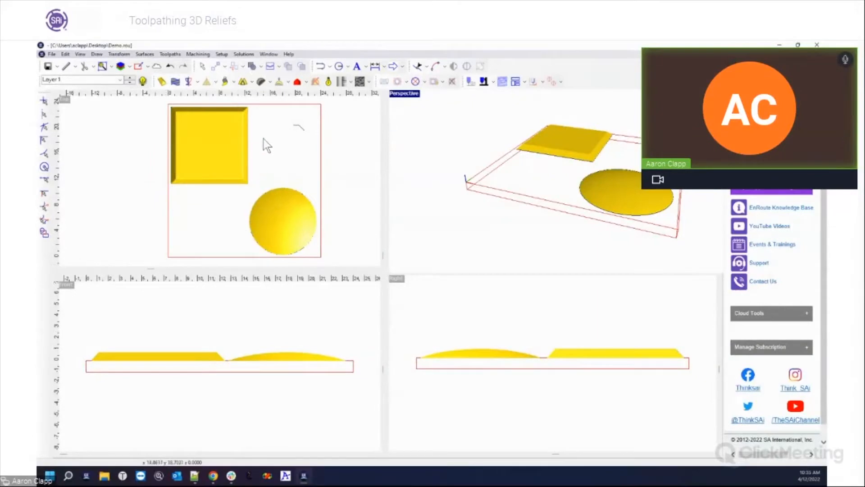
left_click_drag(284, 117, 319, 142)
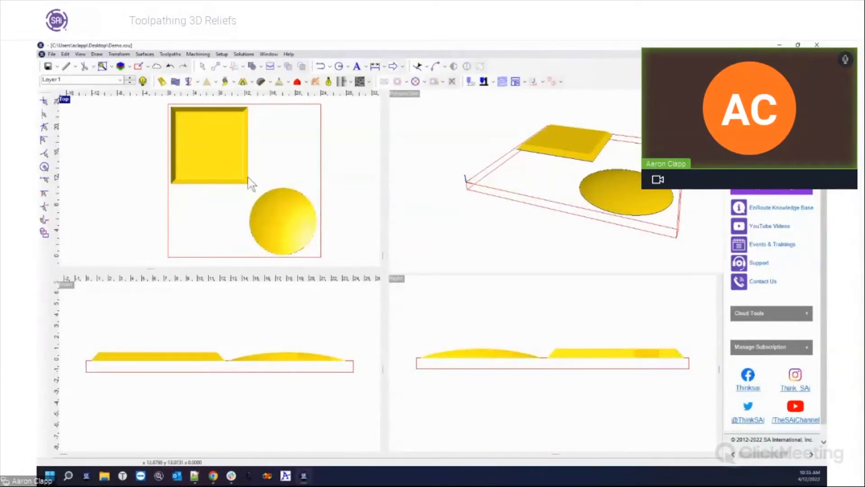
- Align the contour of the square relief to the top of the plate
left_click_drag(299, 226, 256, 189)
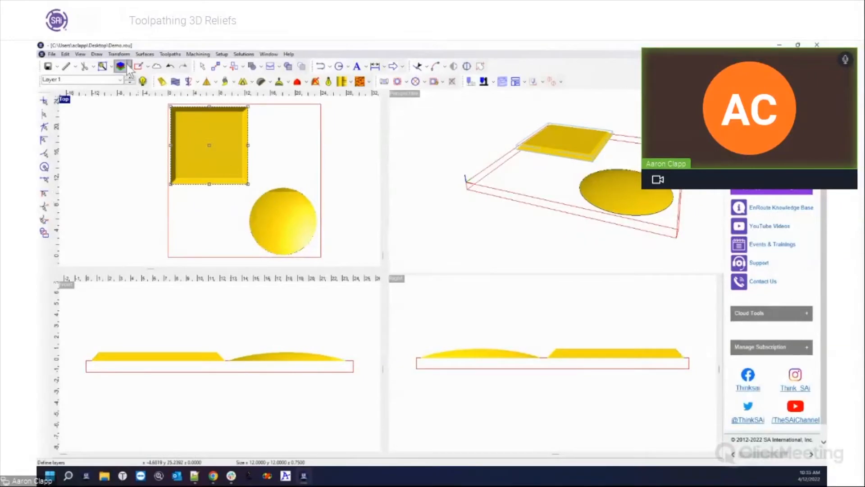
left_click(145, 54)
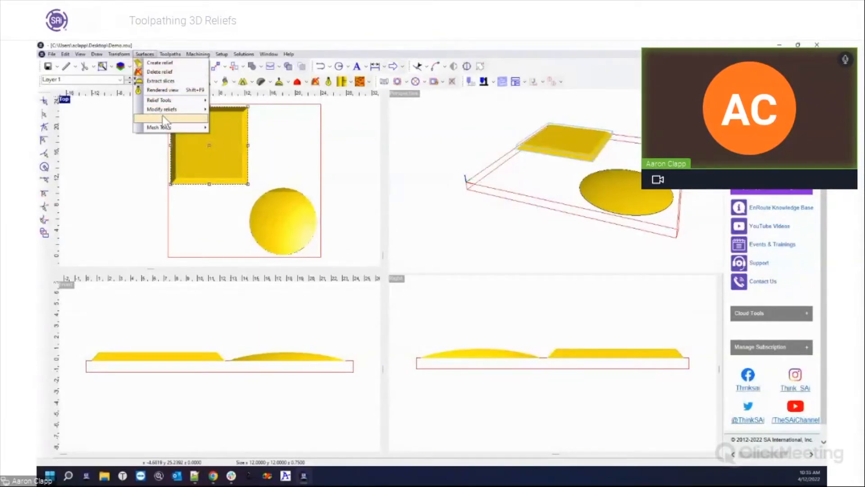
mouse_move(167, 120)
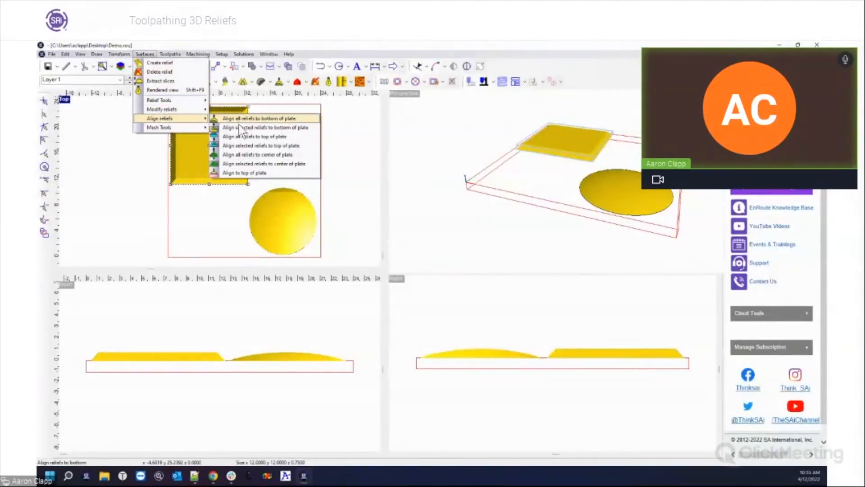
left_click(244, 175)
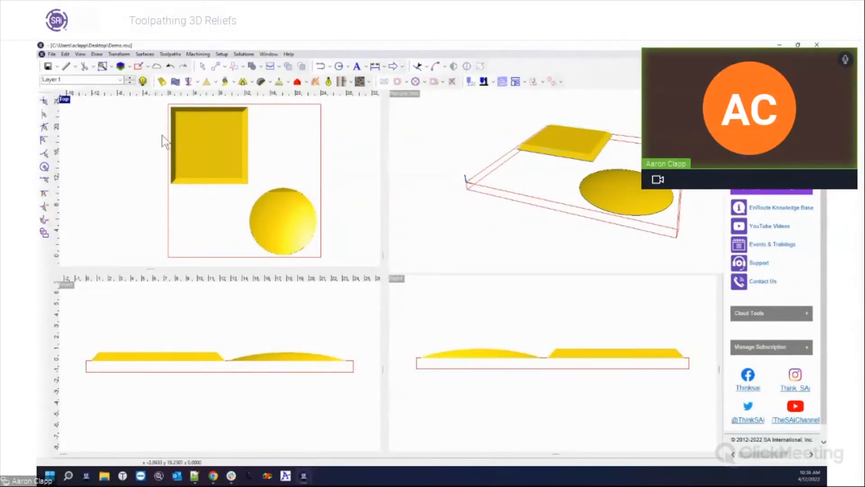
- Review the plate's size and thickness in the plate definition and close it without changes
left_click(141, 67)
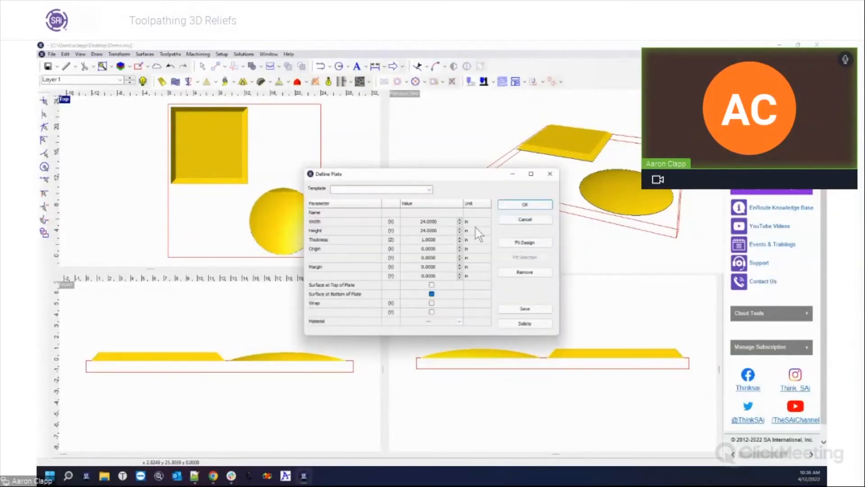
left_click(438, 240)
left_click(550, 176)
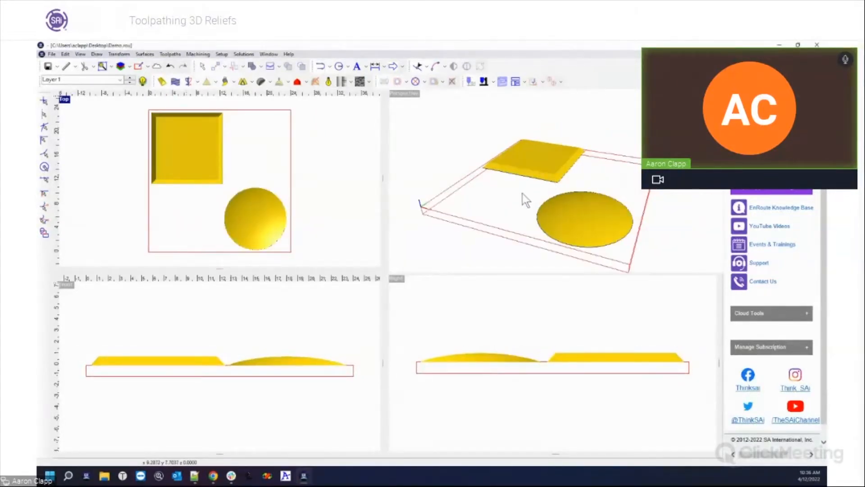
- Check the depth of the square relief and of the dome relief in the Precision Input Center
left_click(155, 115)
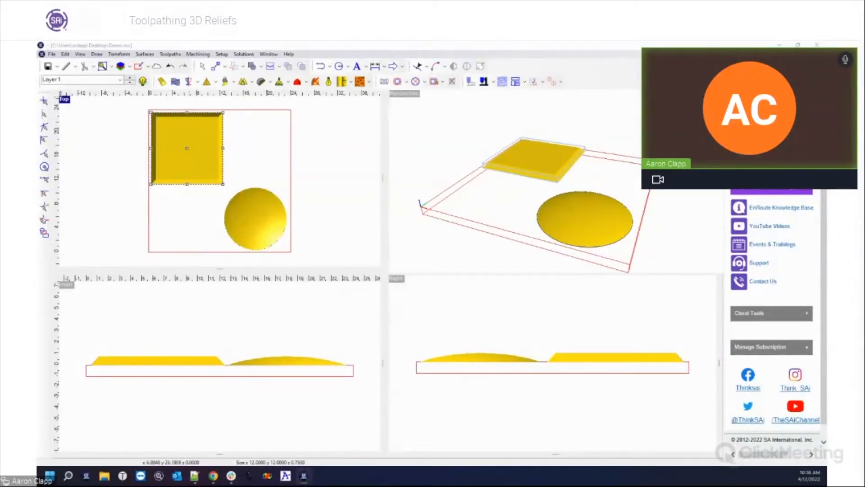
left_click_drag(707, 79, 437, 154)
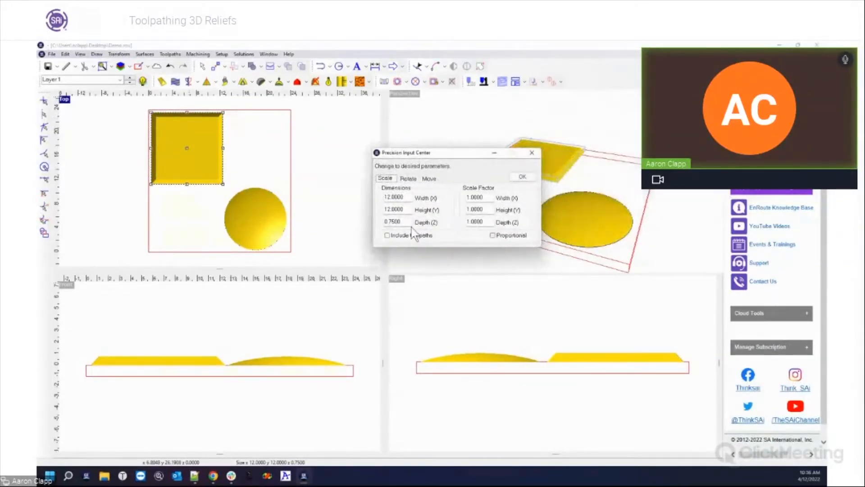
double_click(392, 221)
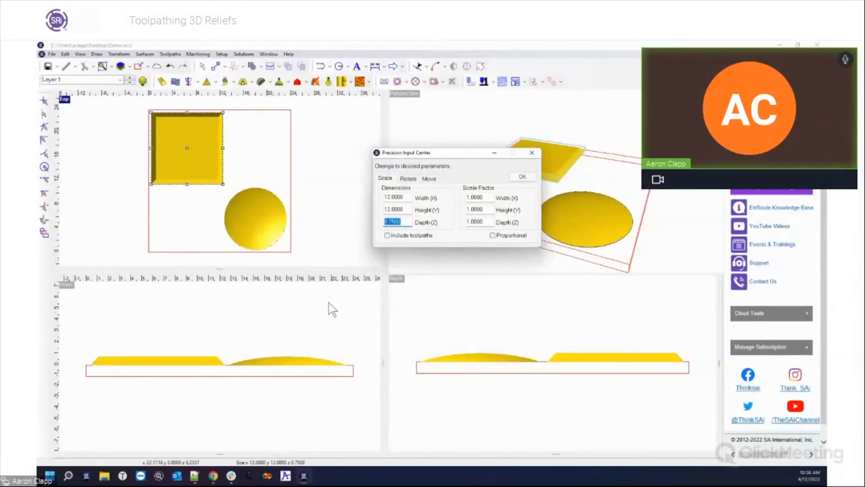
left_click(254, 186)
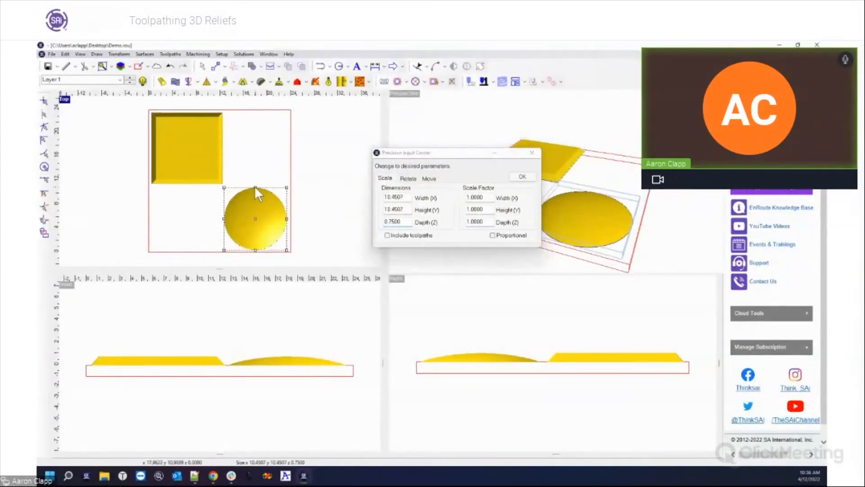
left_click(266, 190)
left_click(532, 154)
left_click(286, 153)
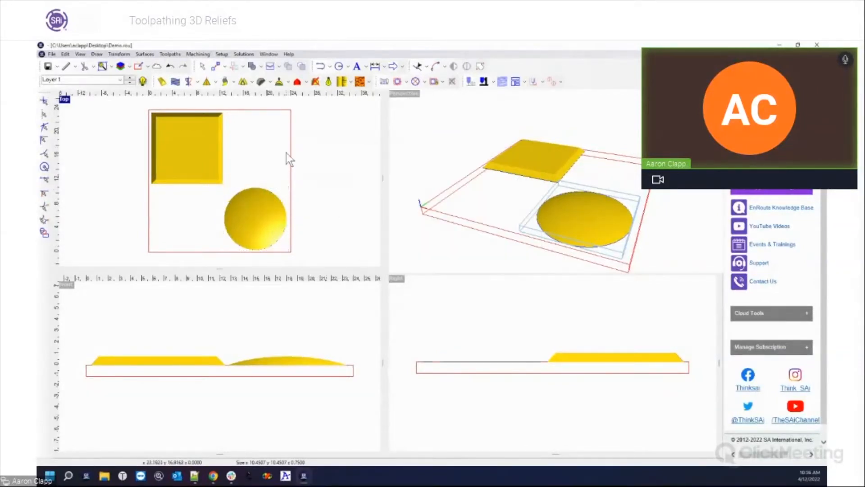
- Align the square relief to the bottom of the plate and inspect its position in the Front view
left_click(178, 115)
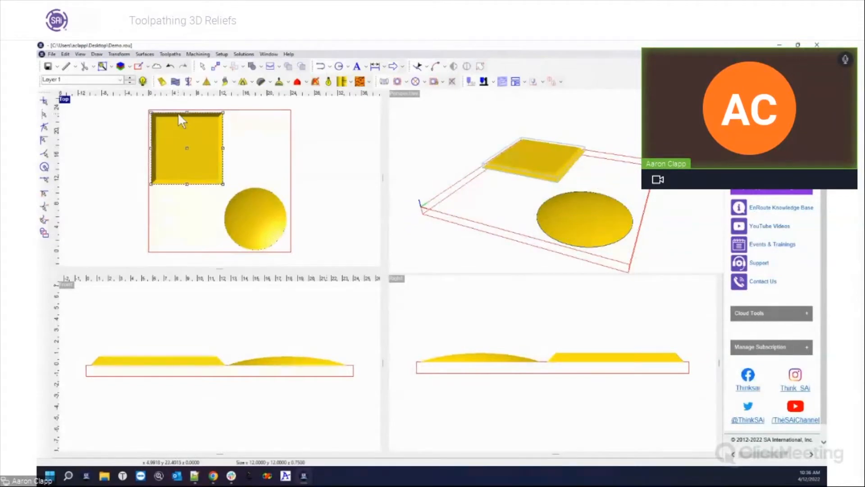
left_click(150, 56)
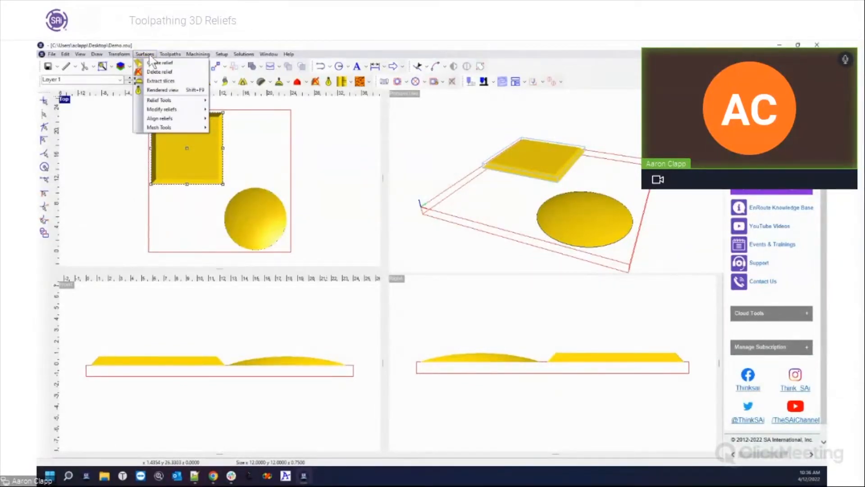
mouse_move(156, 112)
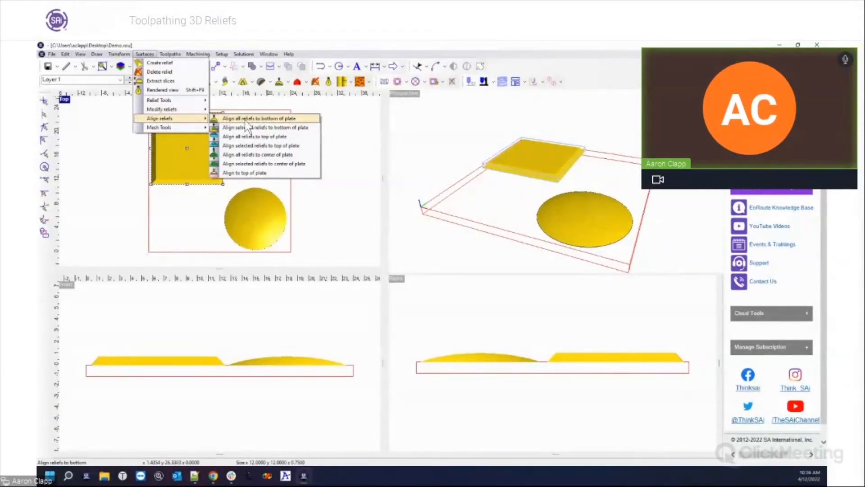
left_click(273, 119)
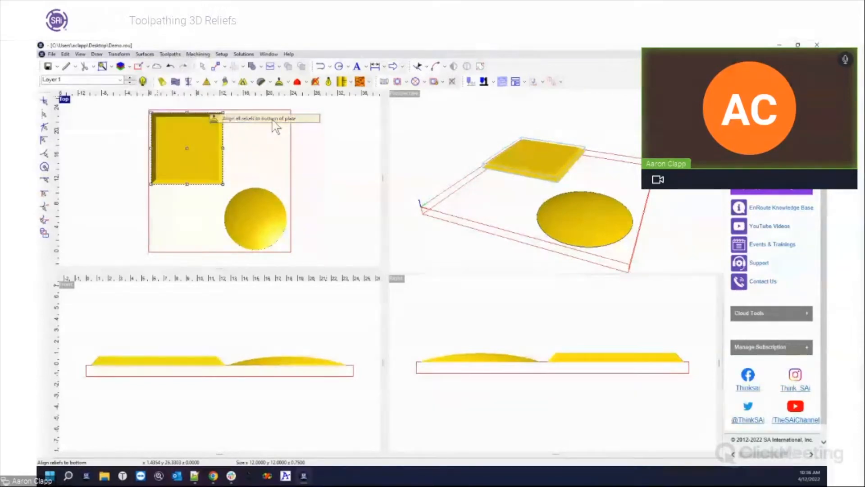
left_click(109, 393)
scroll(97, 383, "up", 1)
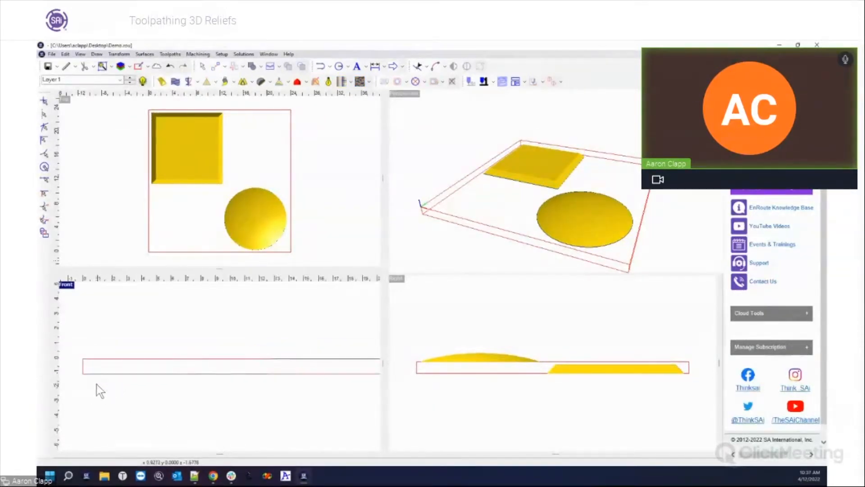
scroll(75, 377, "up", 1)
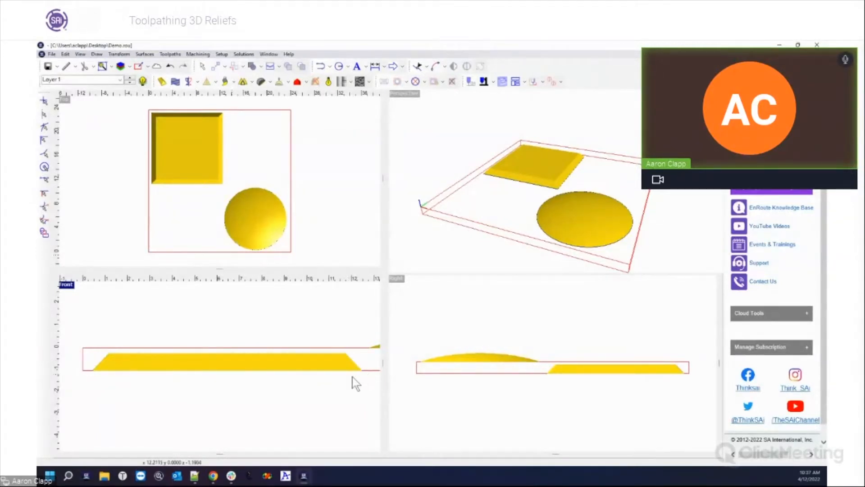
- Align the selected square relief to the top of the plate so its highest face meets the plate surface
left_click(145, 54)
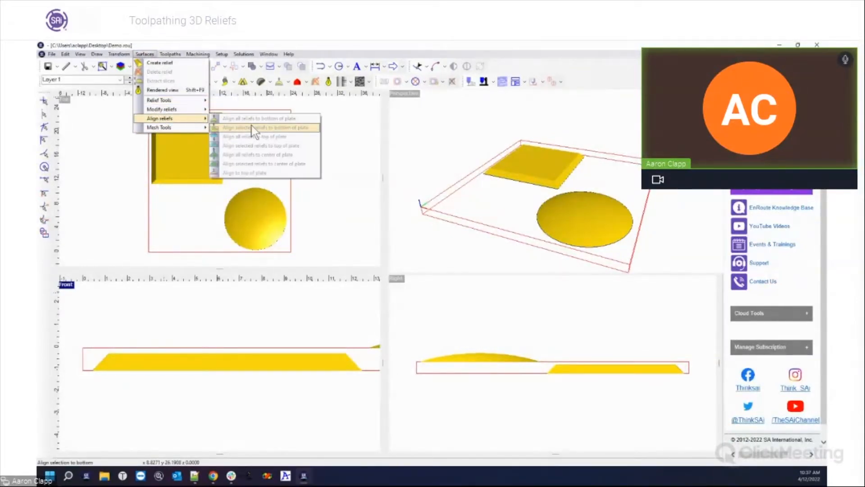
left_click(162, 63)
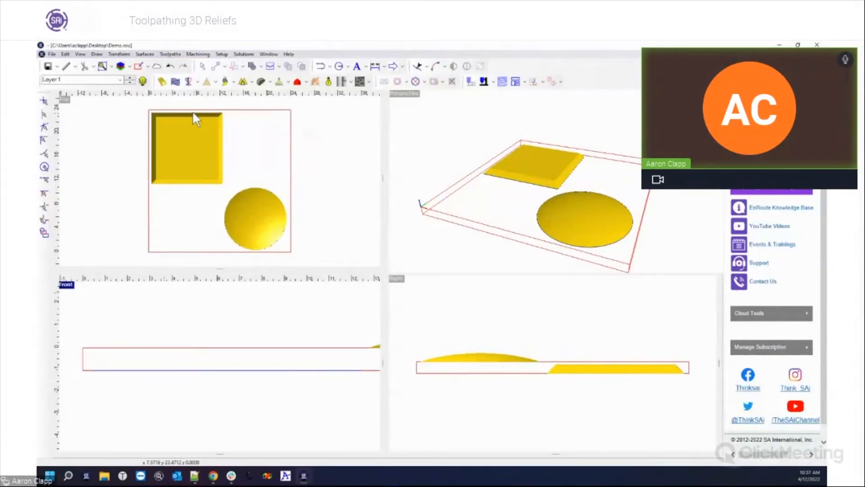
left_click(194, 115)
left_click(150, 55)
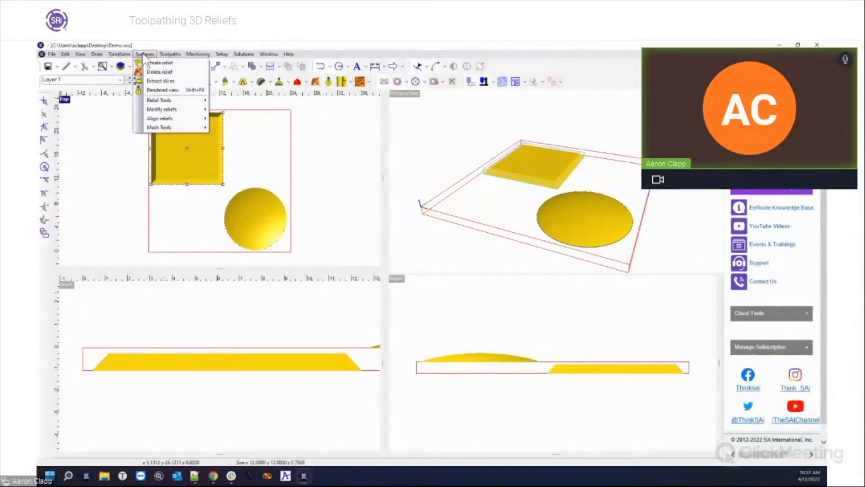
mouse_move(162, 120)
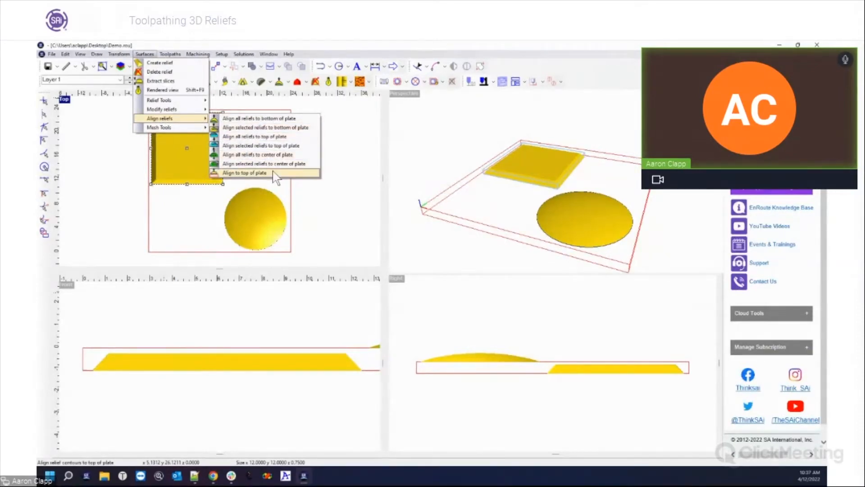
left_click(271, 146)
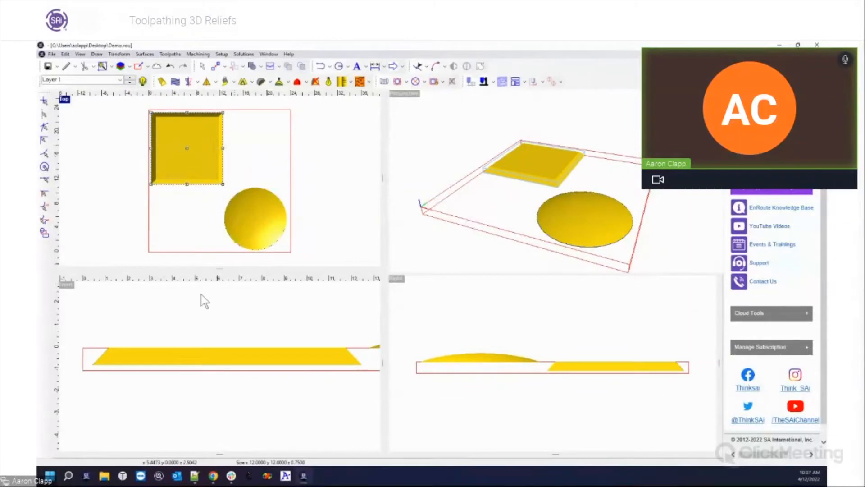
- Start a Hatch Fill toolpath on the square relief and filter the tool list to Ball Nose tools
left_click(174, 328)
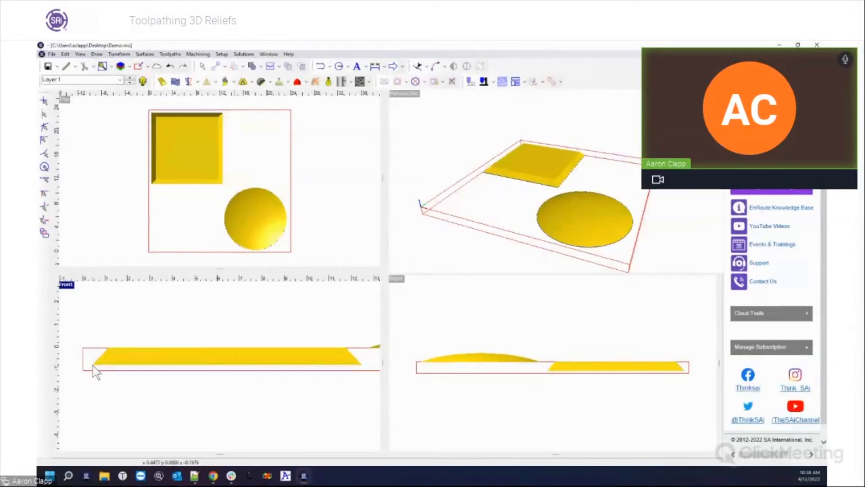
left_click(117, 364)
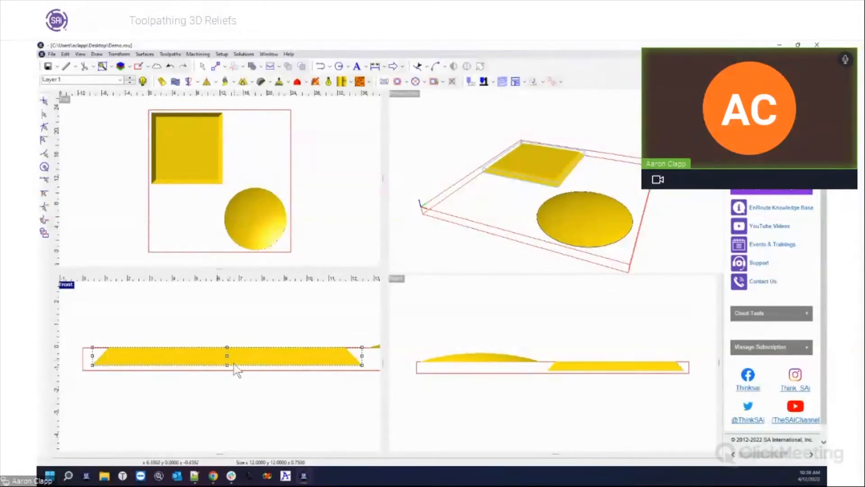
left_click(215, 113)
left_click(216, 118)
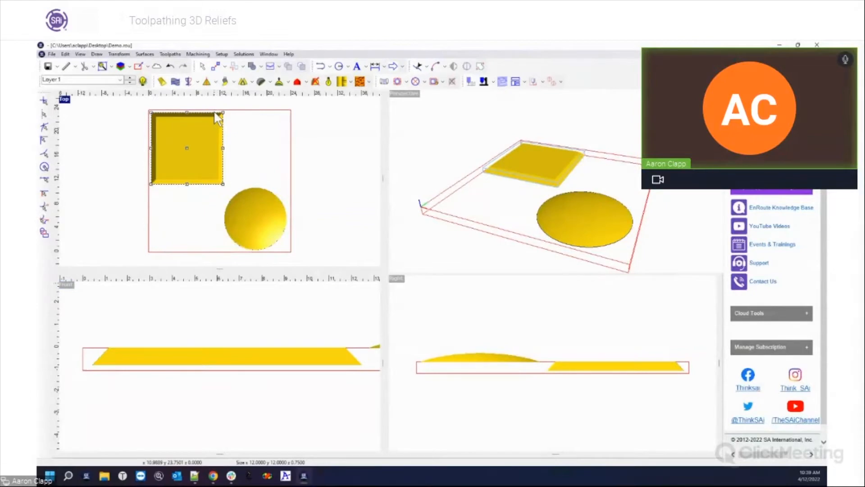
left_click(406, 82)
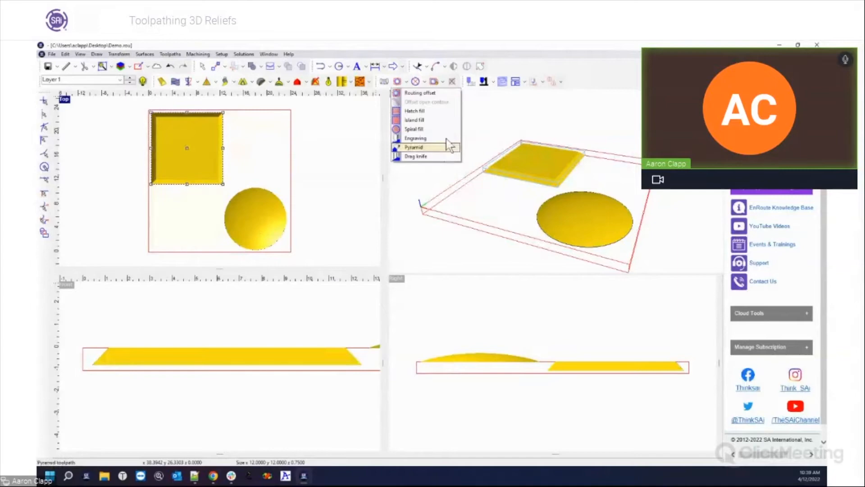
left_click(418, 112)
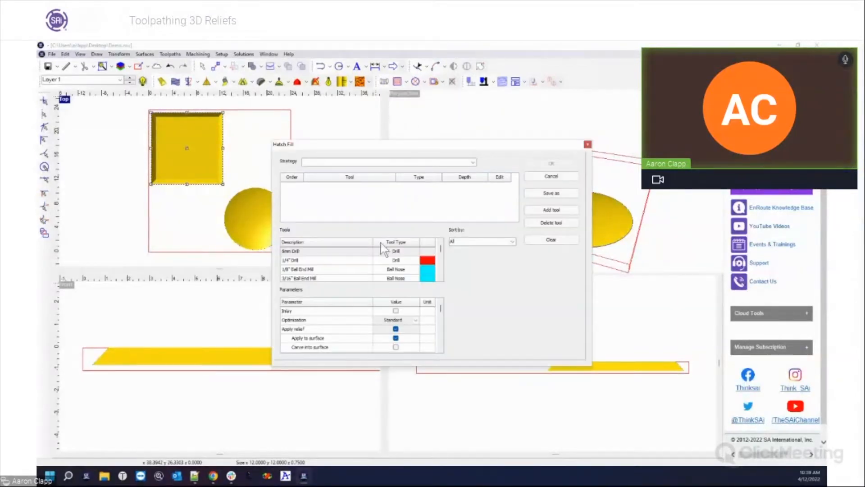
left_click(512, 241)
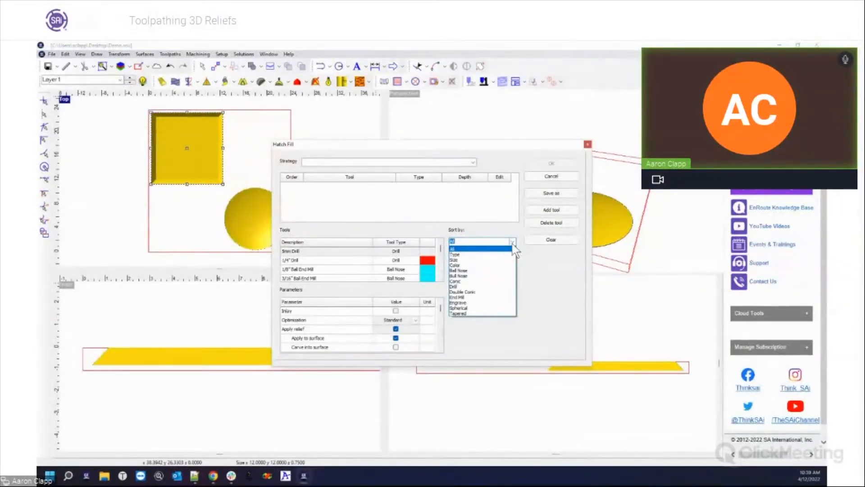
left_click(459, 271)
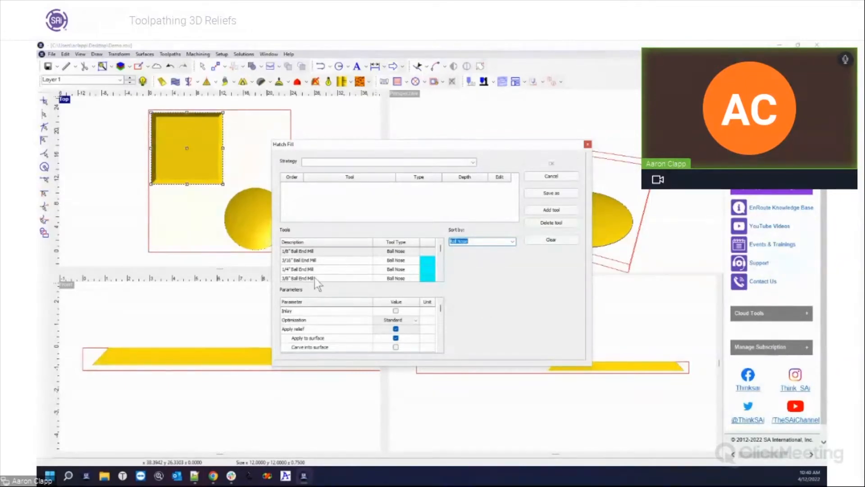
- Try 1/4" and 1/8" Ball End Mills as hatch fill tools, clear the list, re-add the 1/4" mill, and close without creating a toolpath
left_click(440, 278)
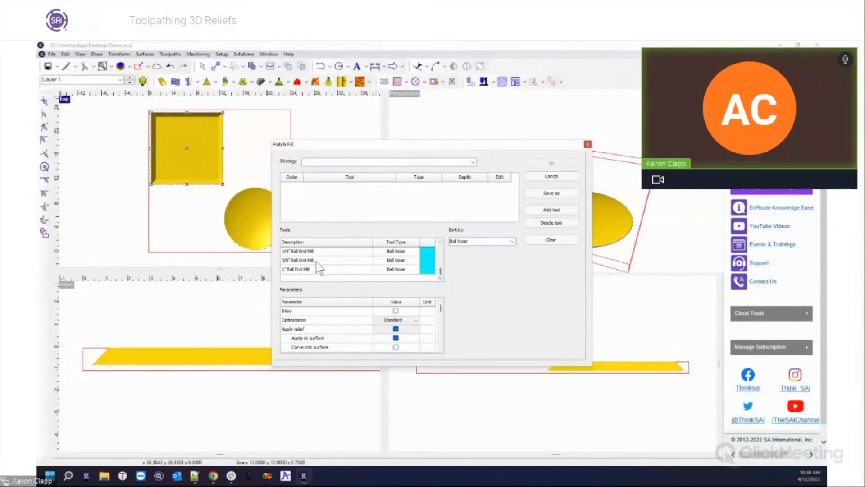
double_click(358, 251)
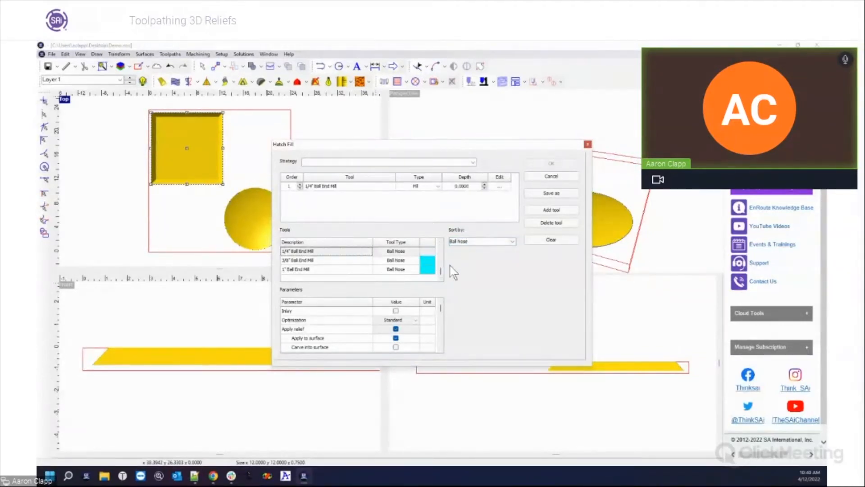
left_click_drag(442, 272, 442, 249)
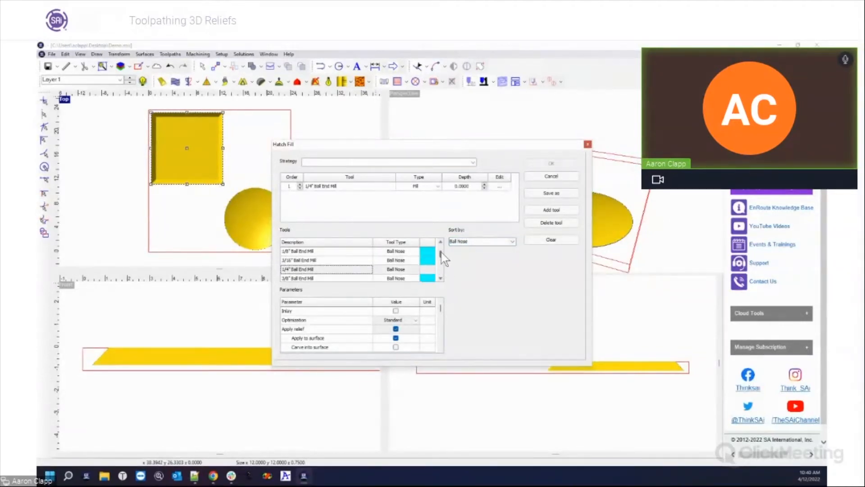
double_click(313, 251)
left_click(438, 196)
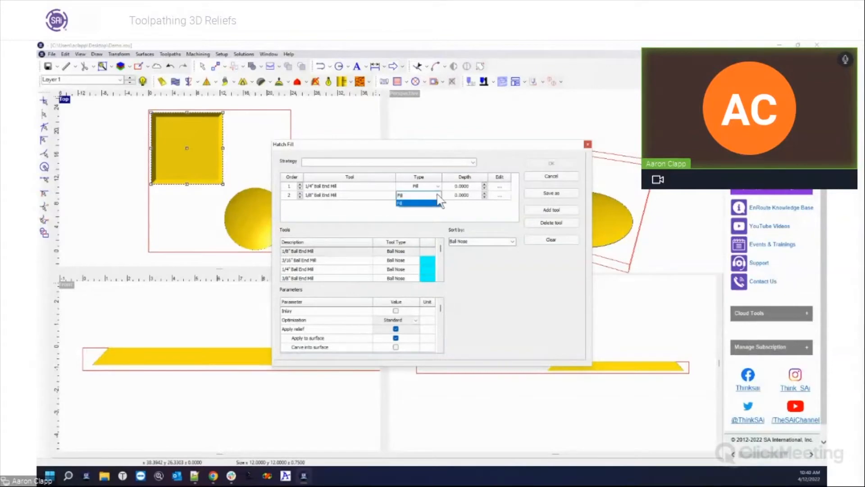
left_click(441, 203)
left_click(543, 241)
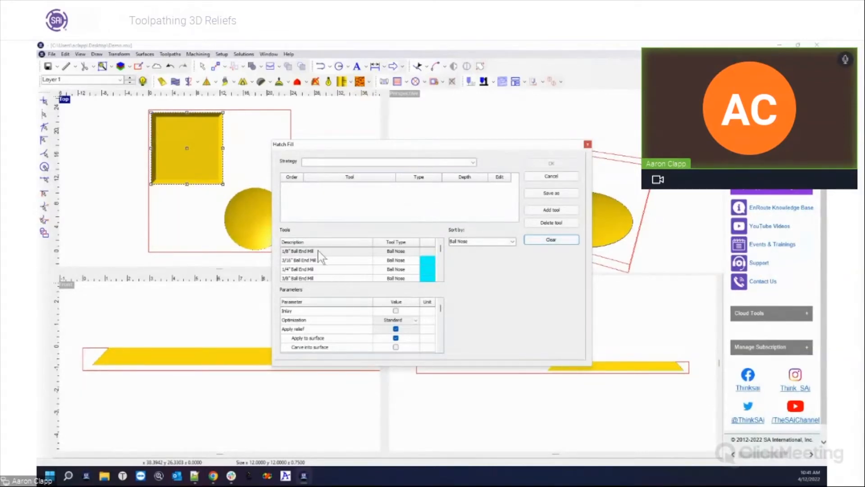
double_click(313, 271)
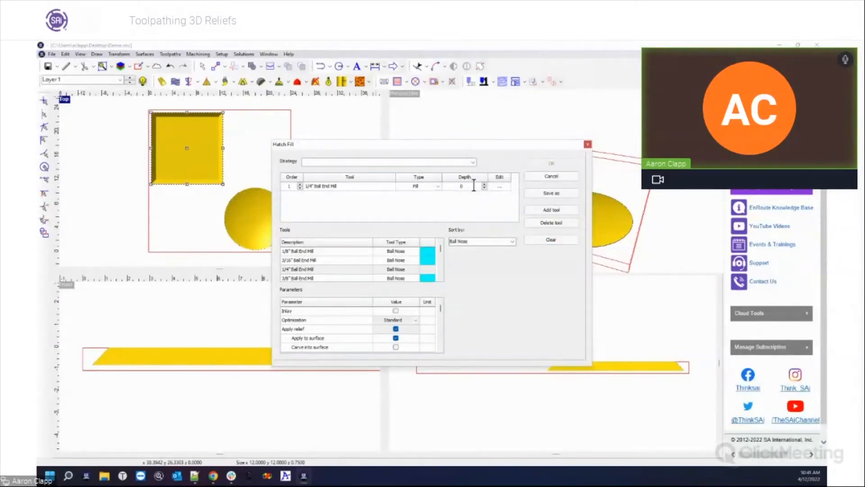
left_click(588, 144)
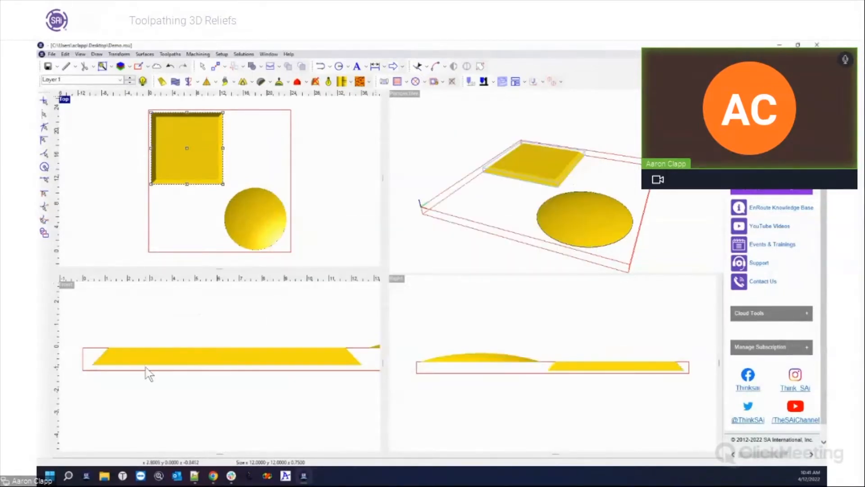
- Examine how the square relief sits within the plate thickness in an enlarged Front view, and restore the four-view layout
left_click(227, 415)
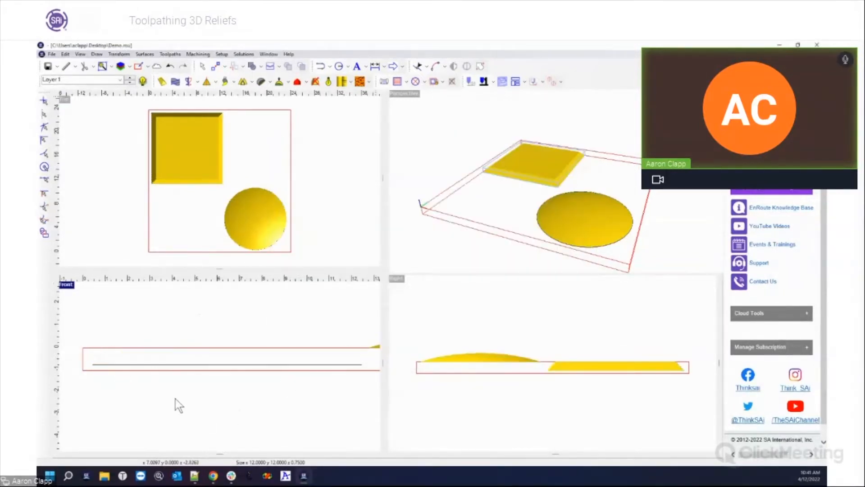
double_click(66, 285)
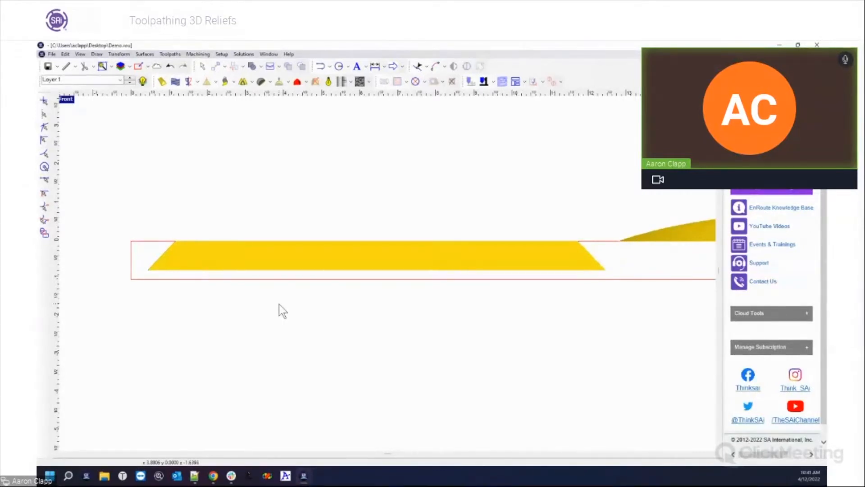
left_click(254, 271)
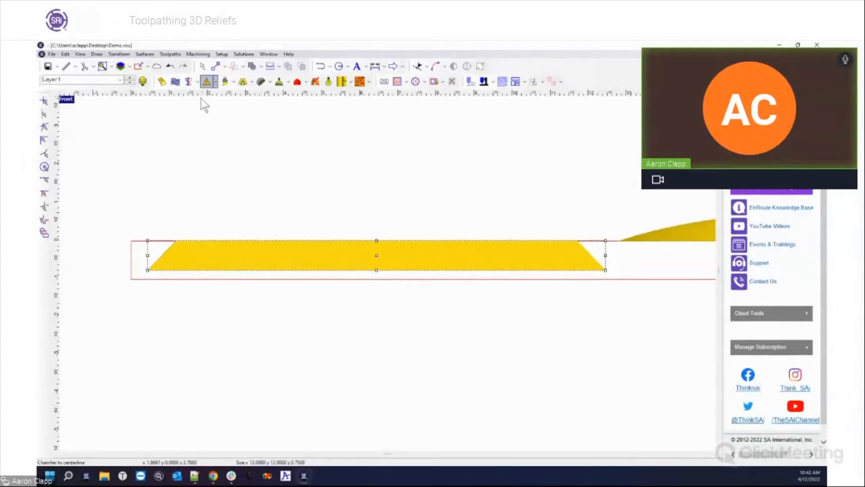
double_click(67, 101)
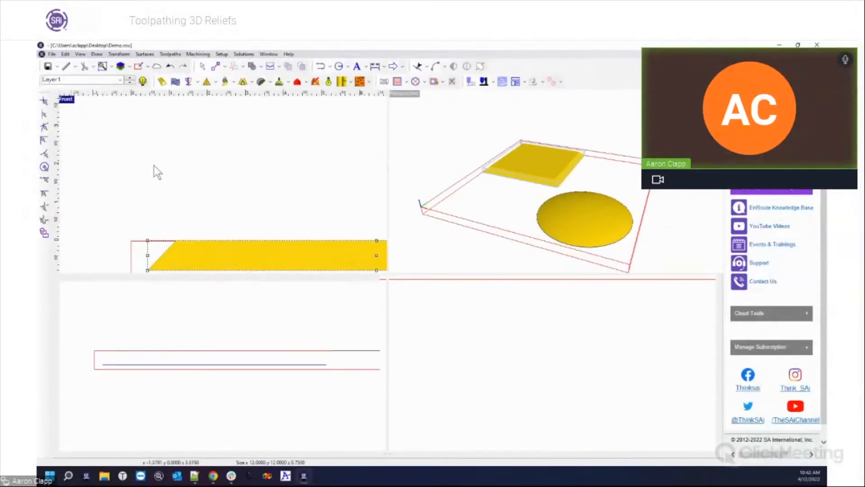
- Create a Hatch Fill toolpath on the square relief using the 1/4" Ball End Mill with a depth of 0.5
left_click(163, 113)
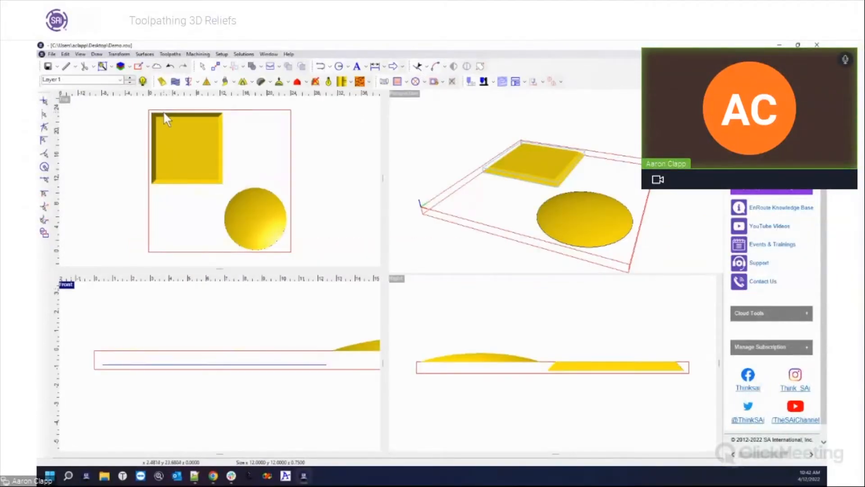
left_click(397, 82)
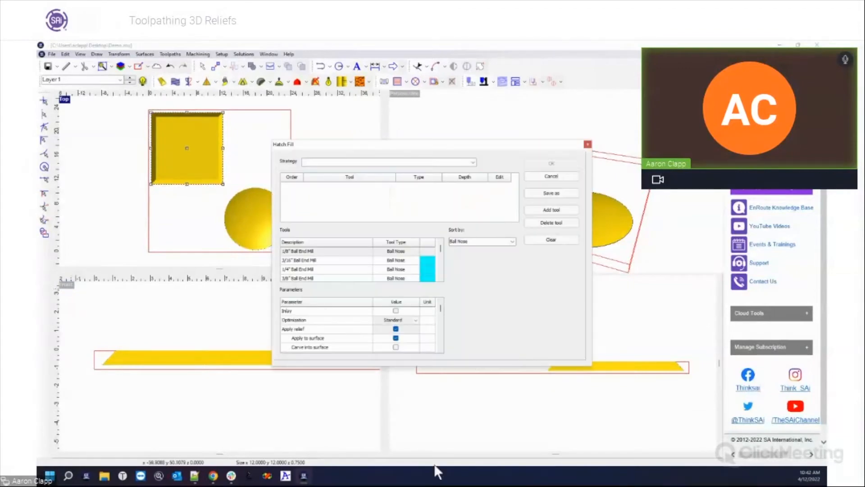
double_click(330, 269)
left_click(470, 187)
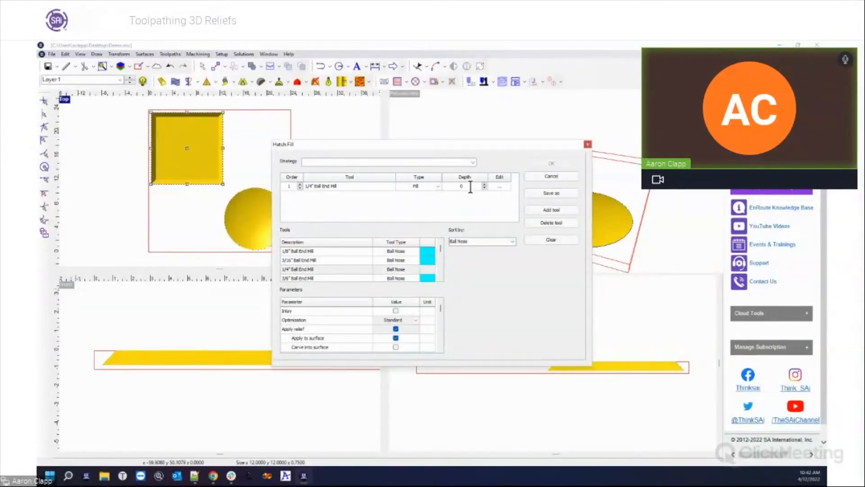
type(".5")
key("Return")
left_click(545, 163)
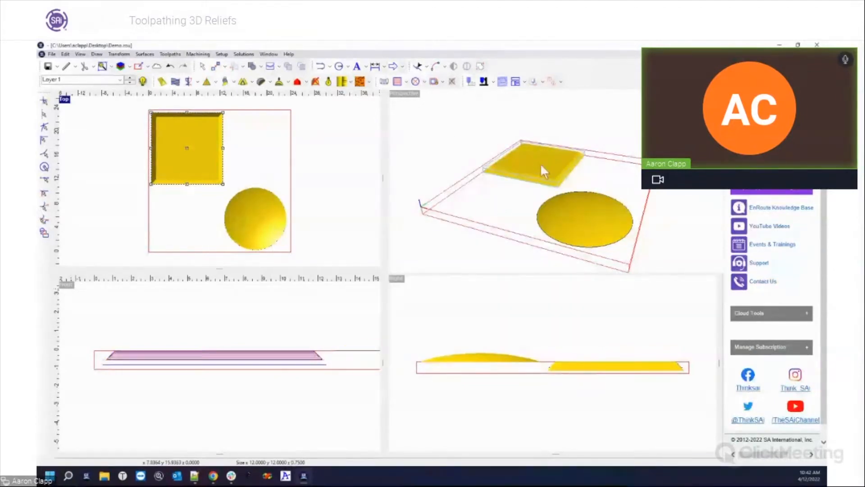
- Turn off the rendered view and inspect the hatch toolpath's depth against the square relief in the Front view
left_click(328, 85)
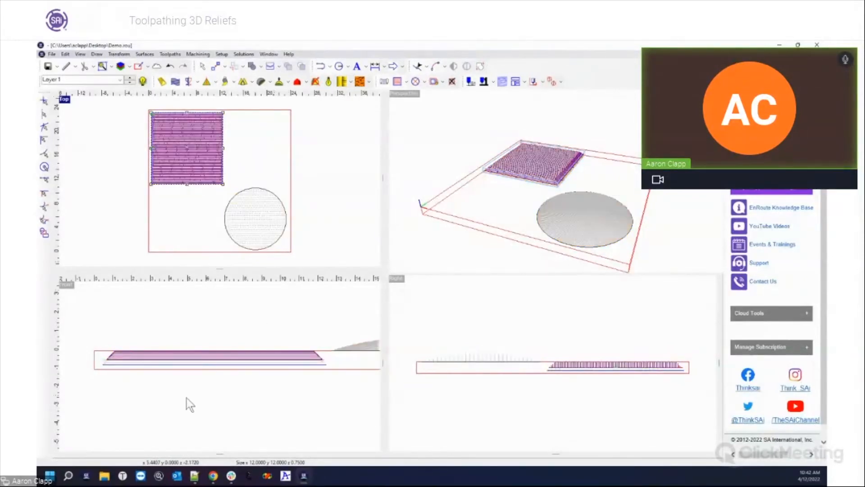
left_click(167, 407)
scroll(90, 368, "up", 5)
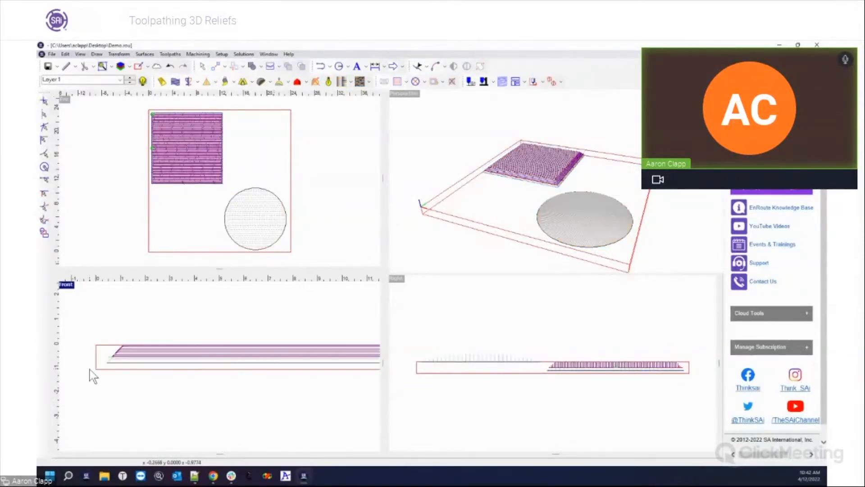
scroll(90, 369, "up", 3)
scroll(204, 308, "down", 2)
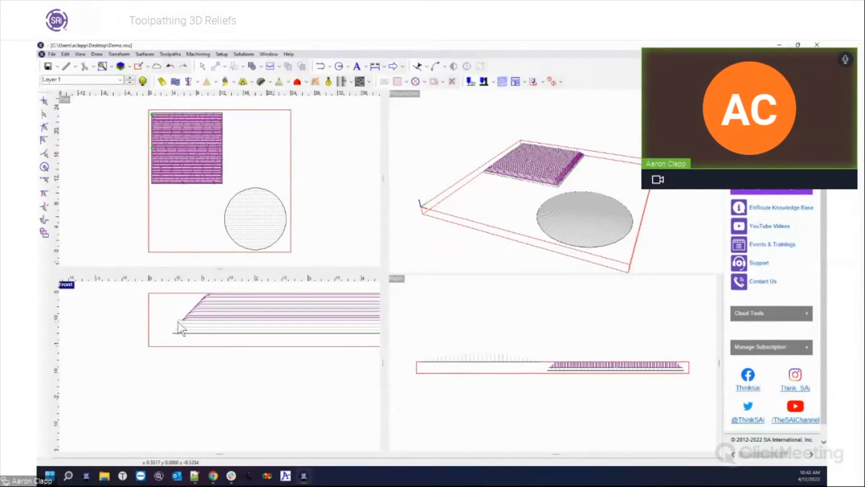
scroll(209, 328, "down", 1)
scroll(283, 325, "down", 1)
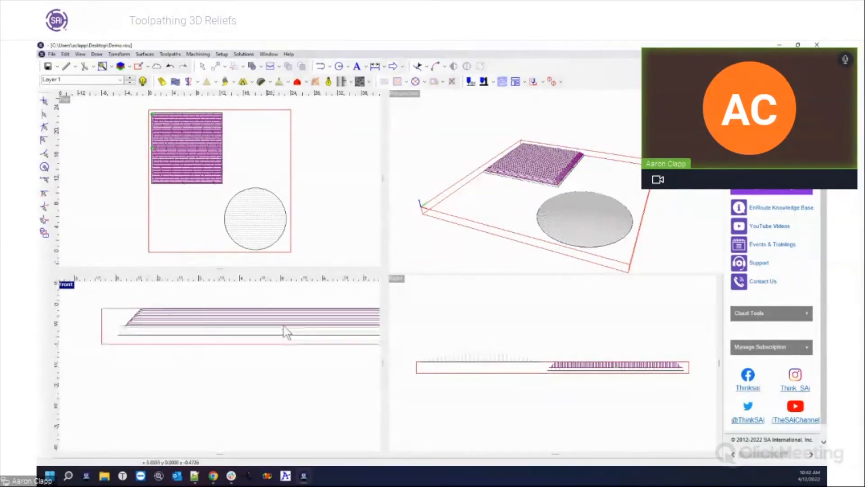
scroll(283, 325, "up", 1)
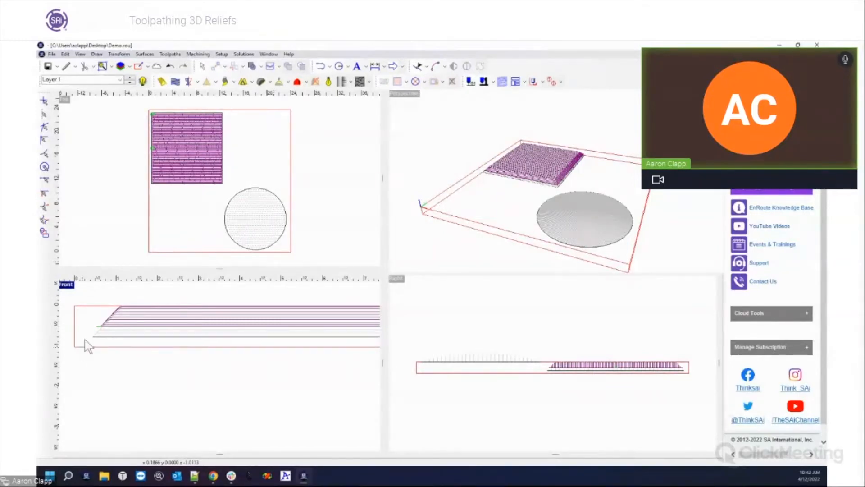
- Delete the square relief's hatch toolpath and align the square relief to the bottom of the plate
right_click(173, 147)
left_click(219, 138)
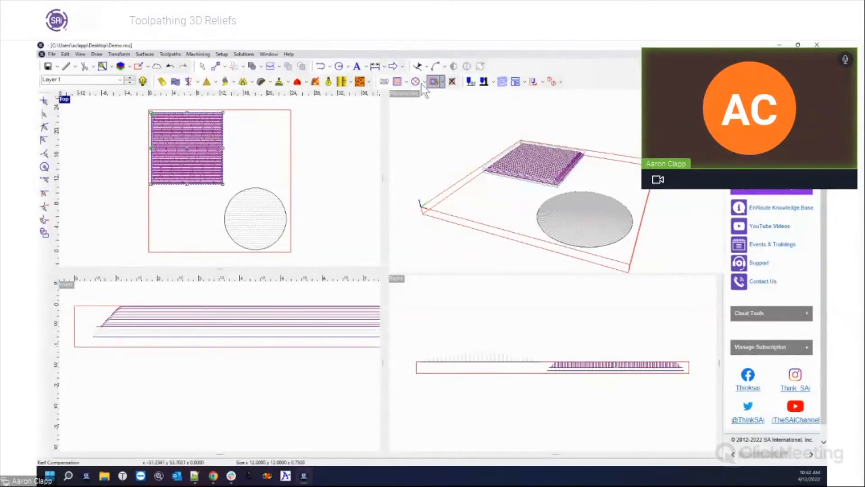
left_click(452, 82)
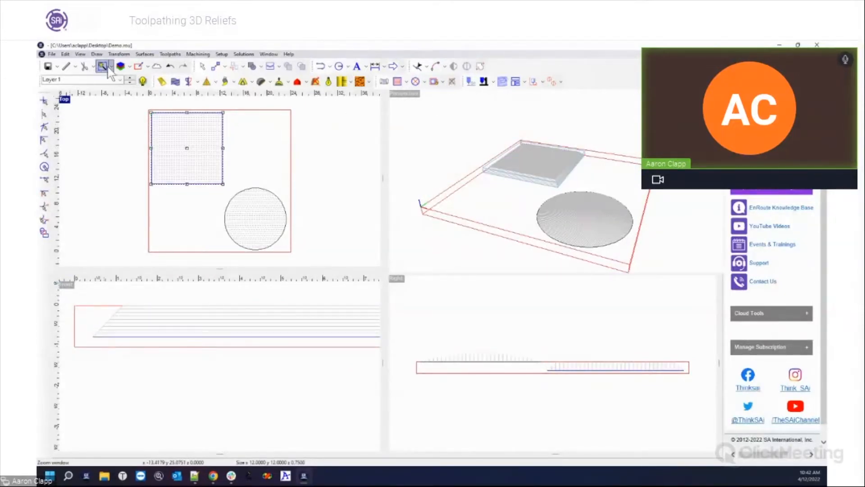
left_click(144, 54)
mouse_move(158, 119)
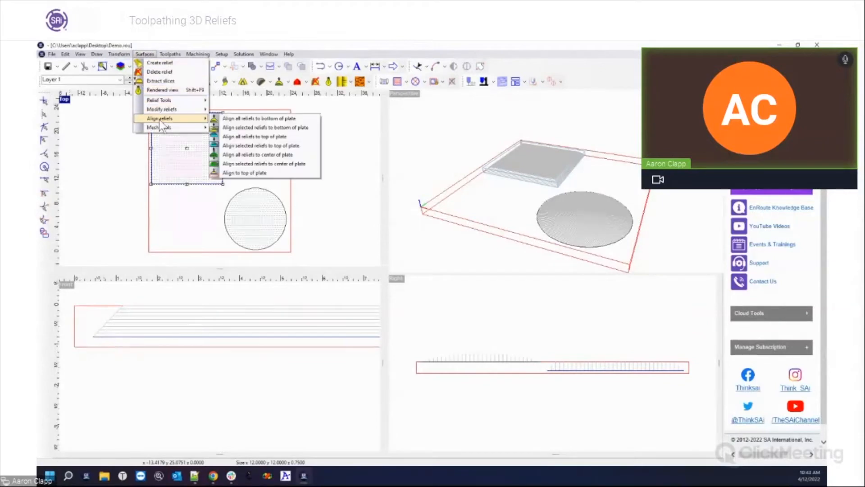
left_click(273, 125)
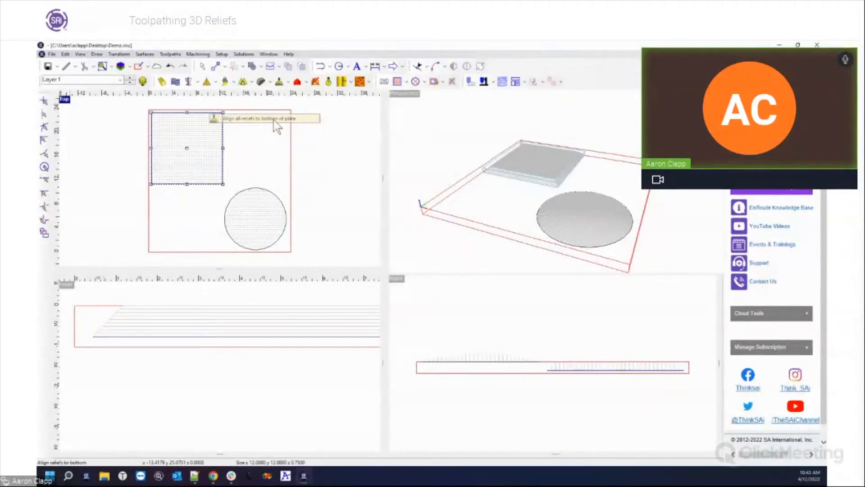
- Apply Hatch Fill to the bottom-aligned square relief with the 1/4" Ball End Mill at 0.5 depth and examine it in the Front view
left_click(397, 80)
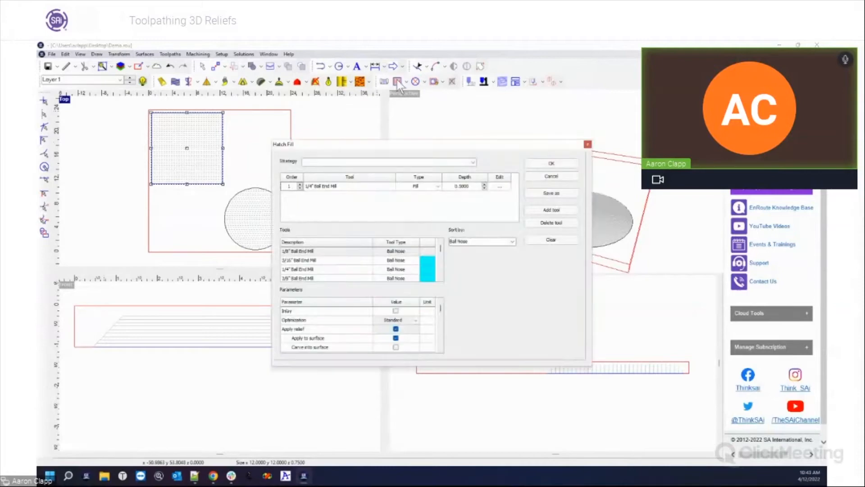
left_click(548, 163)
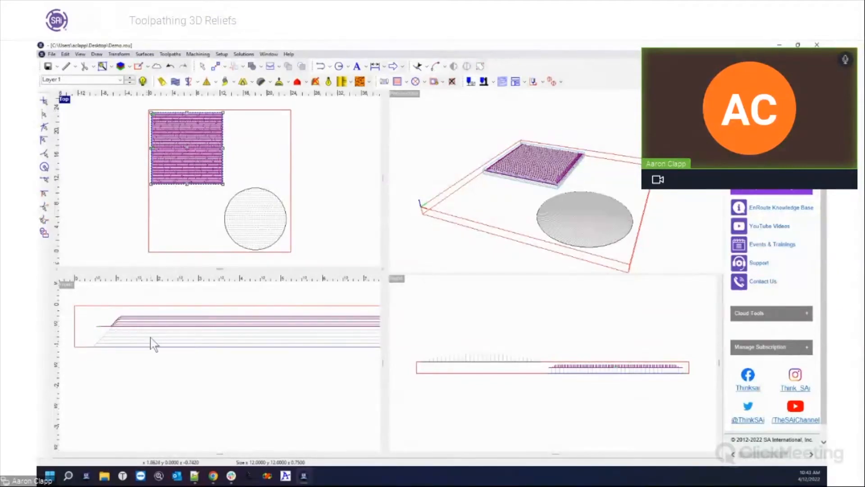
scroll(124, 352, "down", 1)
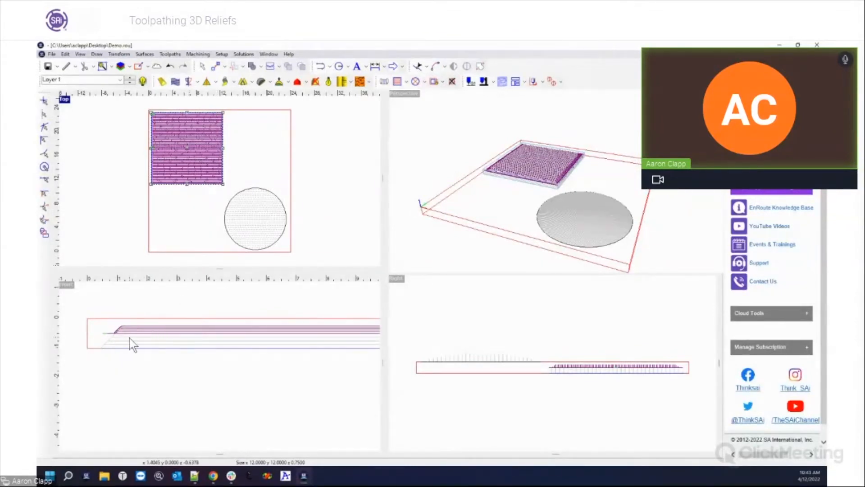
- Replace the square relief's toolpath with a 1/4" Ball End Mill Hatch Fill at 1.0 depth and inspect its lower edge in the Front view
left_click(452, 81)
left_click(397, 81)
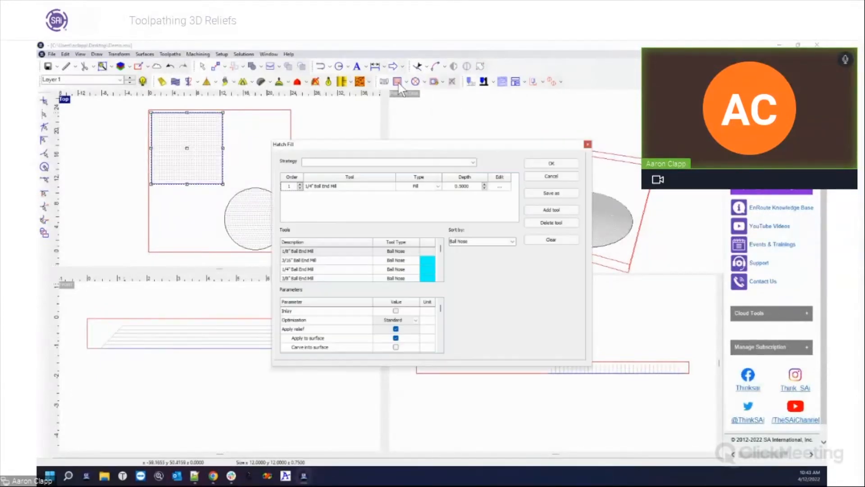
left_click(472, 187)
double_click(455, 186)
type("1")
key("Return")
left_click(551, 163)
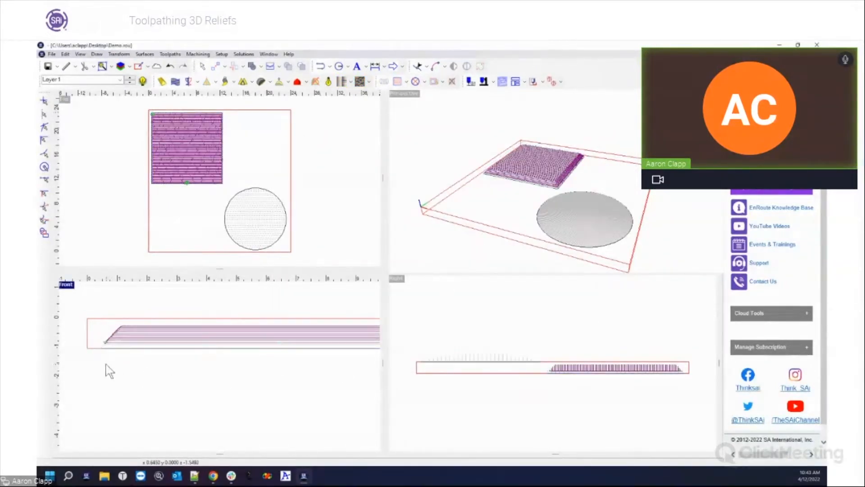
scroll(104, 353, "up", 3)
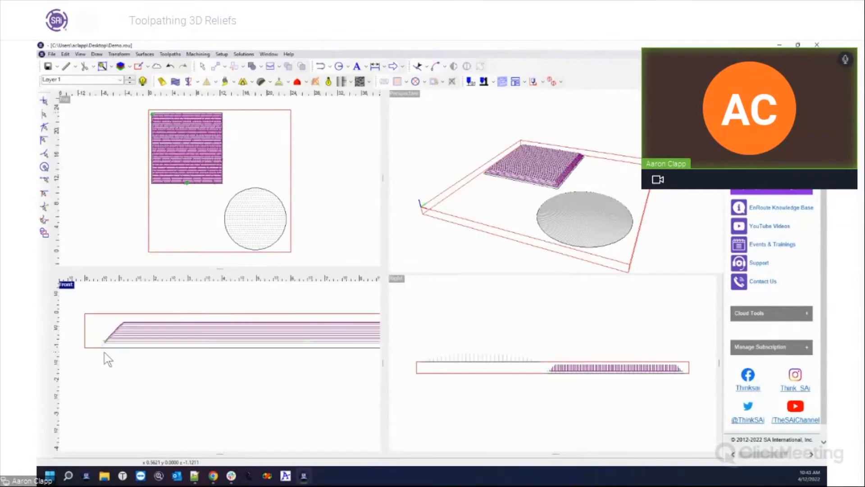
scroll(104, 349, "down", 2)
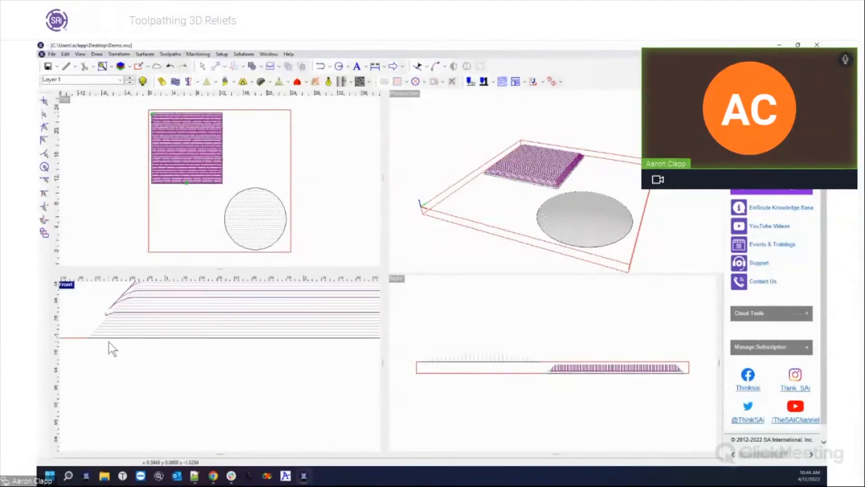
scroll(354, 391, "down", 1)
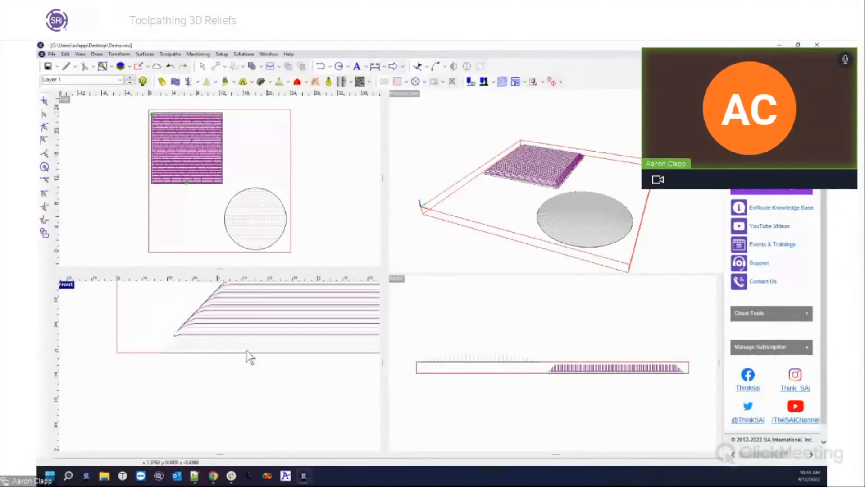
scroll(167, 335, "up", 3)
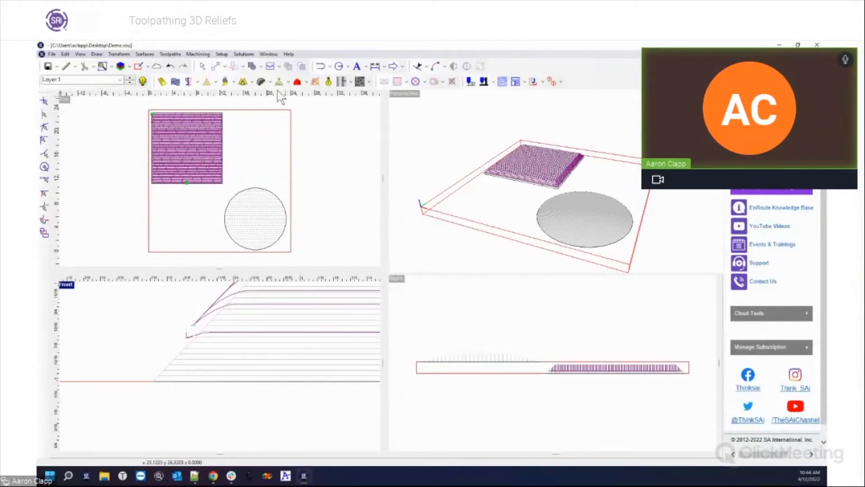
- Draw a rectangle about 3.25 by 2.39 on the plate, in the empty area beside the square relief
left_click(348, 66)
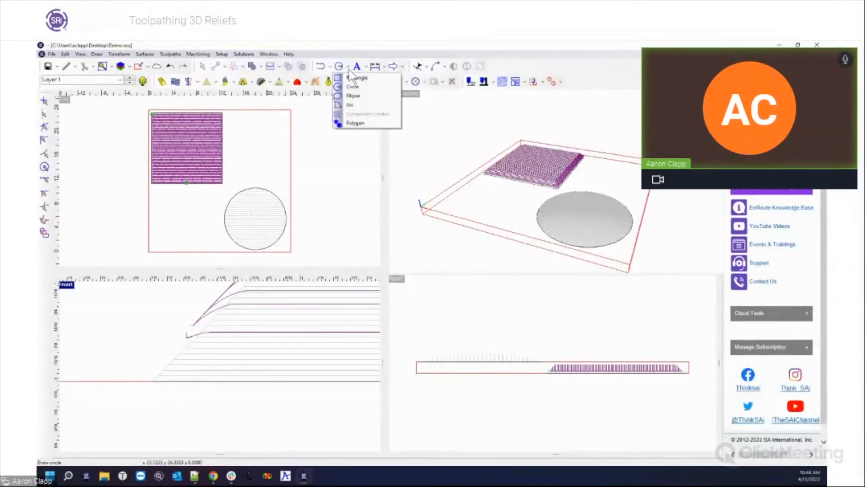
left_click(355, 77)
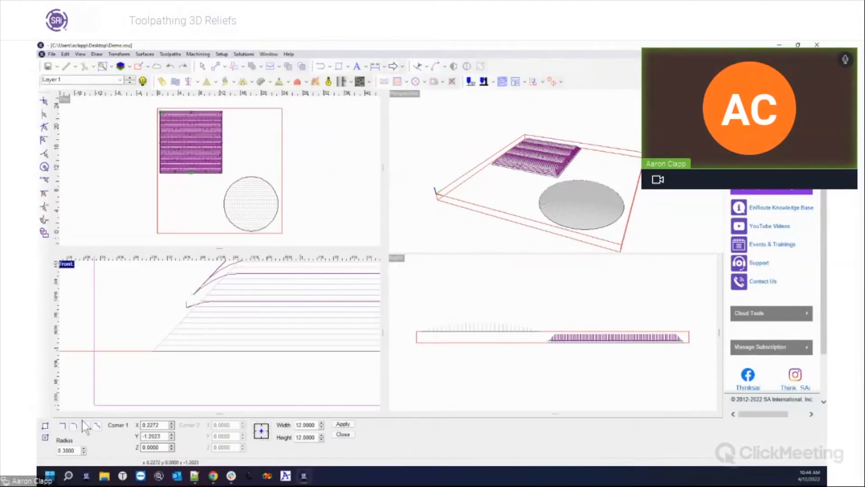
left_click(45, 425)
left_click_drag(248, 138, 265, 150)
key("Escape")
scroll(248, 142, "up", 4)
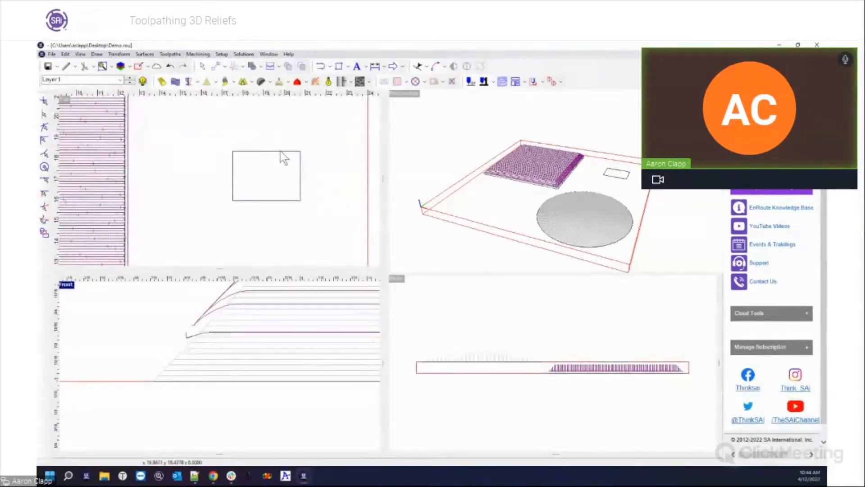
- Apply Hatch Fill to the small rectangle with the 1/4" Ball End Mill at 1.0 depth and examine the tool's offset from its outline
left_click(282, 154)
left_click(415, 81)
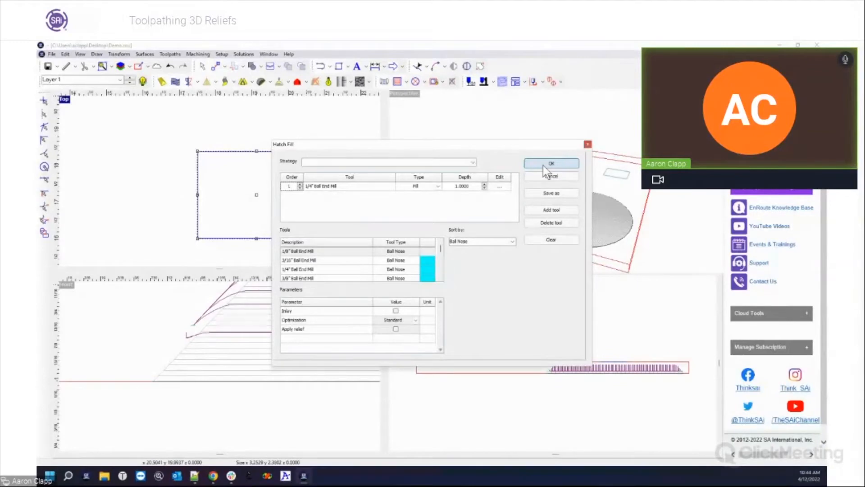
left_click(543, 166)
scroll(322, 189, "up", 2)
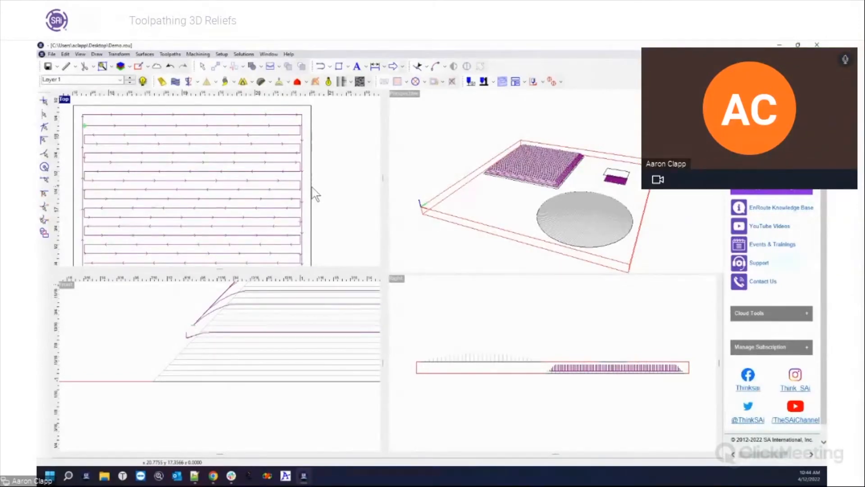
scroll(315, 194, "down", 5)
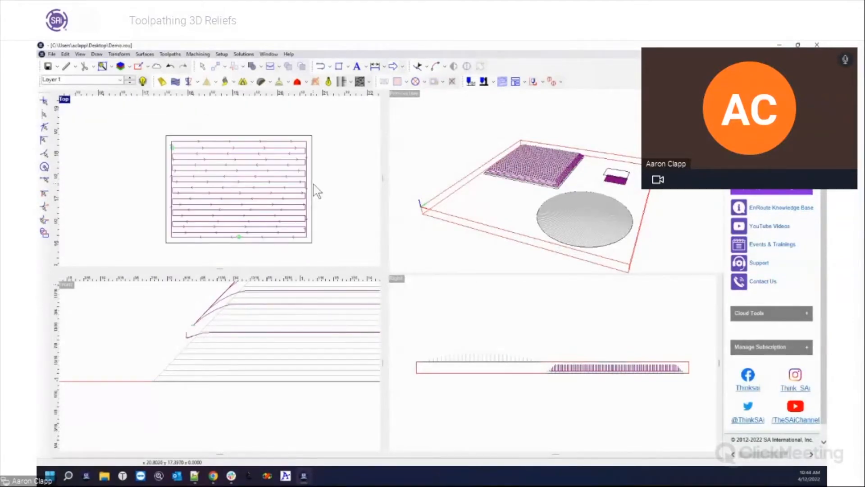
- Delete the small rectangle together with its hatch toolpath
left_click(309, 156)
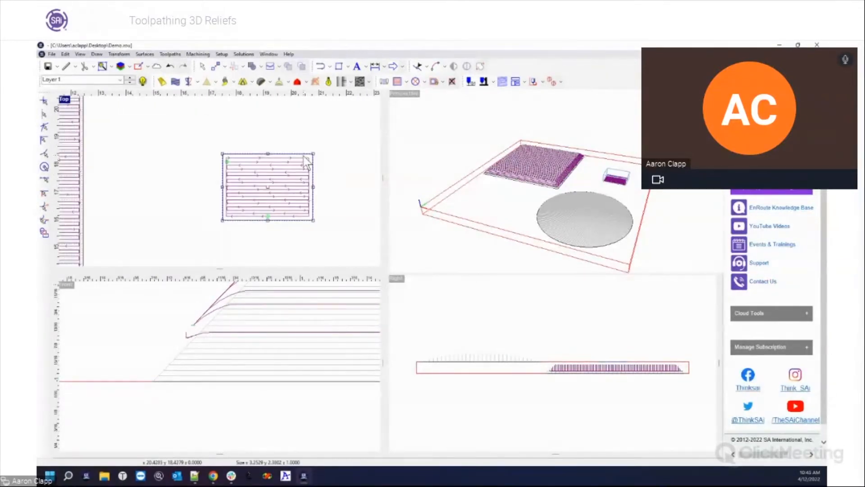
key("Delete")
scroll(320, 176, "down", 3)
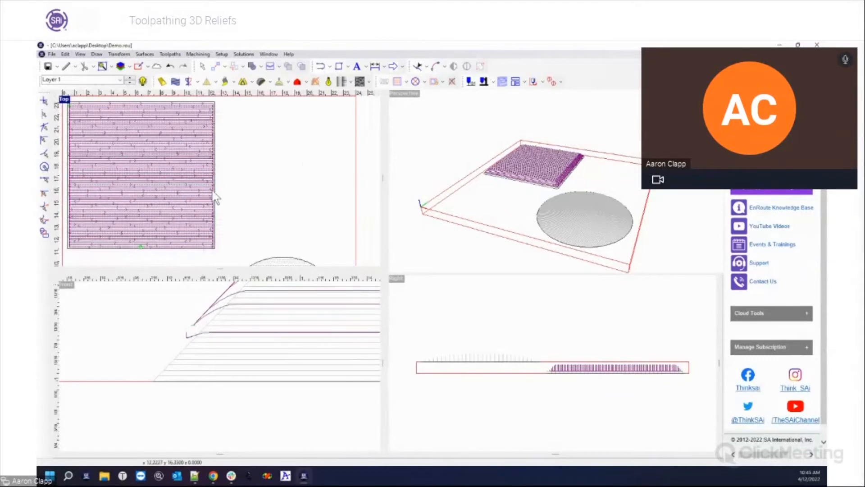
- Examine the gap between the hatch toolpath and the square relief's outer edge in the Top view
left_click(214, 191)
scroll(196, 191, "up", 4)
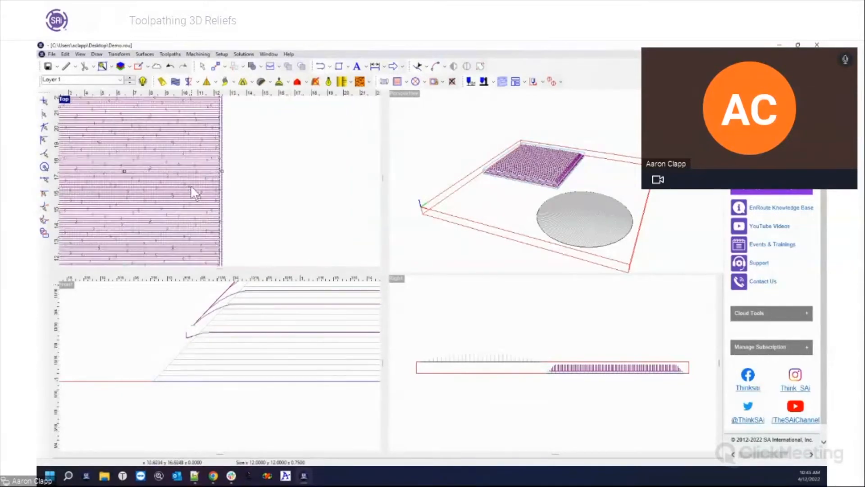
scroll(238, 198, "up", 2)
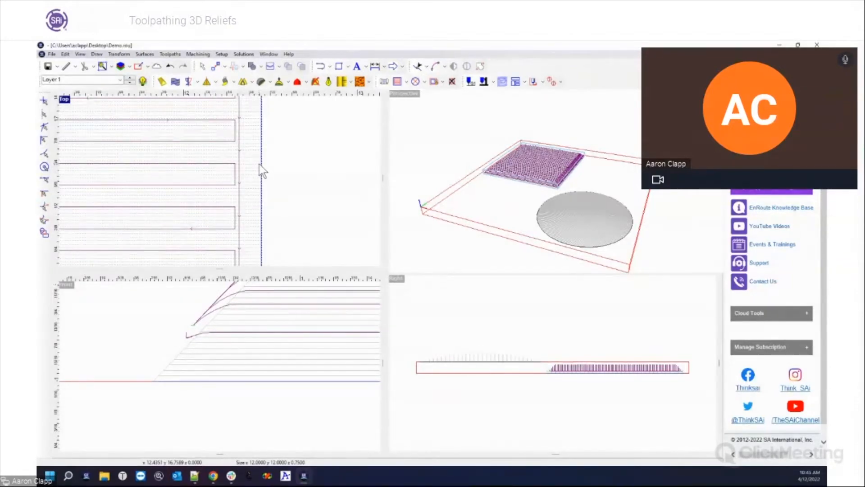
scroll(332, 206, "down", 7)
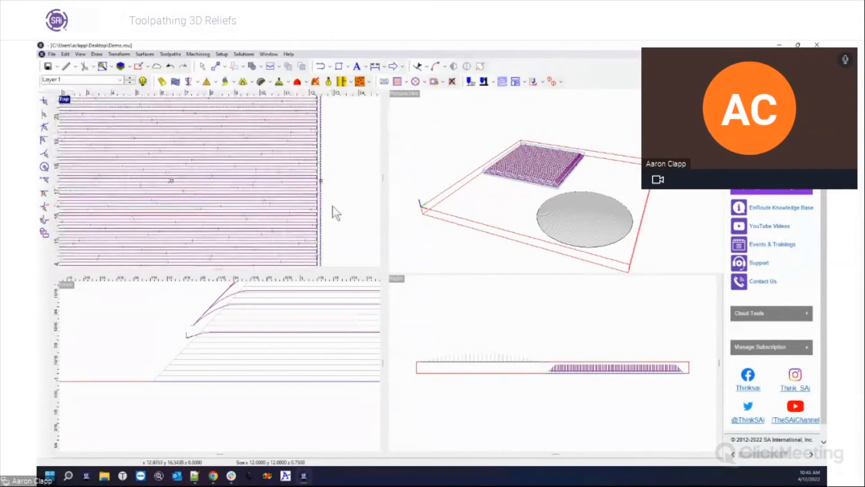
scroll(184, 192, "down", 2)
scroll(270, 226, "up", 3)
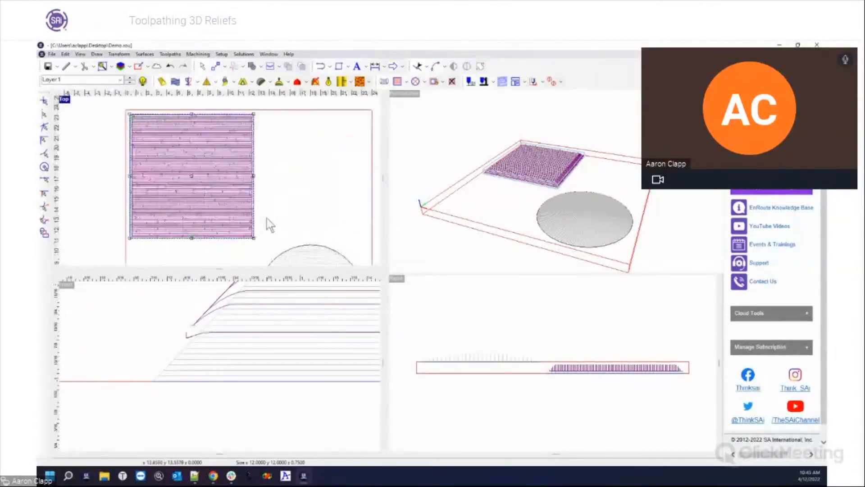
scroll(195, 180, "down", 1)
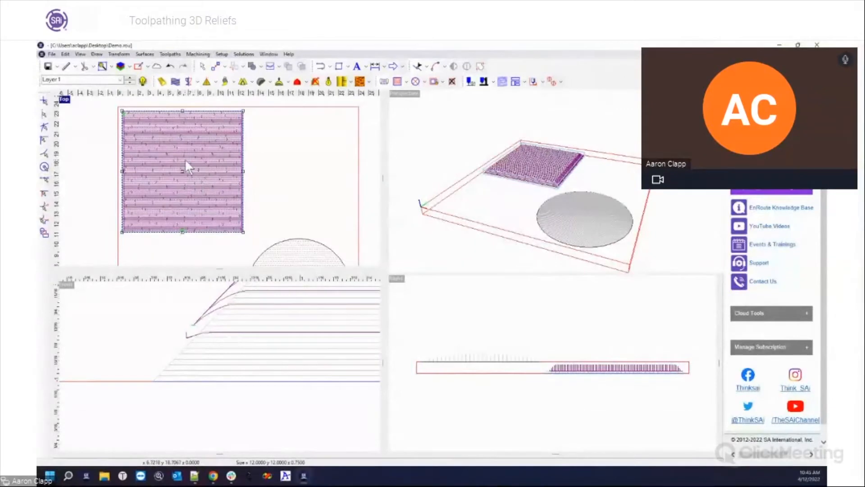
- Replace the square relief's toolpath with a 1/4" Ball End Mill Hatch Fill at 1.0 depth with Apply Overcut enabled
right_click(186, 161)
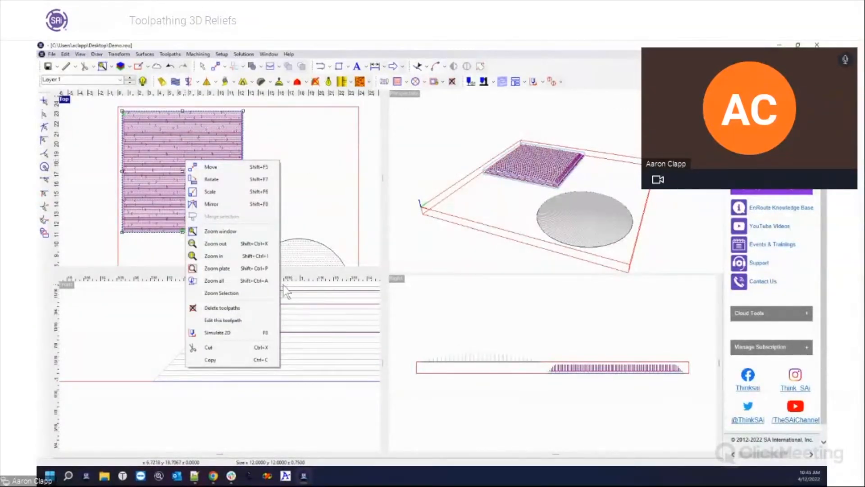
left_click(255, 310)
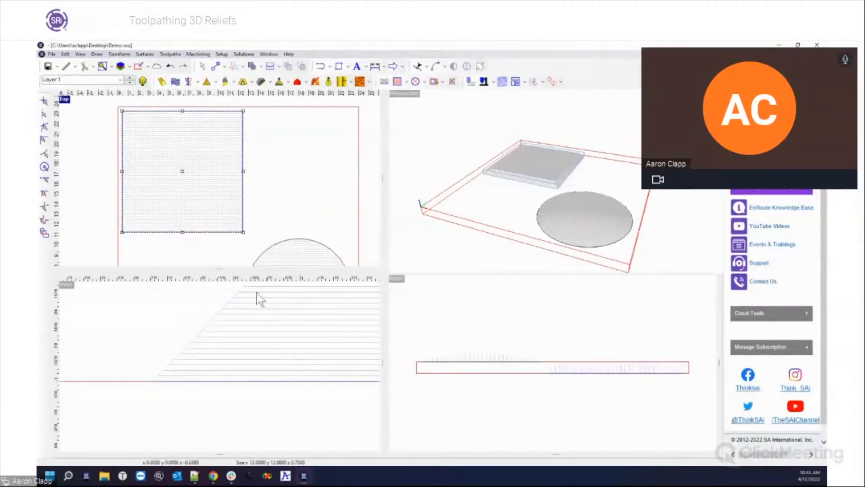
left_click(396, 85)
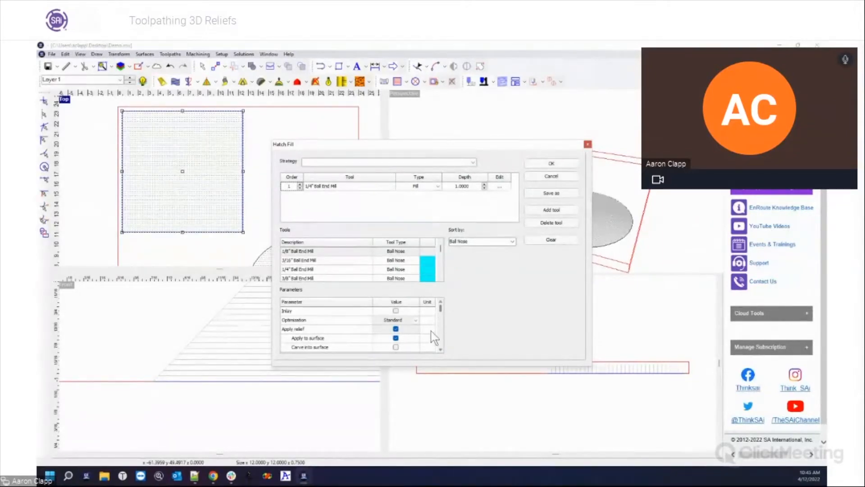
left_click_drag(440, 308, 417, 343)
scroll(396, 332, "down", 1)
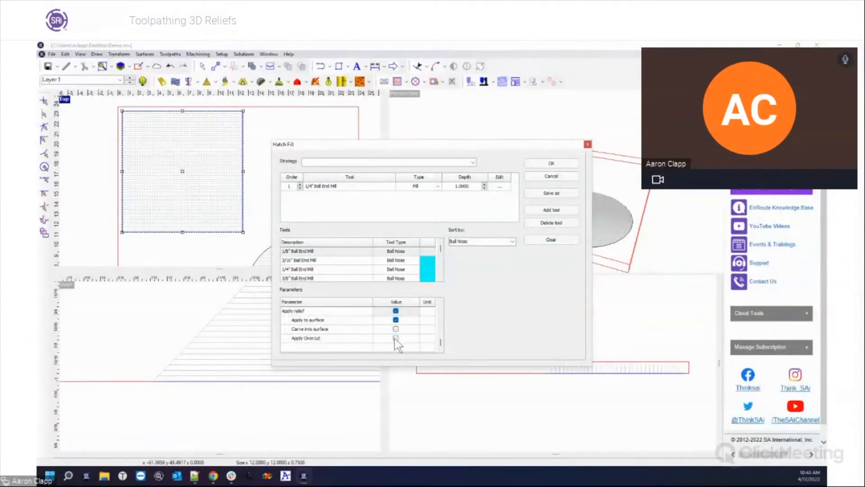
left_click(396, 339)
left_click(441, 349)
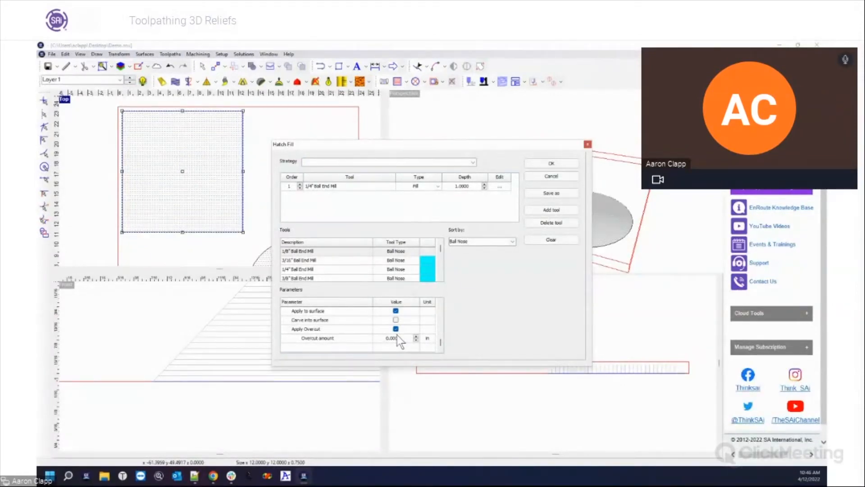
left_click(548, 164)
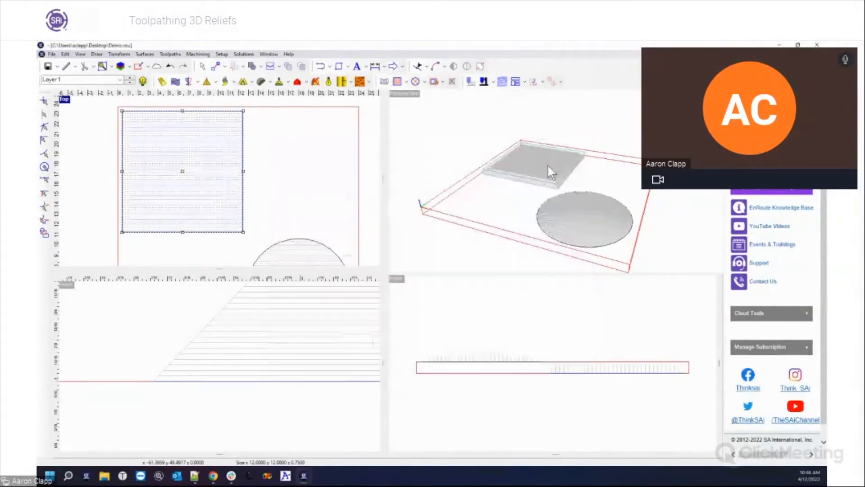
- Examine how far the overcut hatch toolpath reaches at the square relief's edge in the Top view
scroll(239, 162, "up", 5)
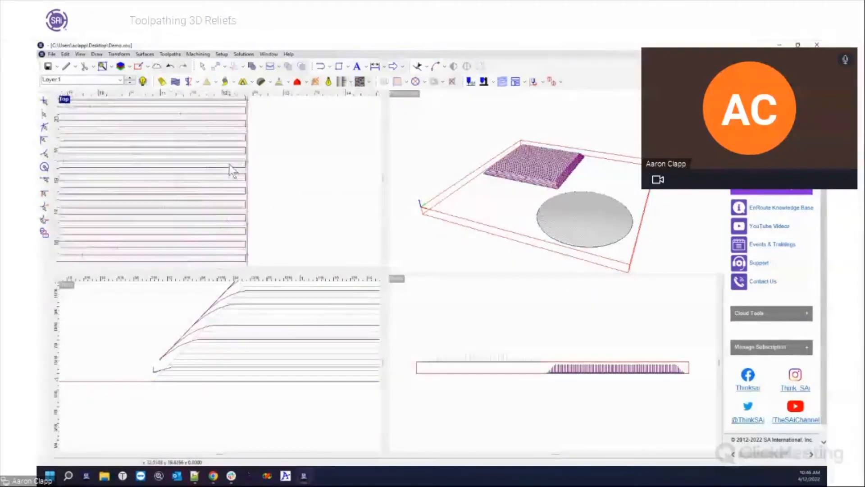
scroll(232, 170, "up", 3)
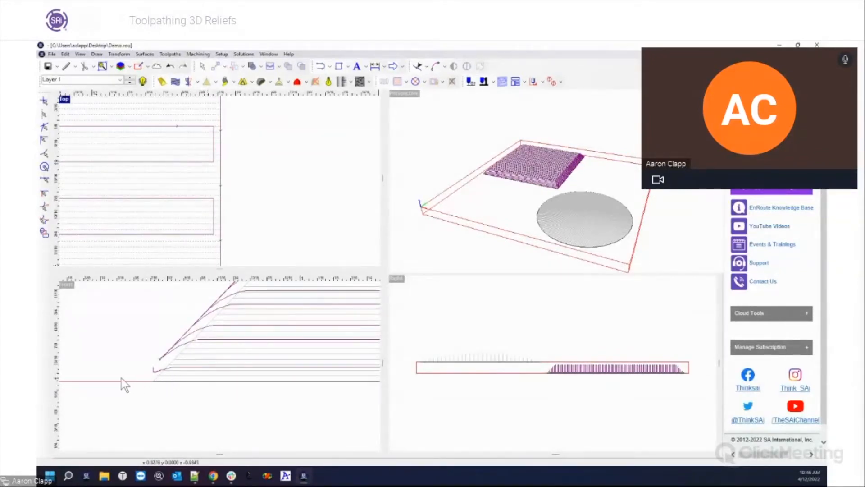
scroll(282, 199, "down", 10)
scroll(278, 193, "down", 3)
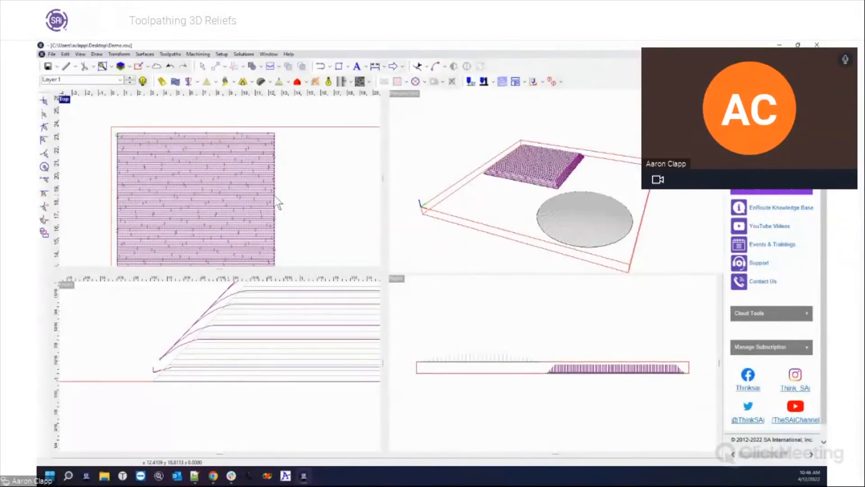
scroll(161, 175, "down", 3)
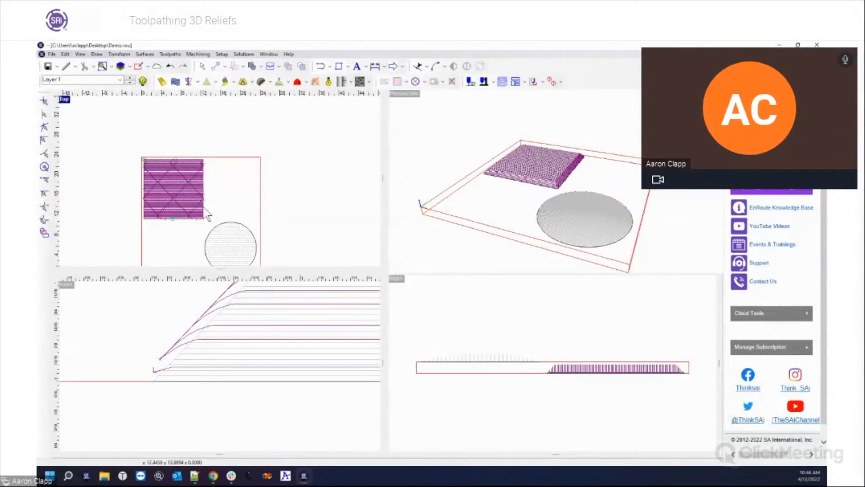
- Maximize the Top view and draw a polyline beside the square relief: a horizontal segment followed by a diagonal rising toward the plate's edge
scroll(225, 182, "up", 5)
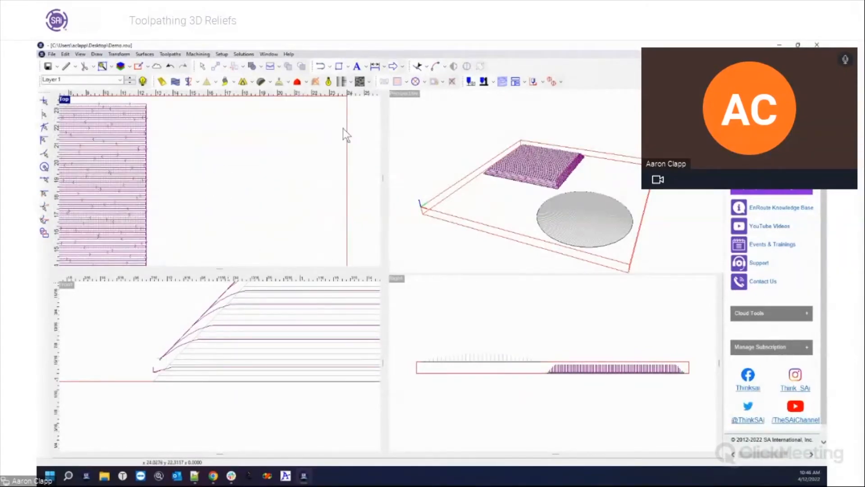
double_click(66, 100)
left_click(320, 66)
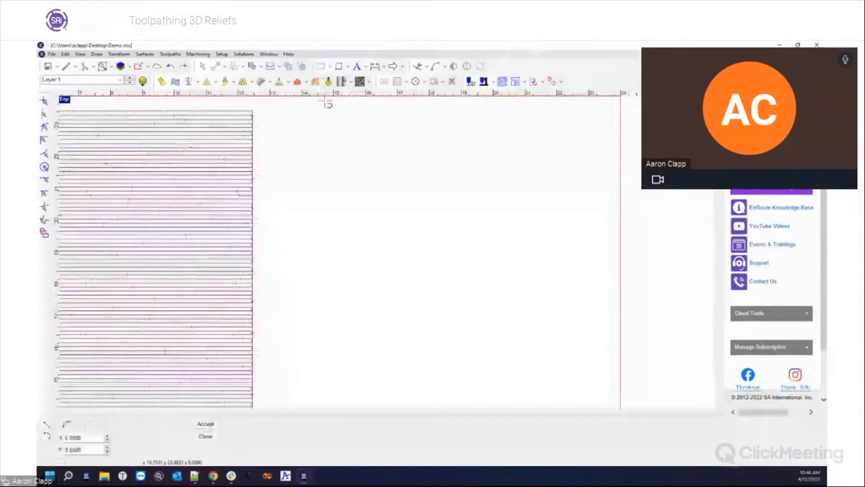
left_click(322, 277)
left_click(501, 276)
left_click(618, 162)
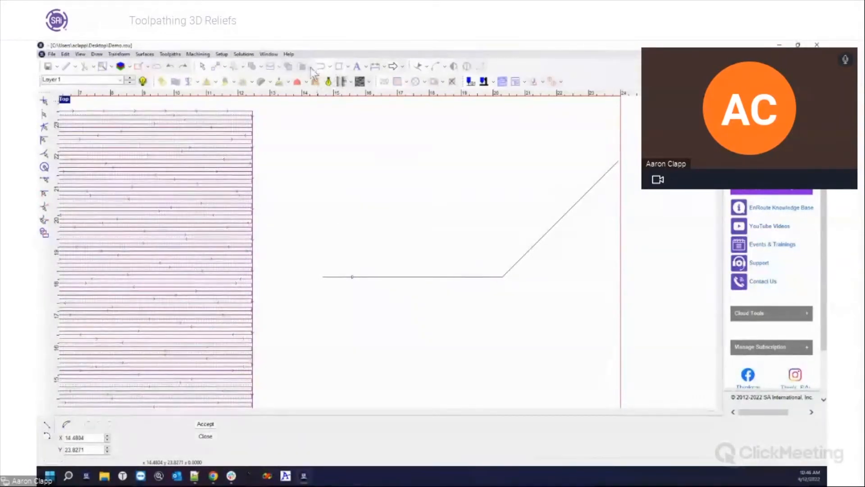
right_click(348, 174)
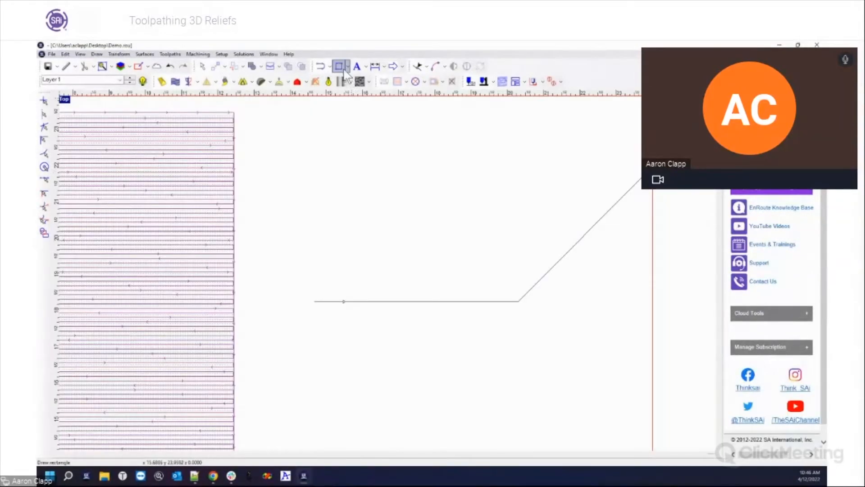
- Draw a small circle above the polyline's horizontal segment
left_click(348, 70)
left_click(353, 86)
left_click(453, 204)
left_click(461, 226)
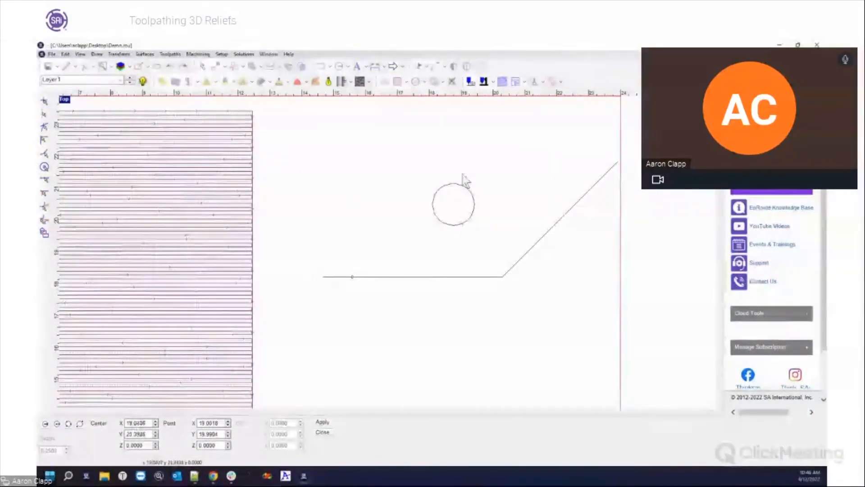
- Draw two vertical lines rising from opposite sides of the circle to form a ball end mill profile
left_click(320, 66)
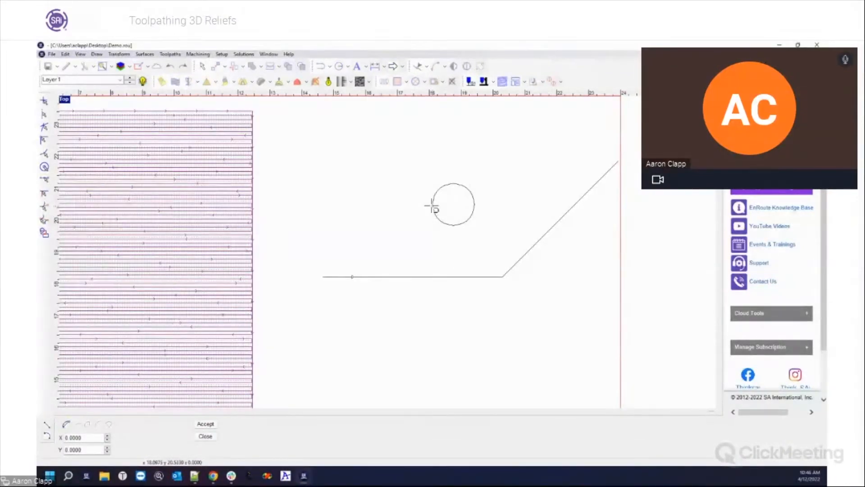
left_click(432, 206)
left_click(433, 127)
right_click(487, 182)
left_click(474, 205)
left_click(474, 128)
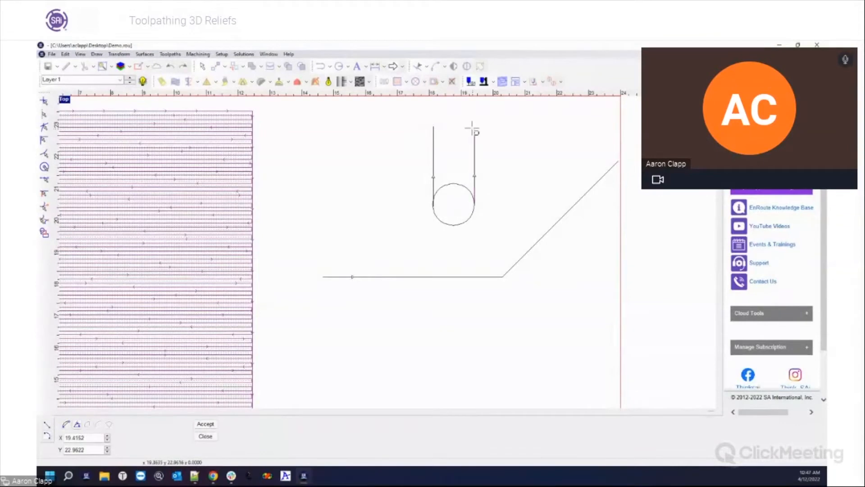
right_click(502, 129)
- Move the circle and its two vertical lines onto the horizontal segment at the foot of the diagonal
left_click_drag(422, 114, 526, 273)
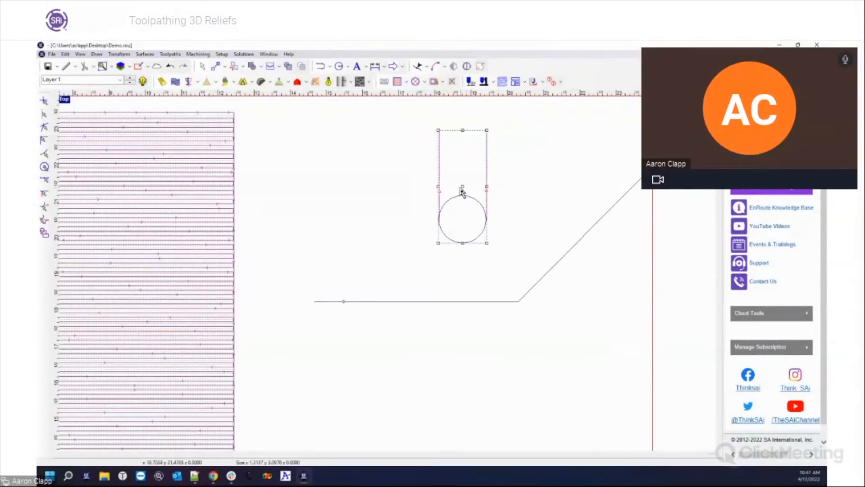
left_click_drag(462, 190, 560, 184)
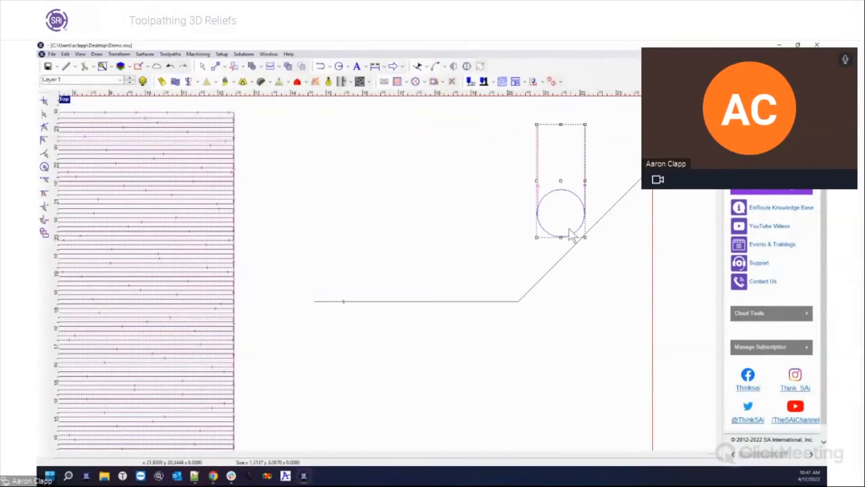
scroll(565, 229, "down", 2)
middle_click_drag(557, 230, 491, 201)
scroll(493, 157, "up", 3)
left_click_drag(492, 154, 434, 224)
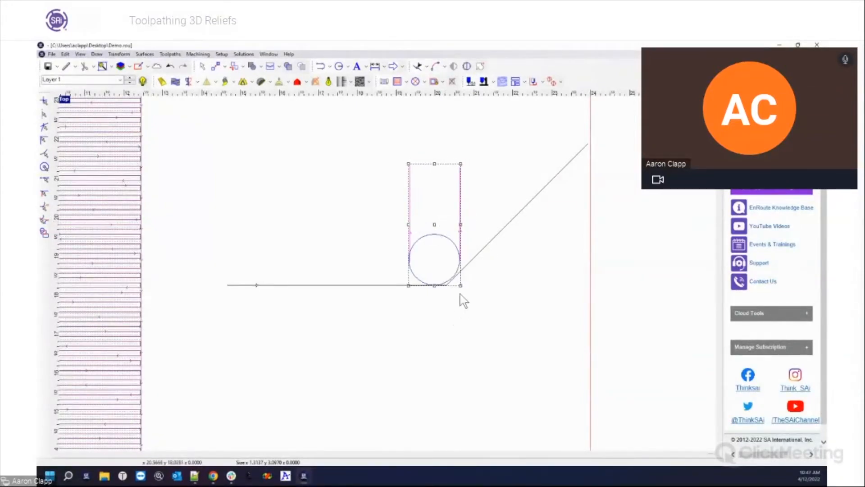
scroll(467, 288, "up", 4)
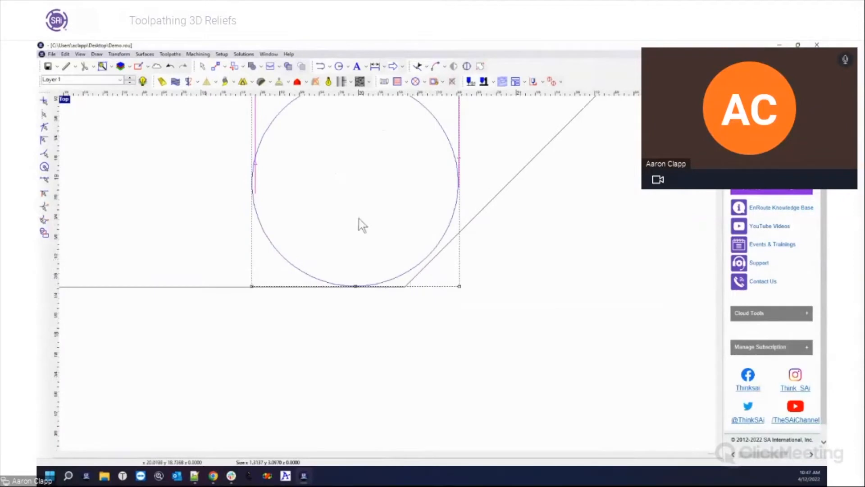
- Move the ball end mill profile up the slope so its circle rests against the diagonal
scroll(406, 320, "down", 3)
left_click_drag(385, 199, 465, 122)
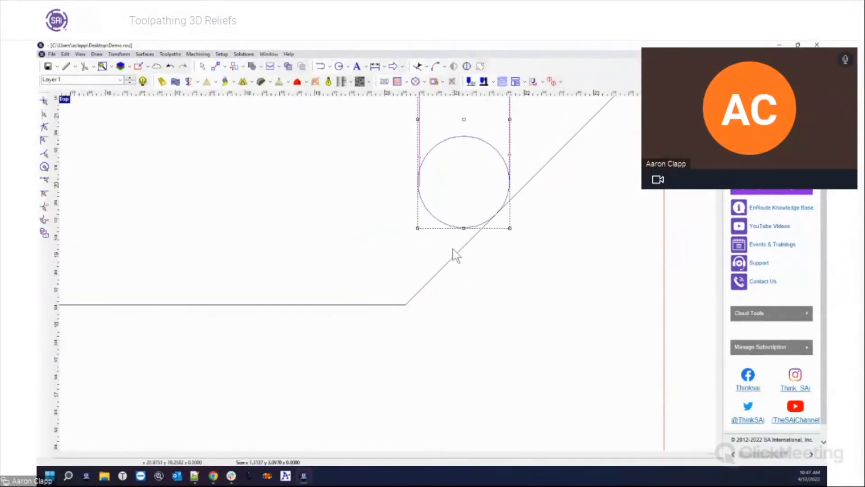
left_click_drag(464, 122, 459, 127)
left_click(409, 290)
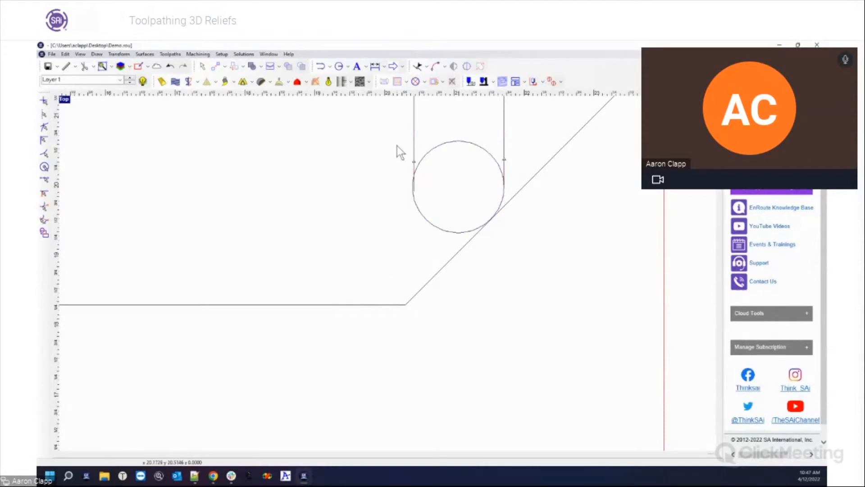
- Fine-tune the whole ball end mill profile's position so the circle just touches the diagonal
left_click(455, 158)
scroll(383, 212, "down", 1)
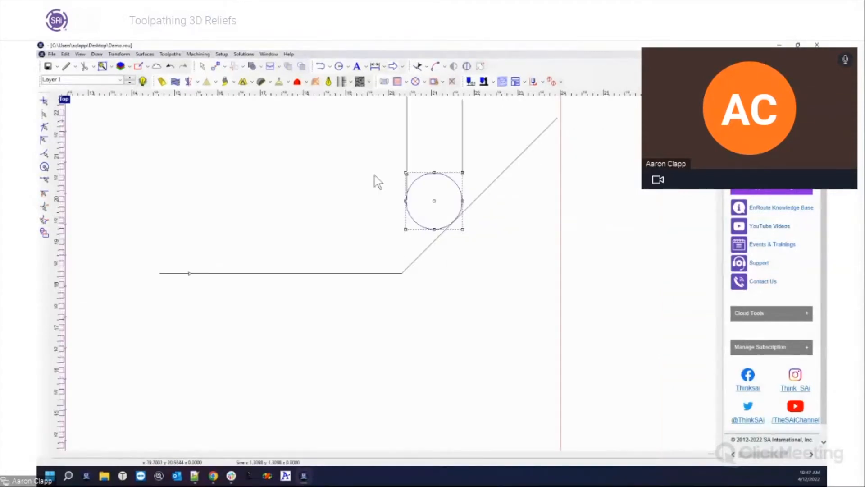
scroll(373, 174, "down", 4)
left_click_drag(367, 130, 453, 202)
scroll(392, 175, "up", 5)
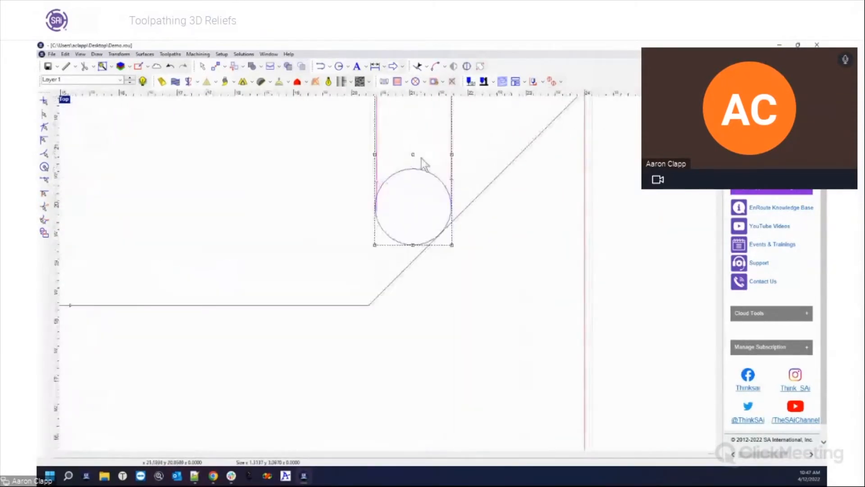
left_click_drag(412, 157, 409, 159)
left_click(470, 354)
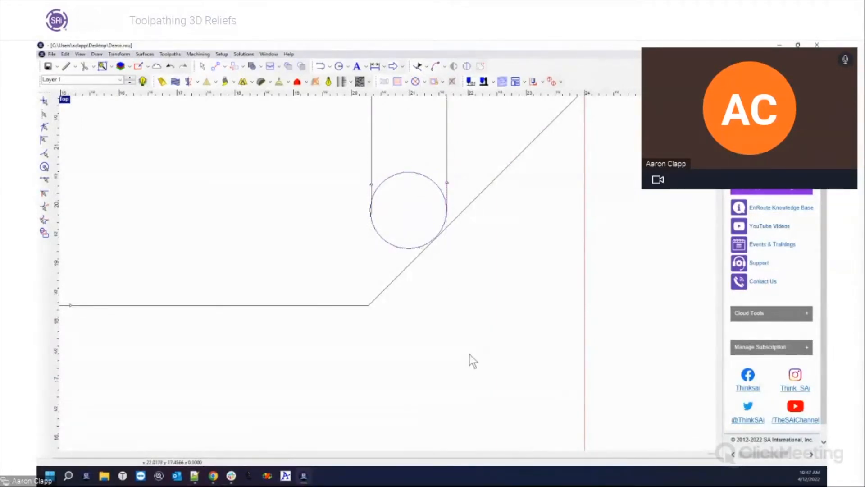
left_click(370, 218)
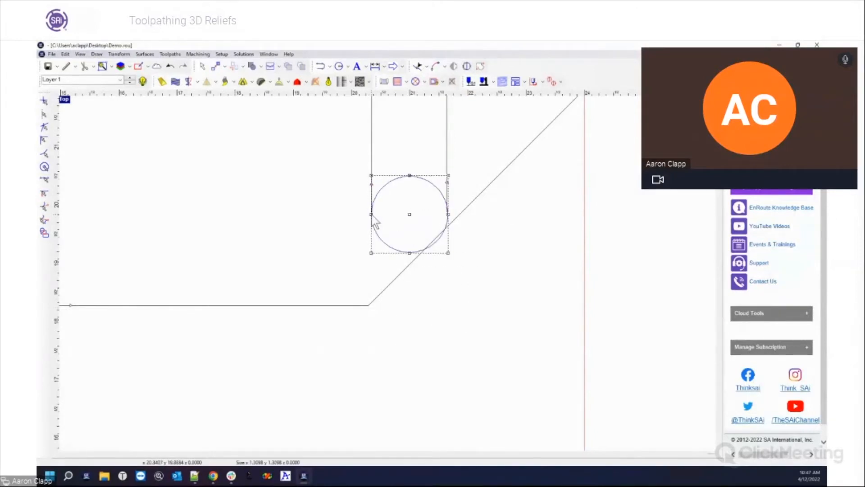
left_click_drag(429, 322, 378, 249)
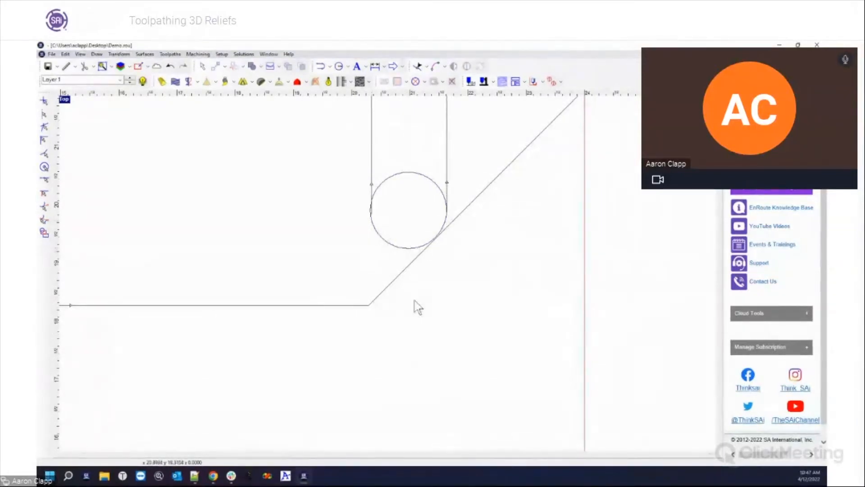
- Move the cutter profile down the diagonal until its center is above the corner and examine the uncut area below it
scroll(420, 280, "down", 3)
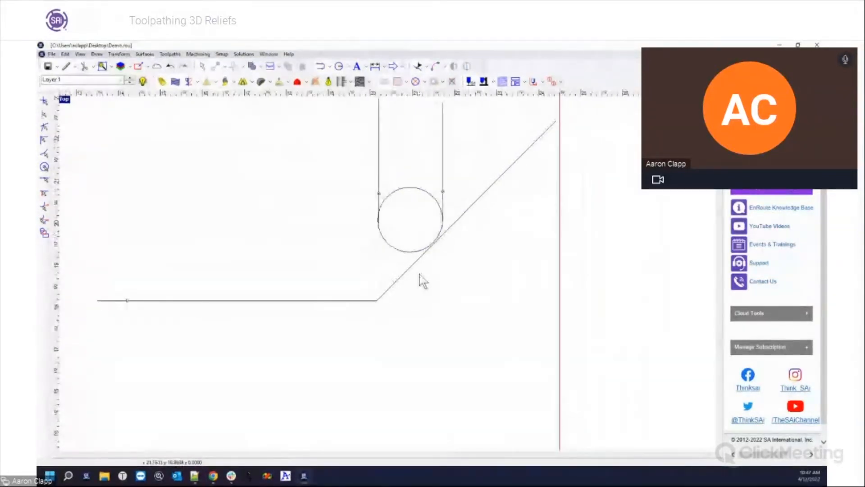
left_click_drag(374, 152, 465, 273)
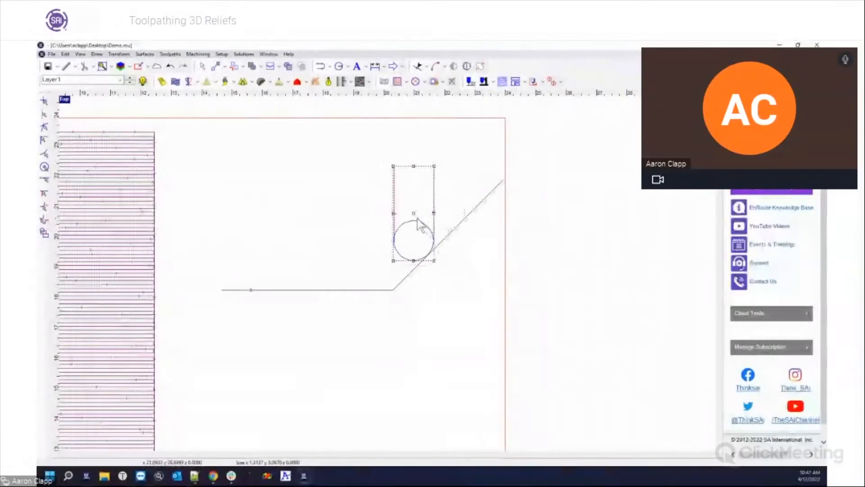
left_click_drag(413, 216, 395, 233)
left_click(417, 306)
scroll(408, 279, "up", 3)
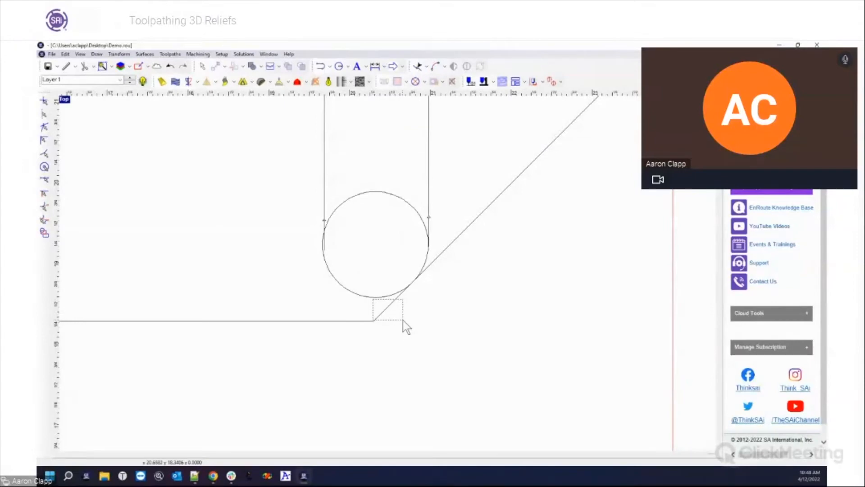
left_click_drag(402, 319, 406, 332)
- Move the cutter circle down to touch both the horizontal segment and the diagonal, and examine the gap at the corner
scroll(426, 348, "down", 3)
left_click_drag(383, 251, 447, 343)
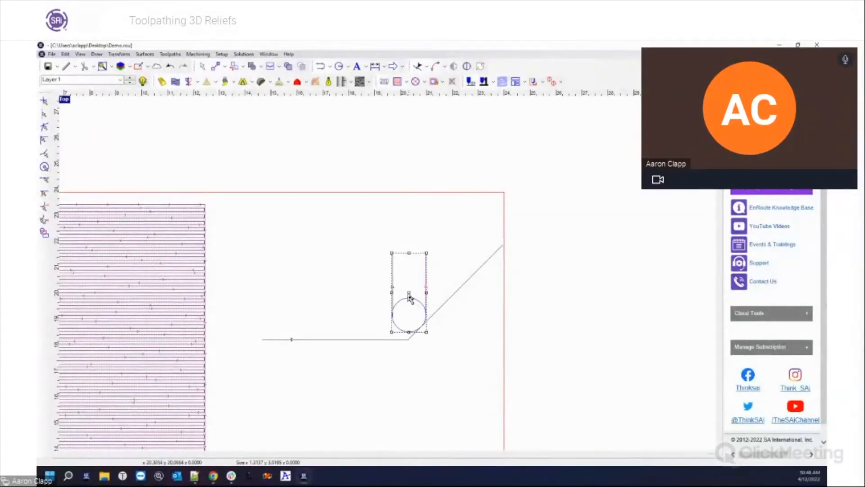
left_click_drag(409, 297, 397, 305)
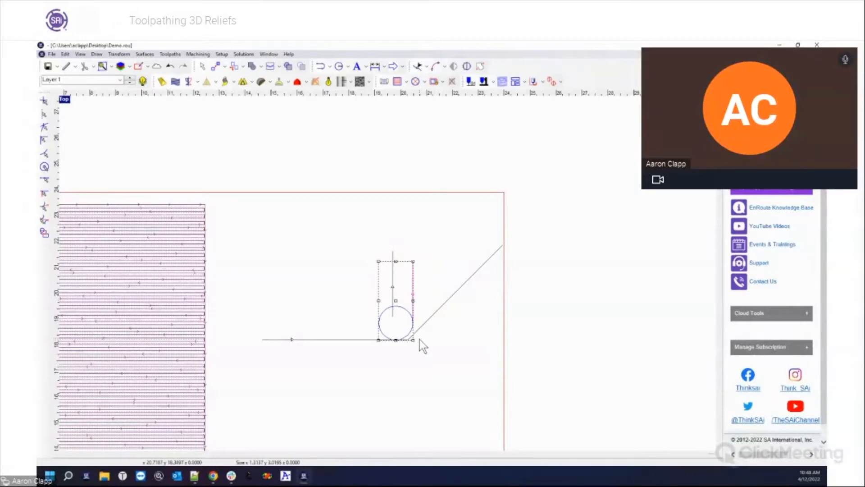
left_click(419, 349)
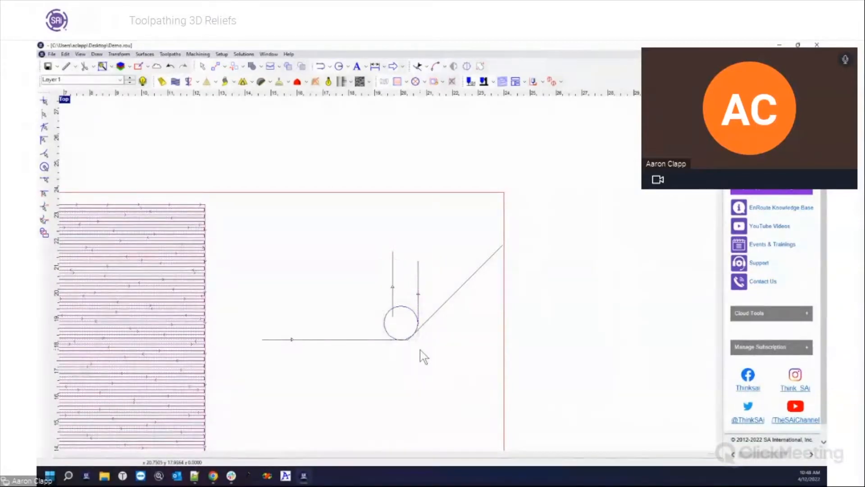
scroll(420, 350, "up", 2)
scroll(420, 345, "up", 1)
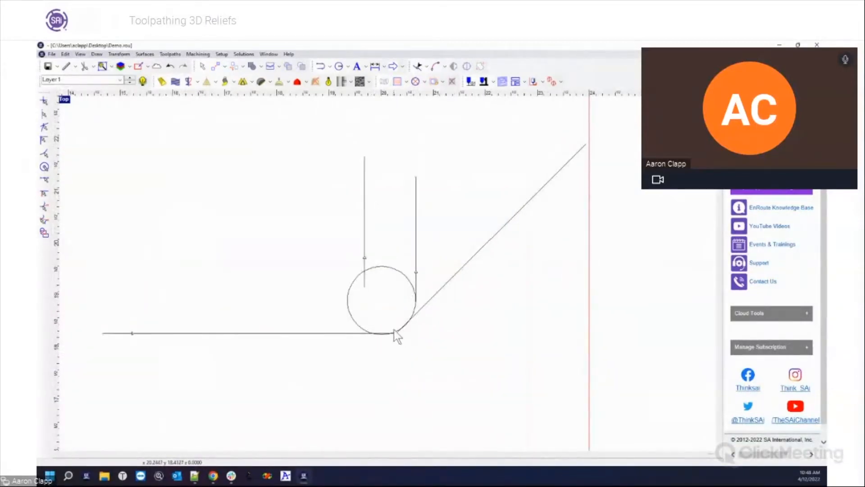
scroll(397, 334, "up", 5)
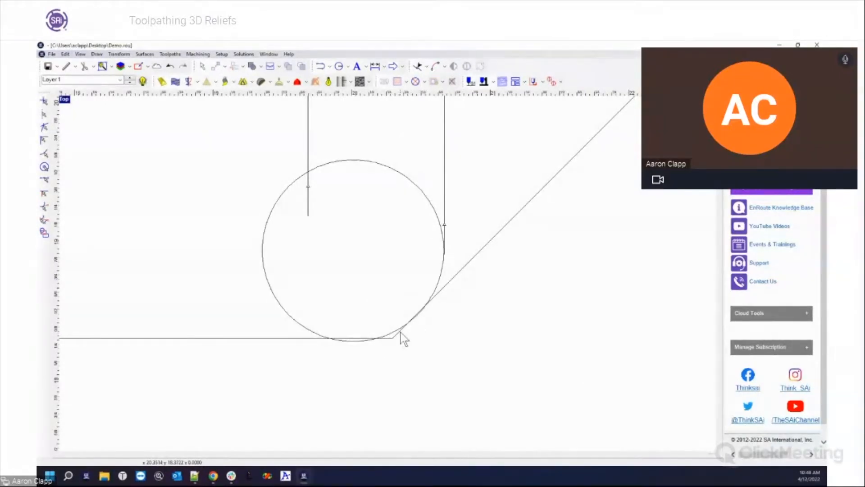
- Delete the hatch fill toolpath from the square relief
scroll(417, 337, "down", 5)
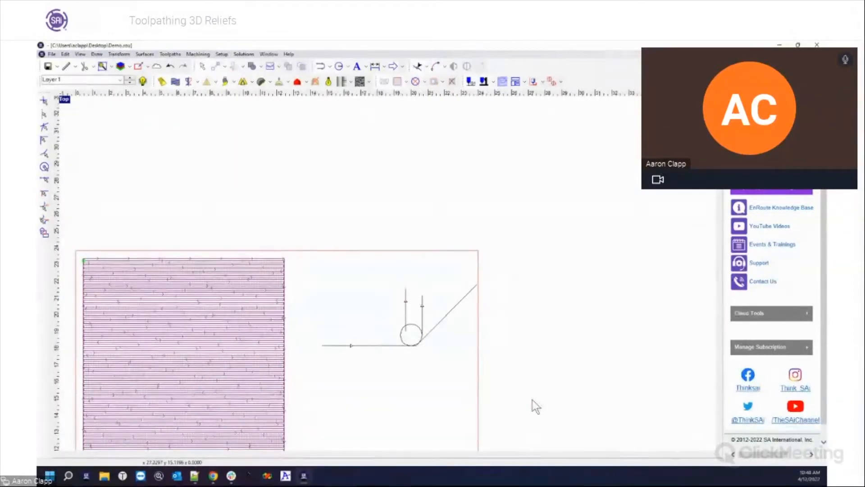
scroll(586, 392, "down", 4)
left_click(424, 367)
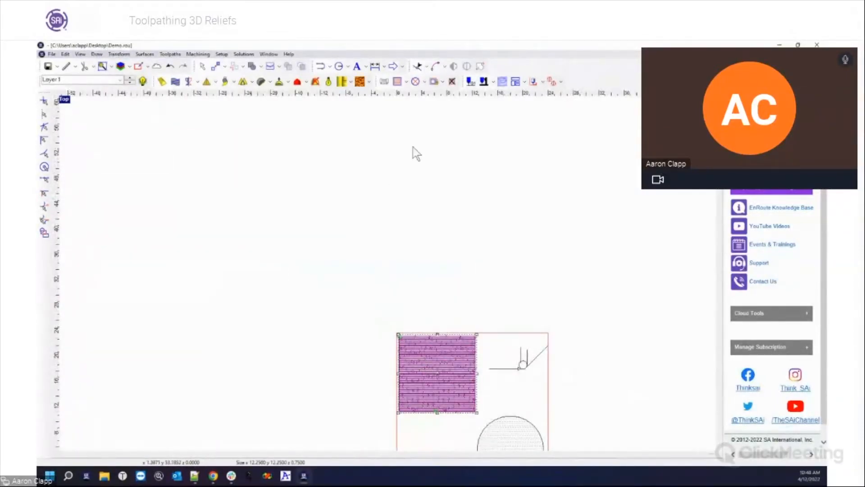
left_click(451, 81)
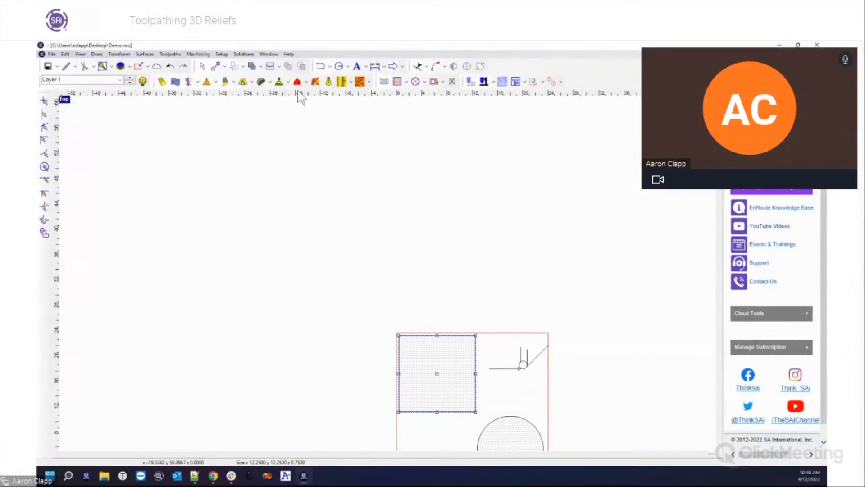
- Create a 1/4" Ball End Mill Hatch Fill on the square relief at 1.0 depth with a 0.125 in overcut amount
left_click(397, 81)
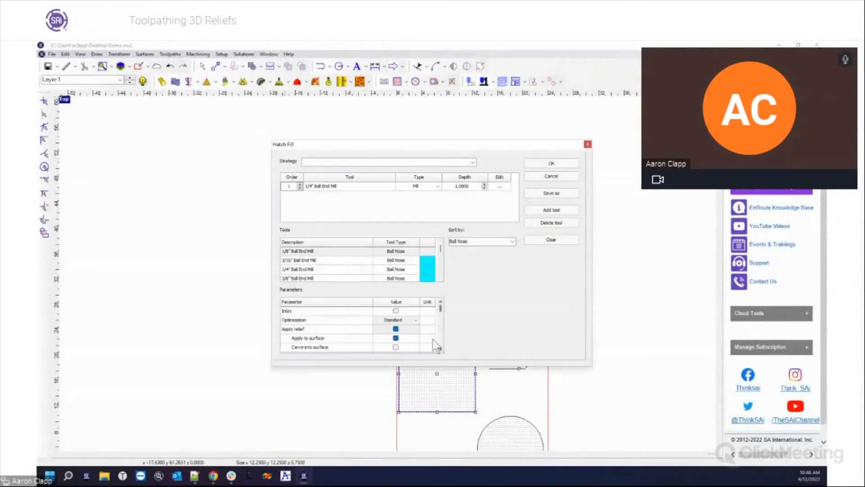
scroll(420, 339, "down", 1)
left_click(400, 338)
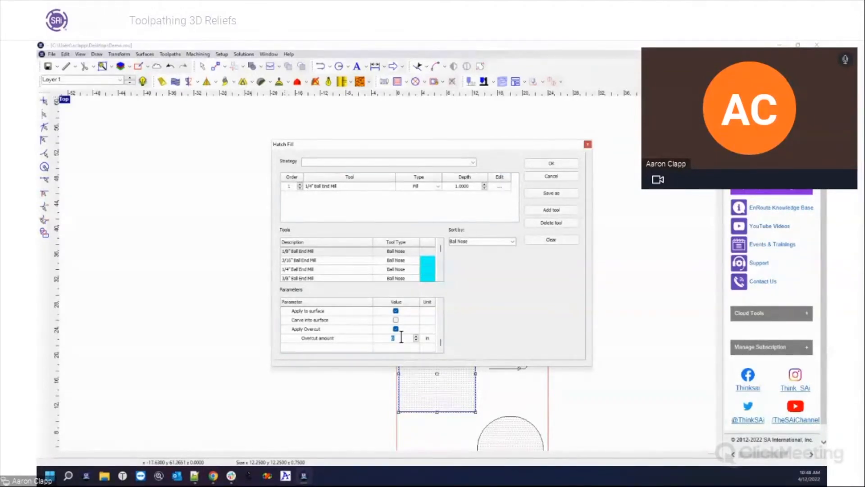
type(".2")
key("Return")
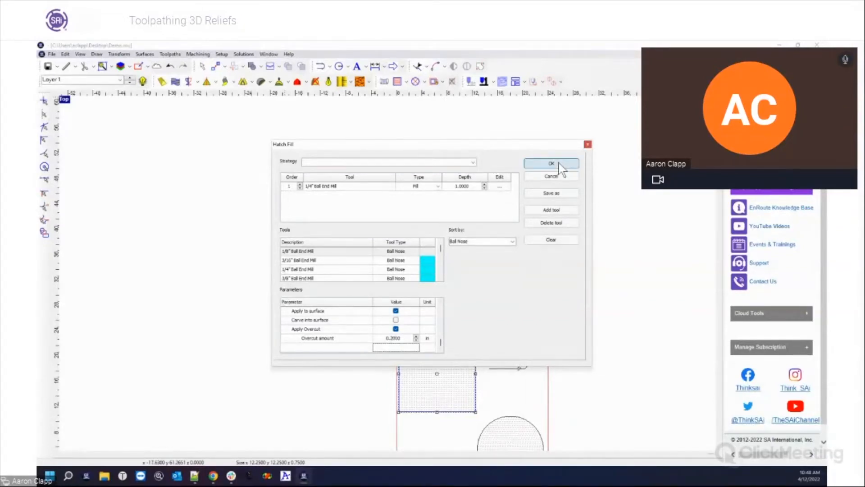
left_click(404, 338)
type(".125")
key("Return")
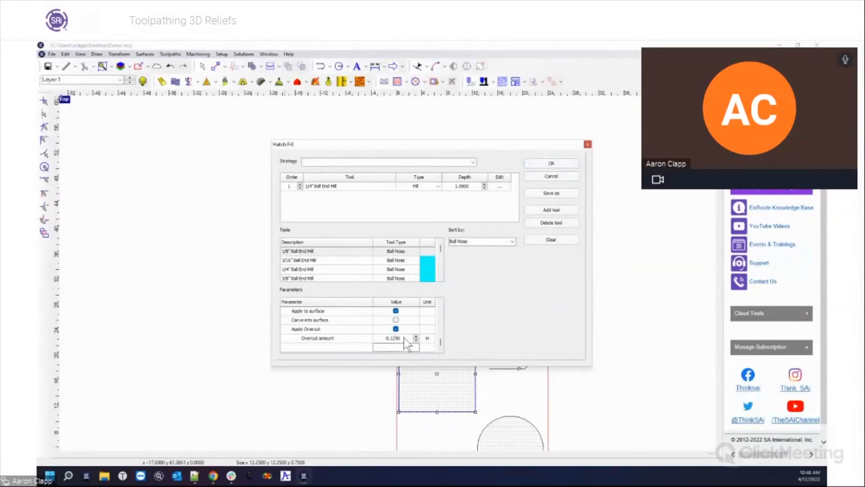
left_click(550, 164)
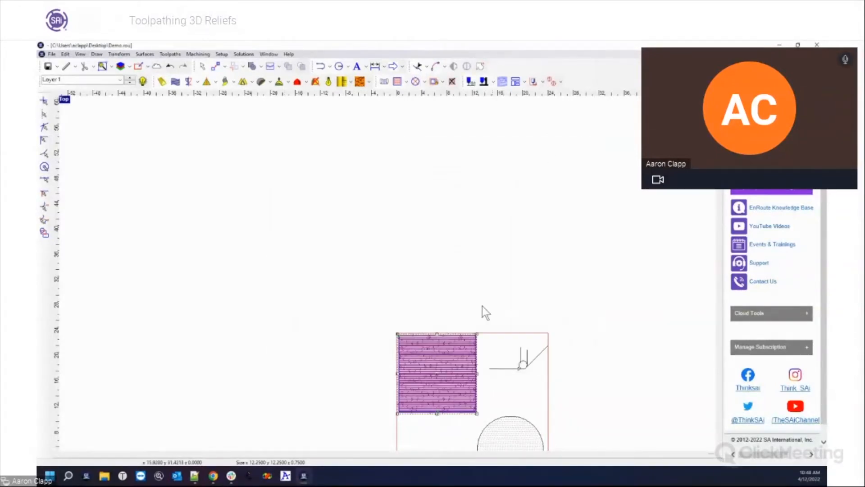
- Examine the overcut toolpath at the square relief's edge in the Top view and in the Front view of the four-view layout
scroll(461, 410, "up", 3)
scroll(485, 414, "up", 5)
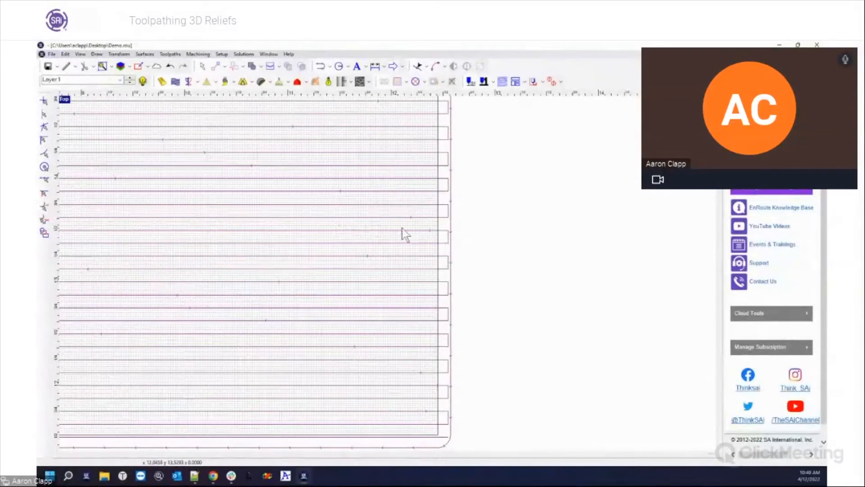
scroll(467, 245, "down", 1)
scroll(466, 243, "down", 4)
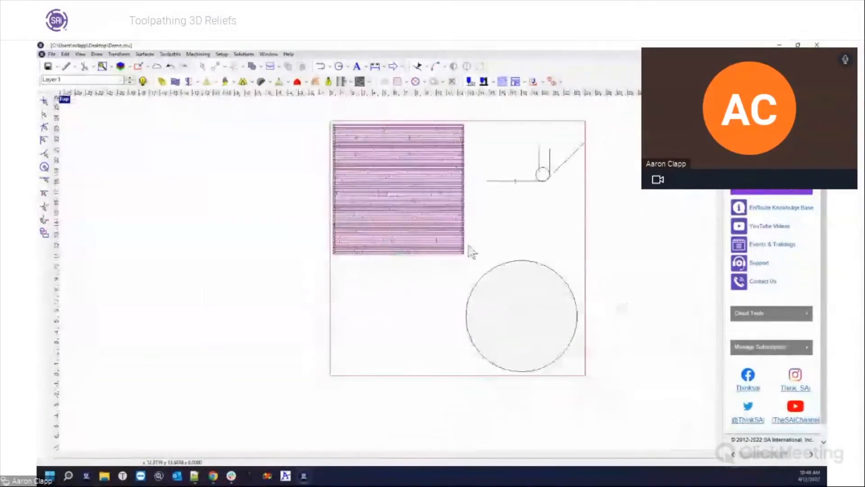
left_click(64, 99)
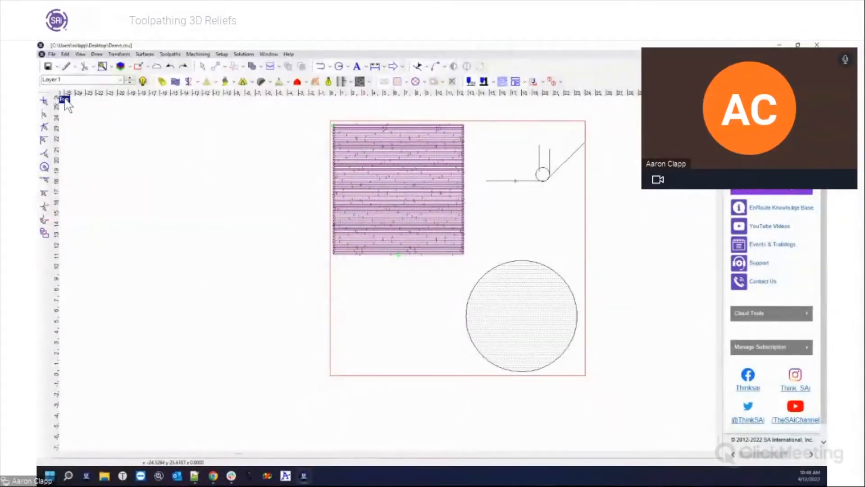
scroll(136, 399, "up", 3)
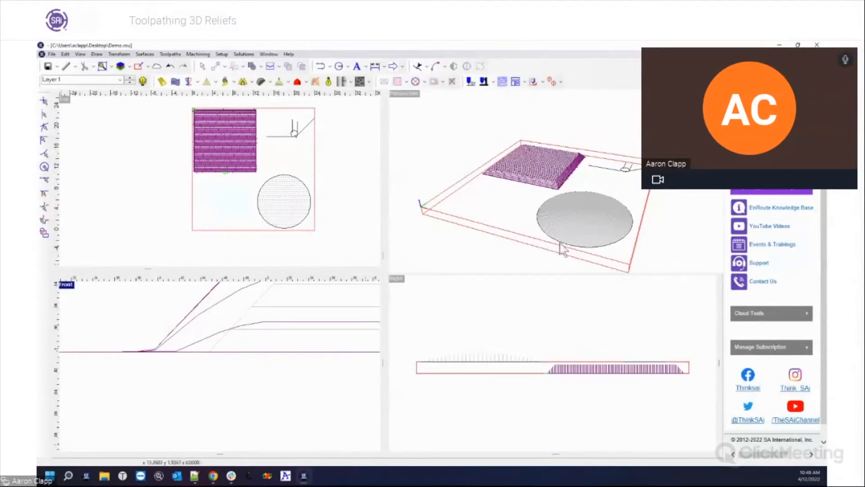
- Render the square and dome reliefs as shaded surfaces, examine the dome's edge, and return to the wireframe display
left_click(328, 81)
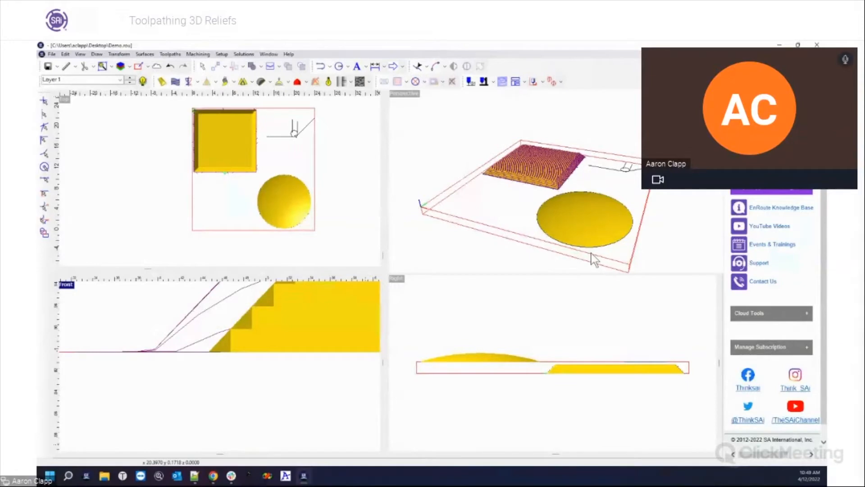
left_click(542, 235)
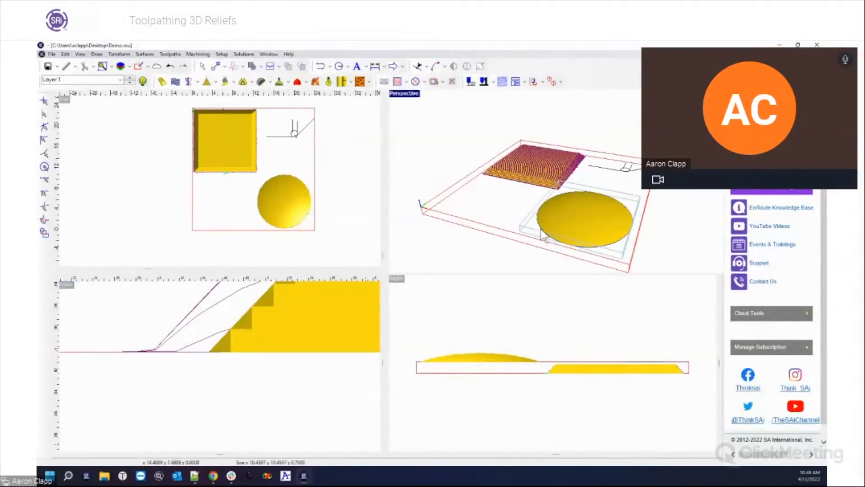
left_click(301, 183)
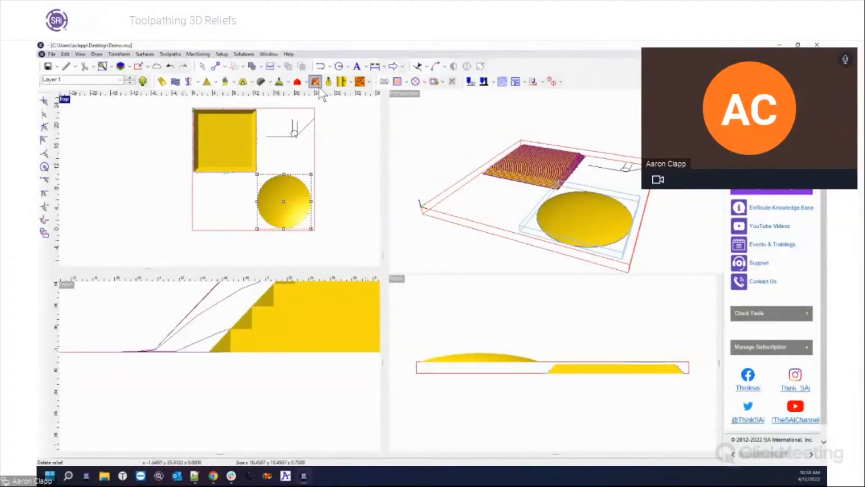
left_click(328, 81)
- Delete the square relief's hatch fill toolpath together with the sample line segments and cutter circle beside it
scroll(229, 224, "down", 4)
left_click_drag(192, 164, 281, 241)
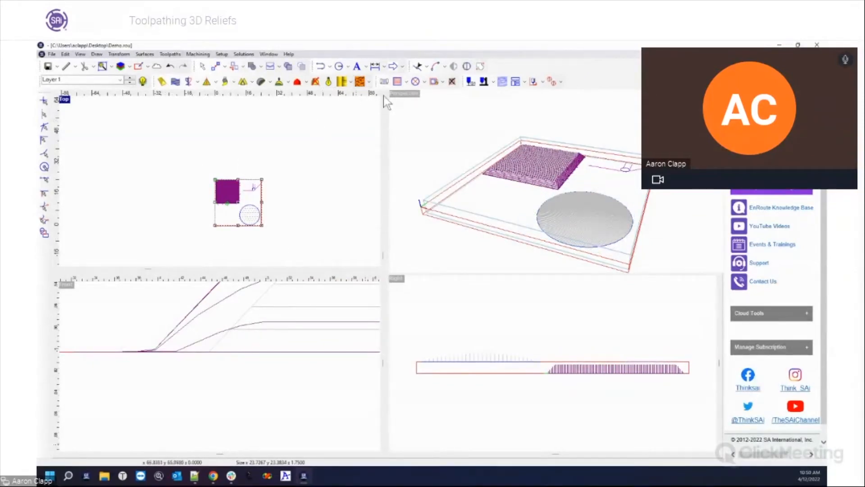
left_click(303, 180)
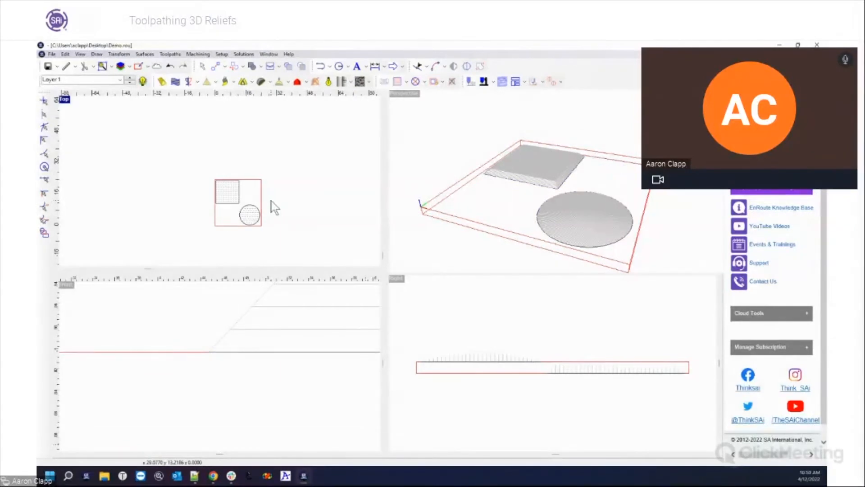
- Create a 1/4" Ball End Mill Hatch Fill on the square relief at 1.0 depth with relief applied and 0.125 in overcut
scroll(201, 183, "up", 2)
scroll(249, 212, "up", 1)
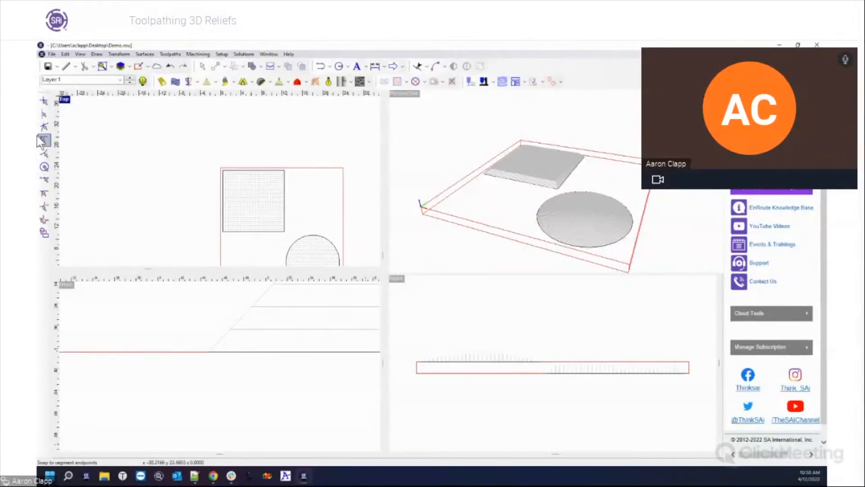
left_click(253, 175)
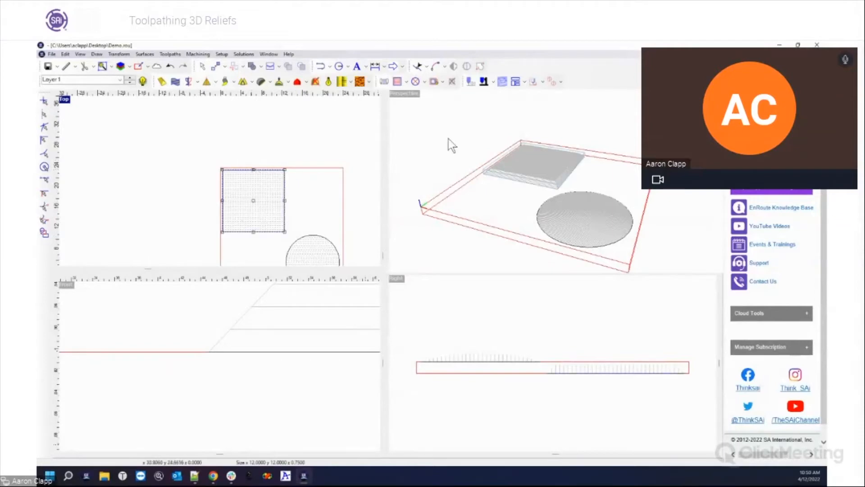
left_click(397, 84)
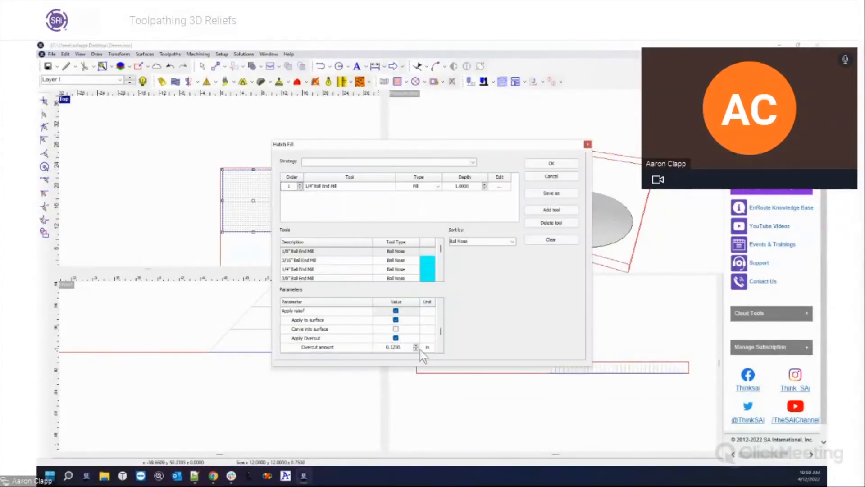
left_click(552, 163)
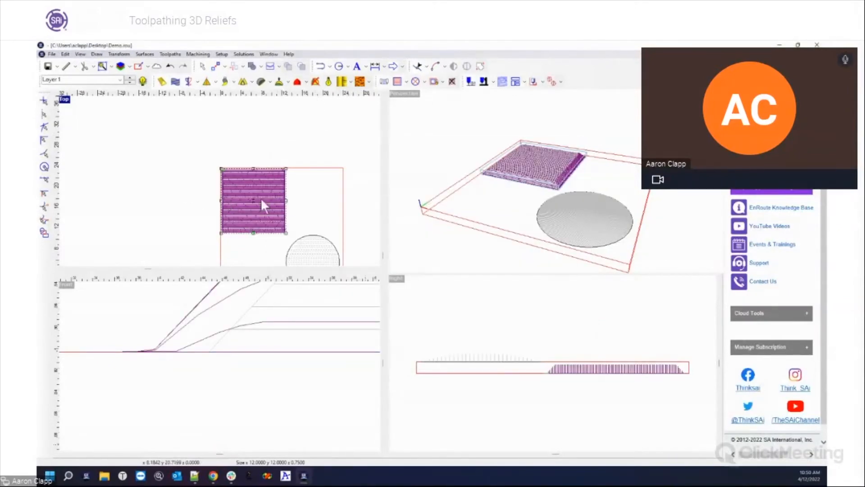
- Draw a rectangle of about 15.5 by 15.8 in around the square relief in the Top view
left_click(348, 67)
left_click(360, 79)
left_click(215, 152)
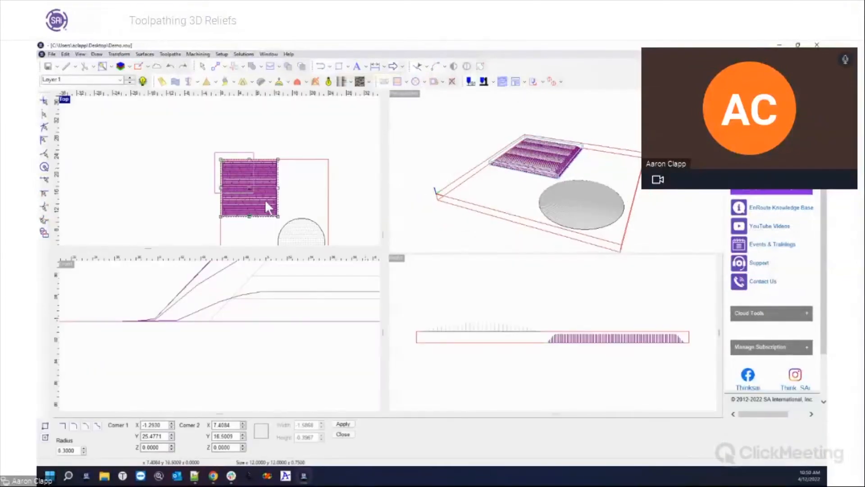
left_click(285, 224)
key("Escape")
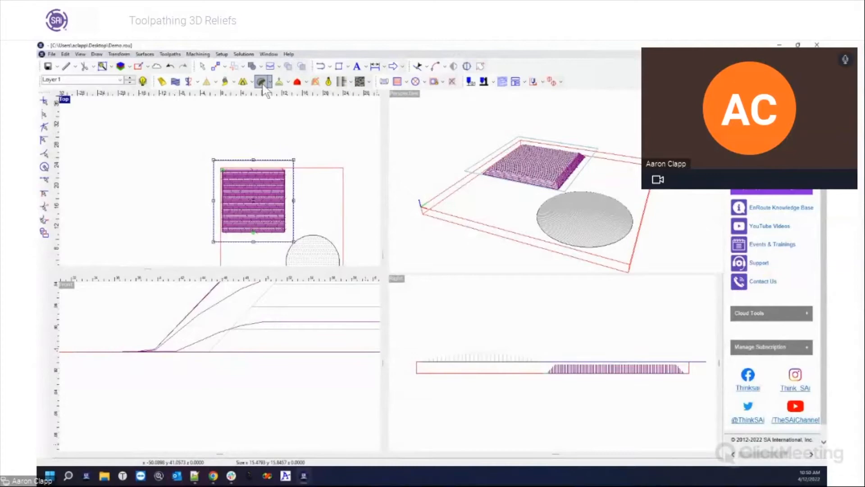
- Run a 3D simulation of the square relief's toolpath at 100 dpi using the tool color
left_click(198, 54)
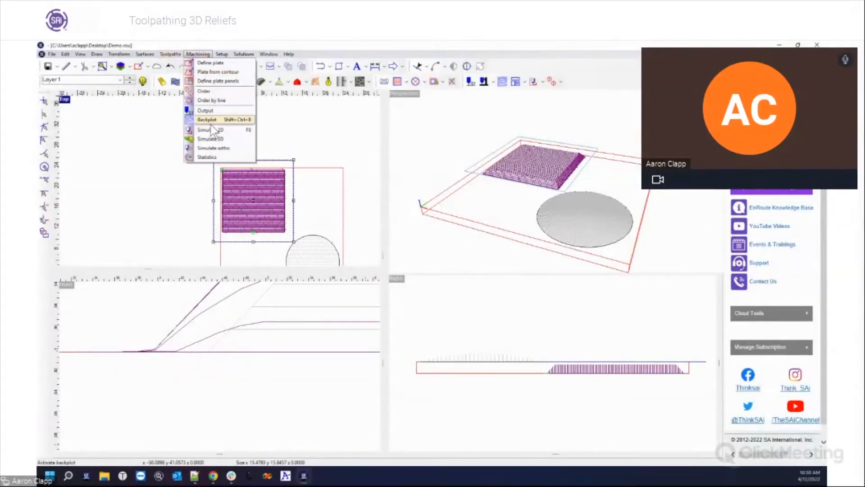
left_click(211, 139)
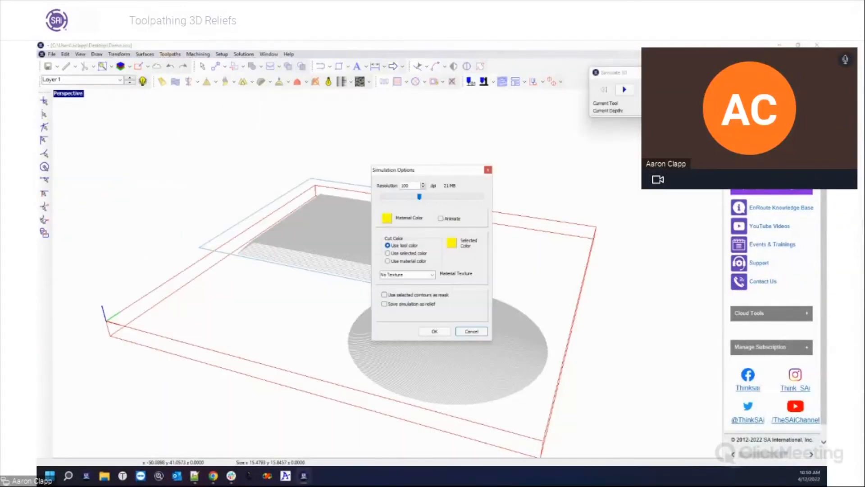
left_click(436, 330)
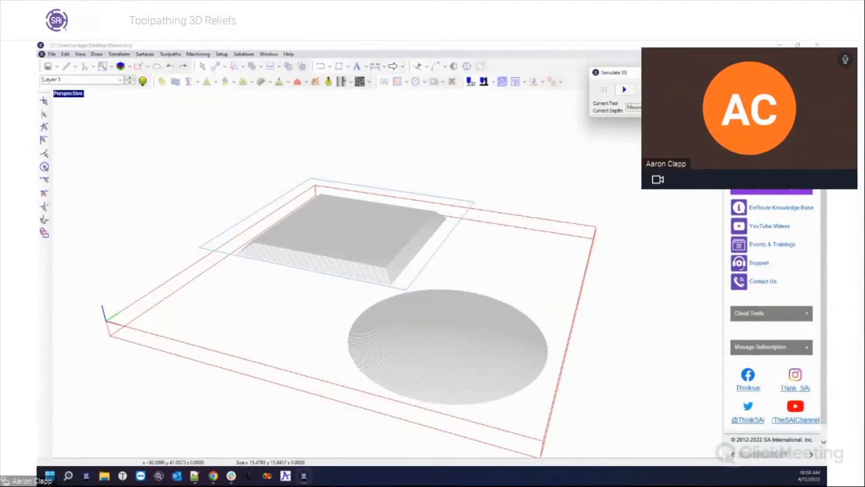
left_click(625, 90)
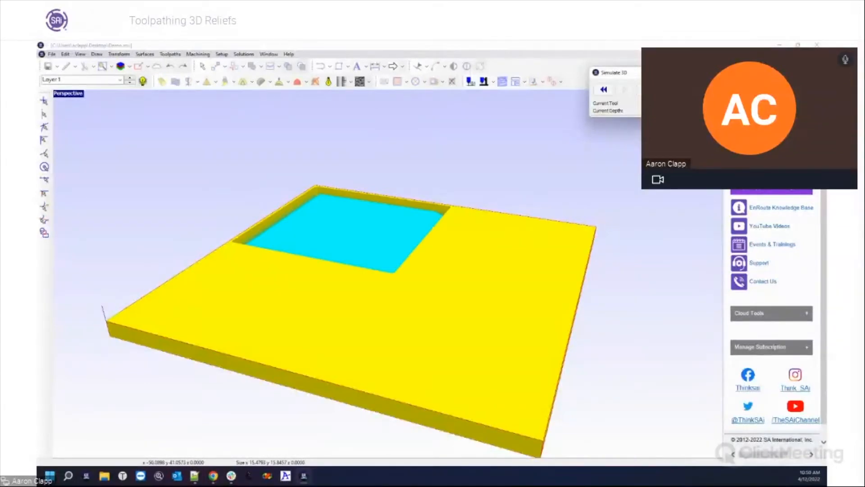
- Examine the simulated cut along the square relief's sloped edge close up, and close the simulation
left_click(549, 266)
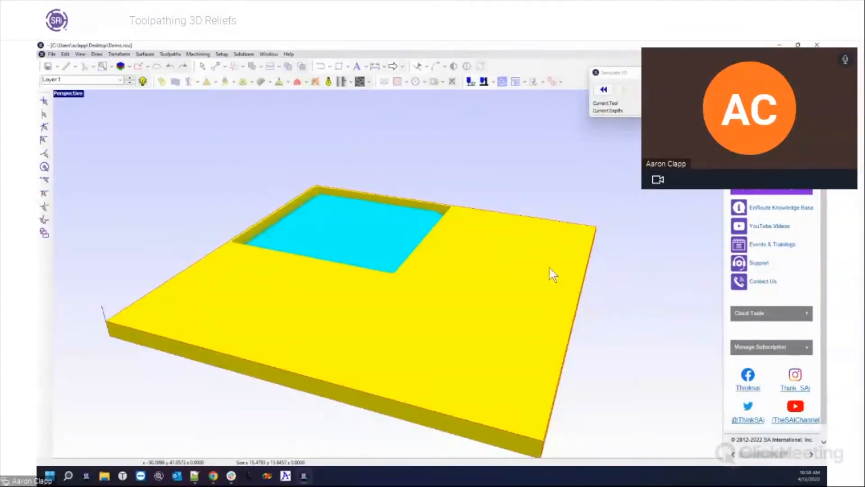
scroll(368, 249, "up", 3)
middle_click_drag(369, 250, 491, 322)
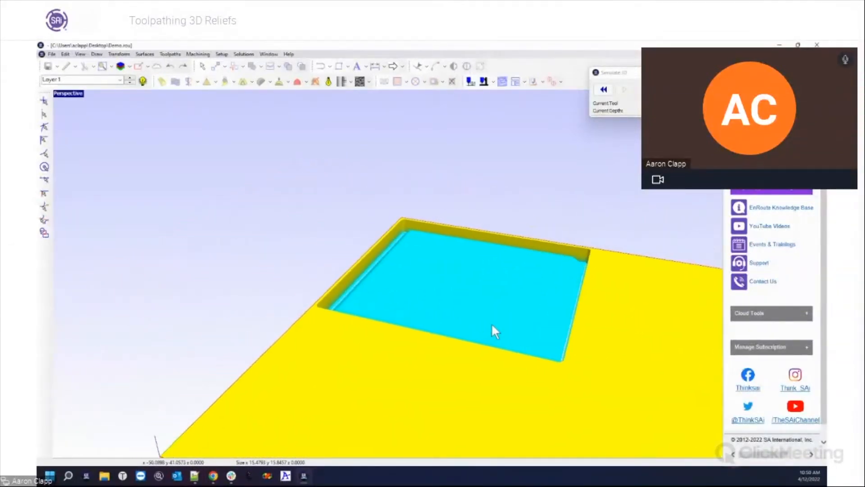
scroll(512, 328, "up", 1)
middle_click_drag(552, 323, 571, 321)
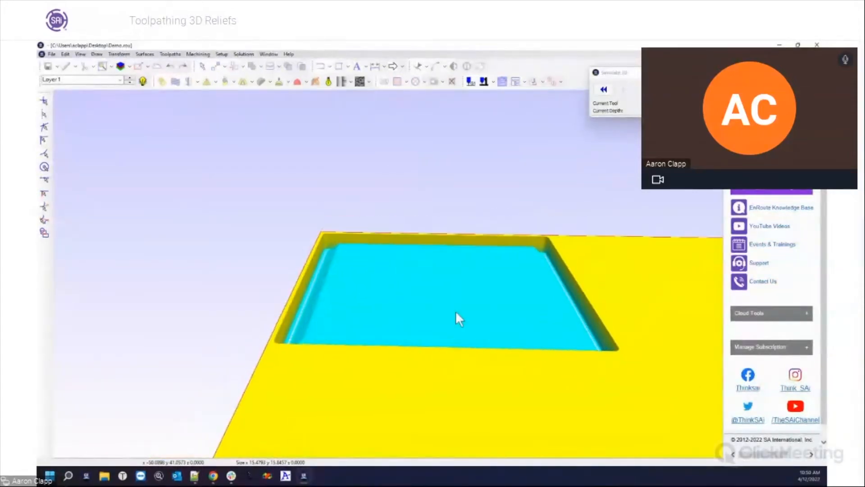
scroll(539, 313, "up", 4)
middle_click_drag(343, 344, 450, 339)
middle_click_drag(373, 380, 427, 293)
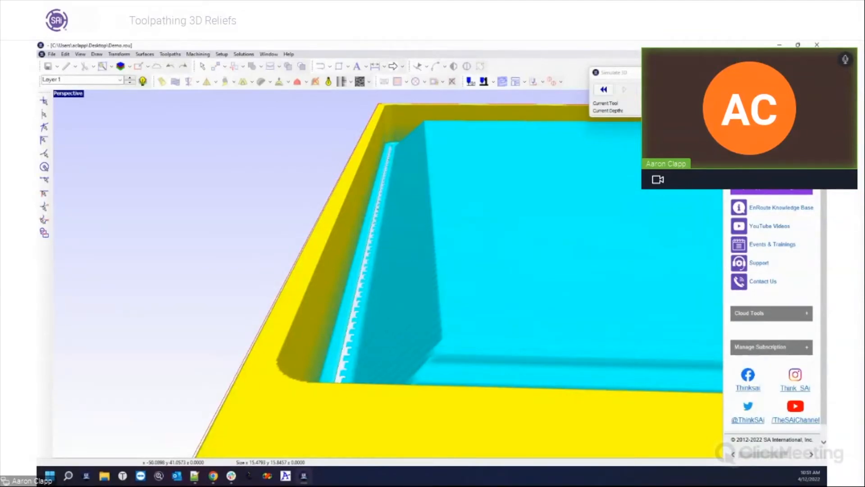
key("Escape")
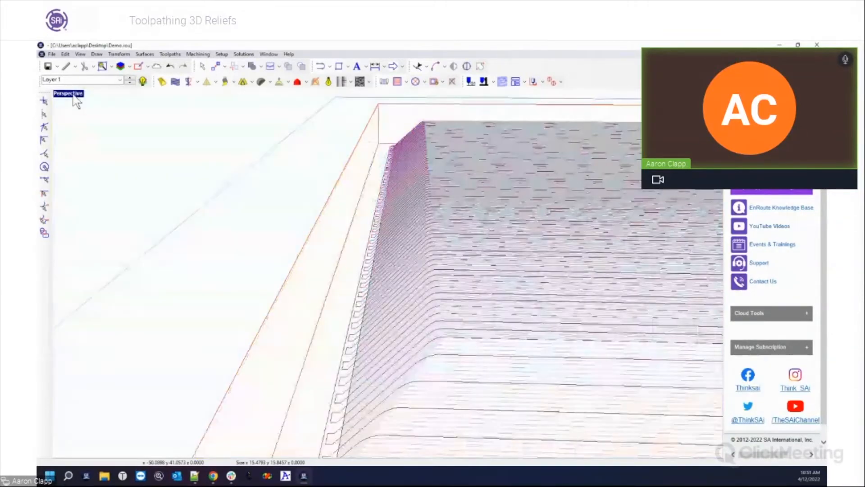
- Delete the hatch fill toolpath from the square relief in the full-size Top view
double_click(66, 100)
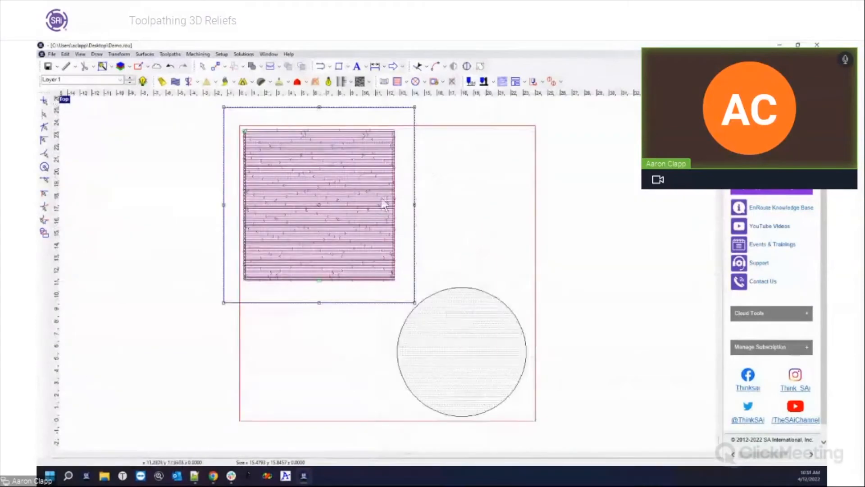
left_click(418, 137)
left_click(395, 131)
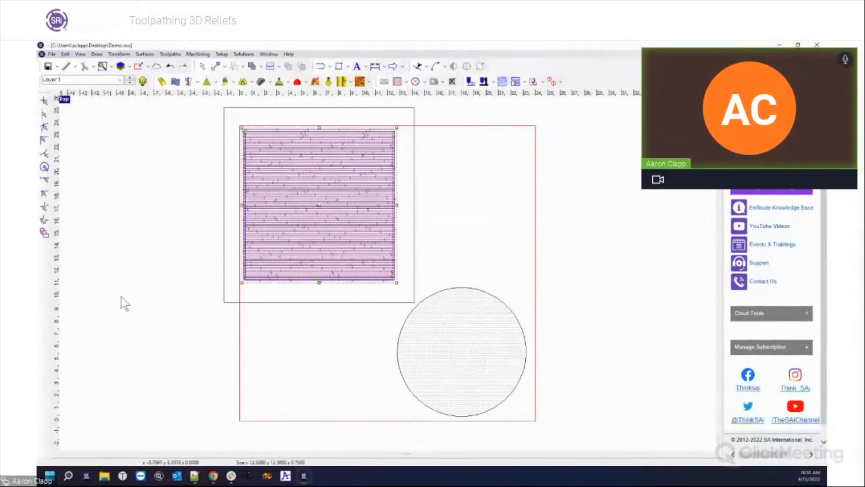
left_click(452, 81)
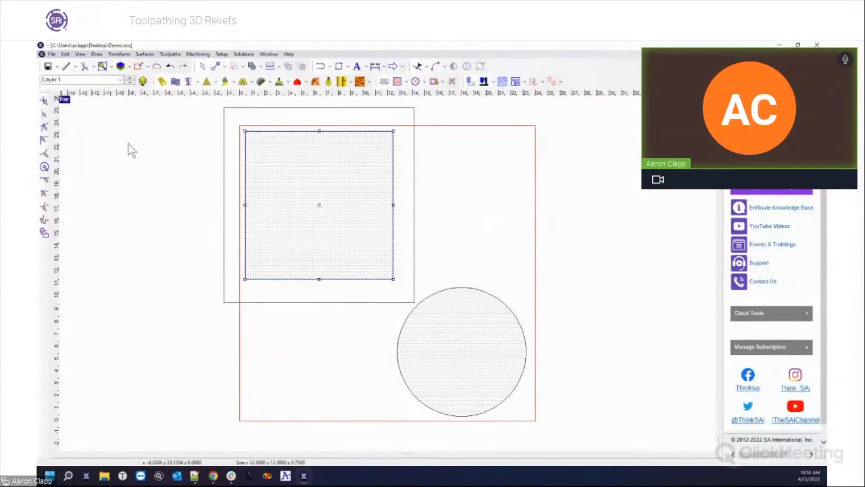
- Create a 1/4" Ball End Mill Hatch Fill on the square relief at 1.0 depth with the fill overlap set to 80
left_click(384, 82)
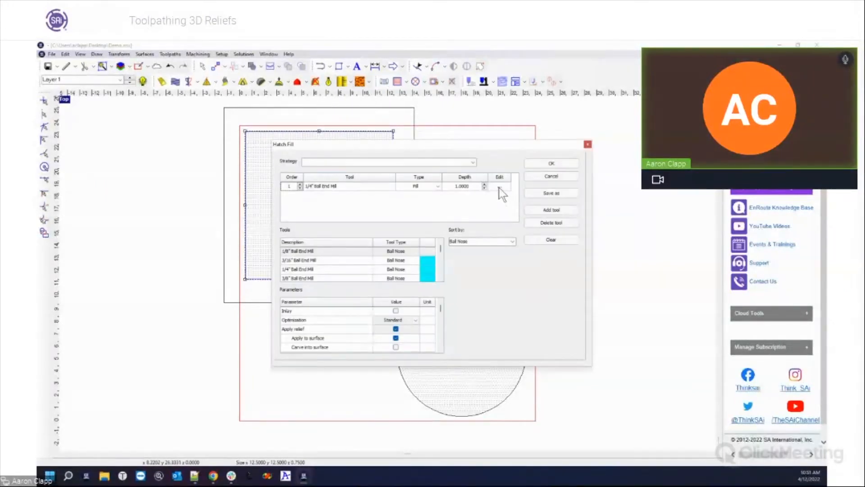
left_click(499, 187)
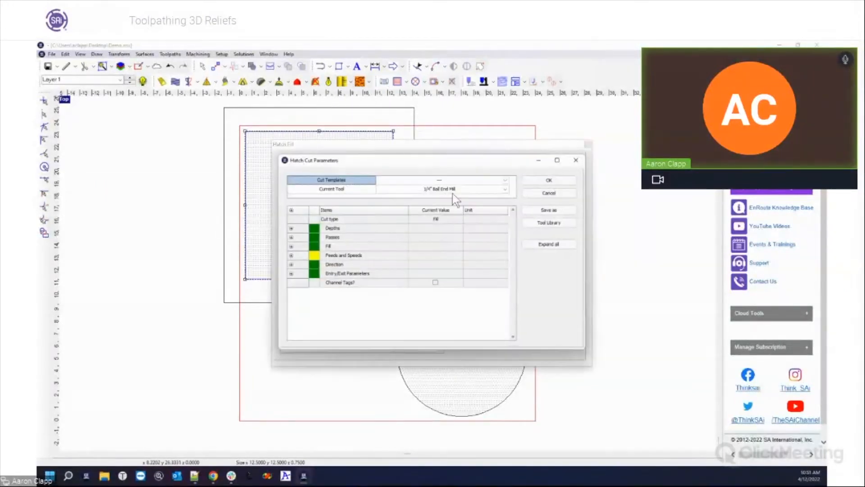
left_click(291, 247)
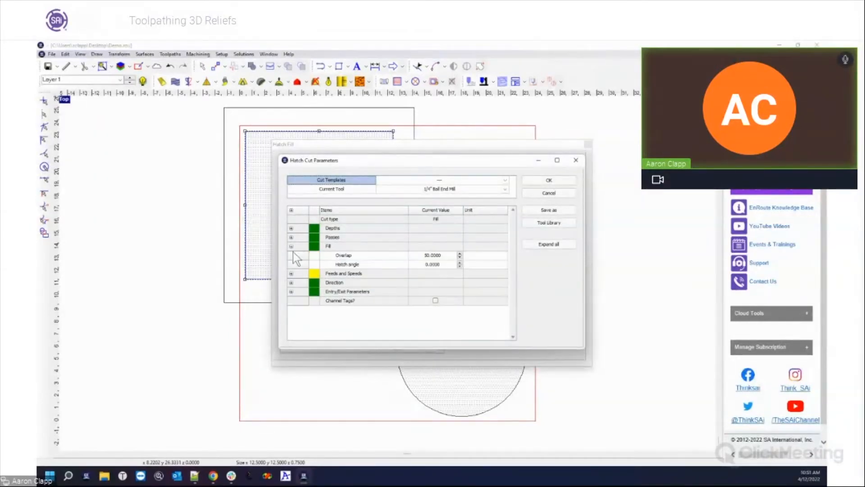
left_click(446, 256)
type("80")
key("Return")
left_click(526, 182)
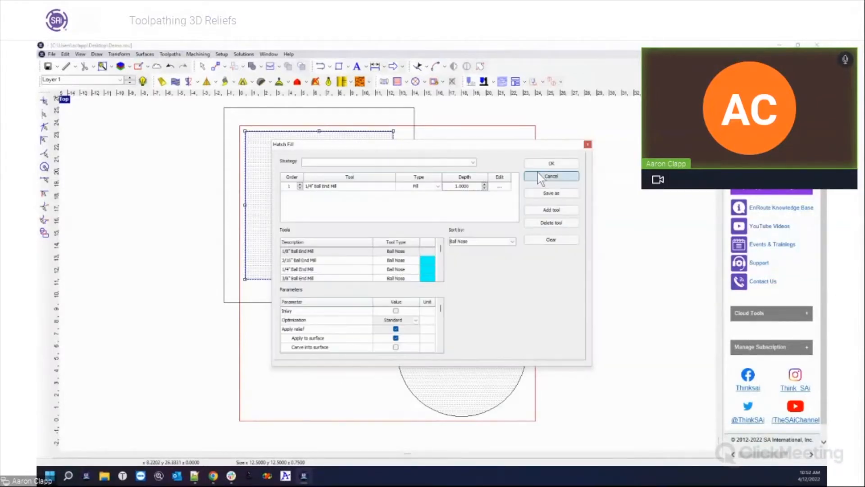
left_click(544, 163)
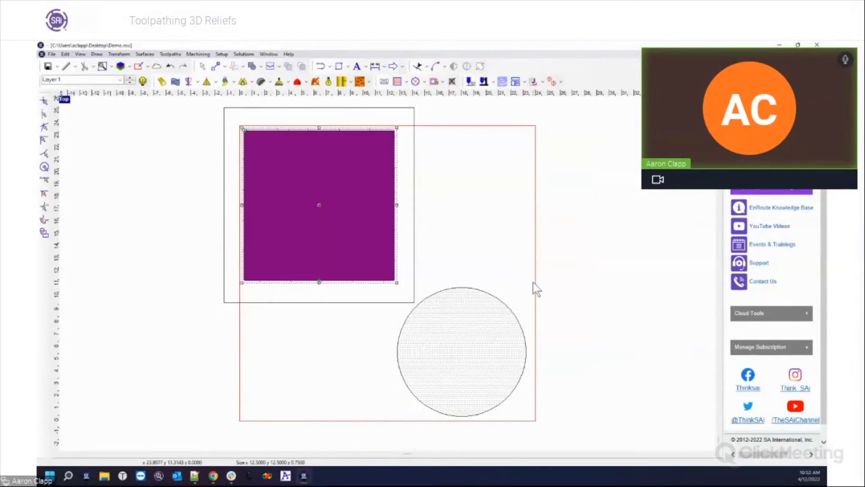
- Run a 3D simulation of the denser square relief toolpath at 70 dpi using the tool color
left_click(365, 107)
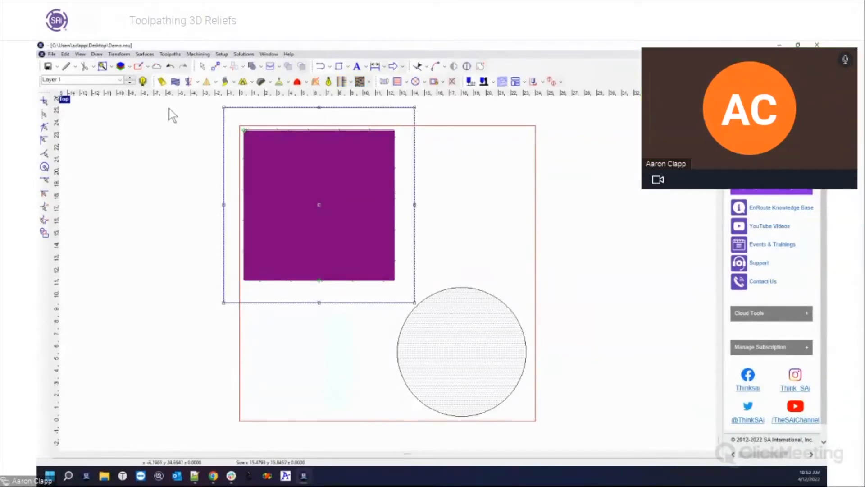
left_click(198, 54)
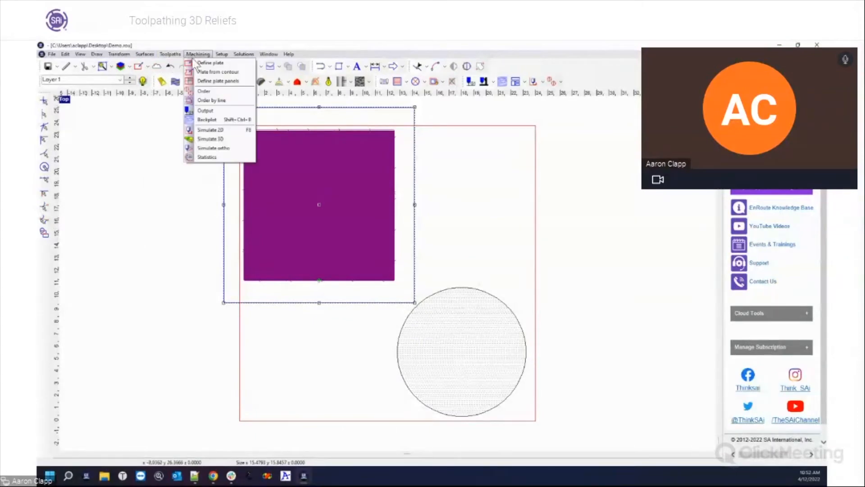
left_click(208, 139)
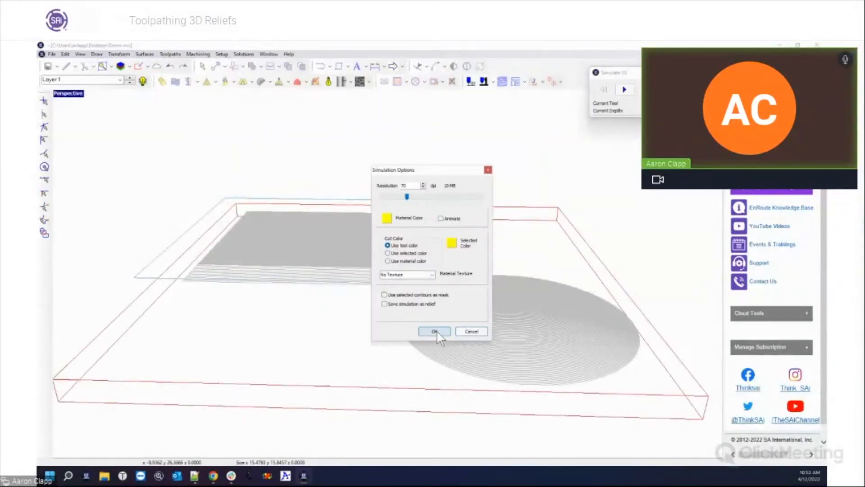
left_click(435, 331)
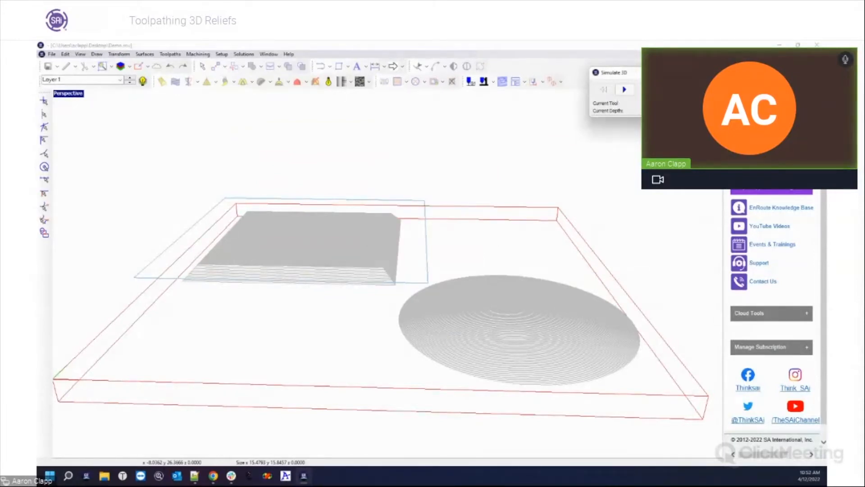
left_click(624, 89)
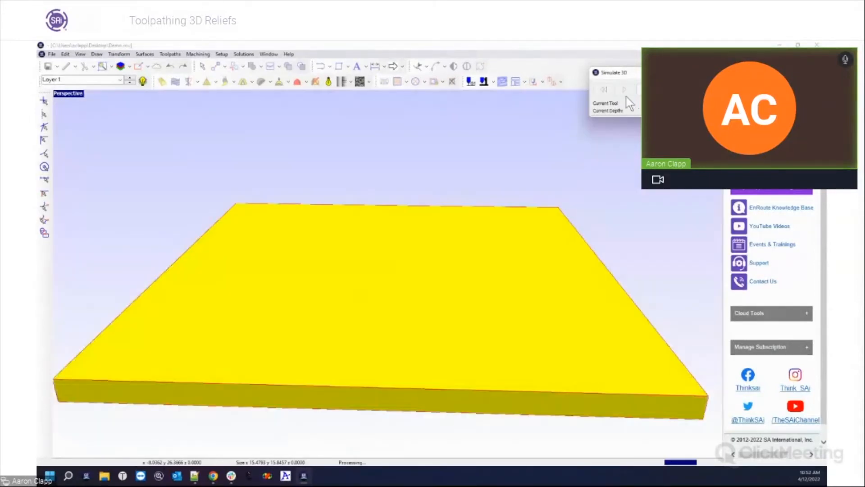
- Examine the simulated finish and the overcut along the base of the square relief's sloped side
middle_click_drag(308, 288, 486, 321)
scroll(566, 266, "up", 5)
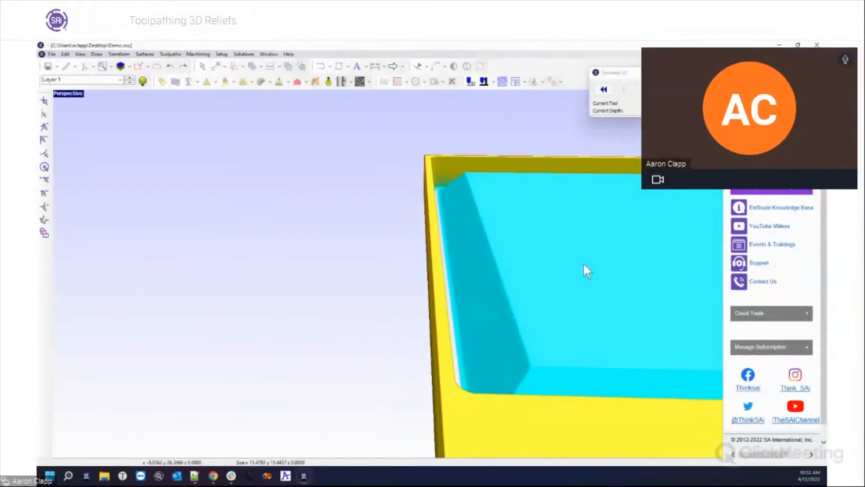
scroll(441, 327, "up", 5)
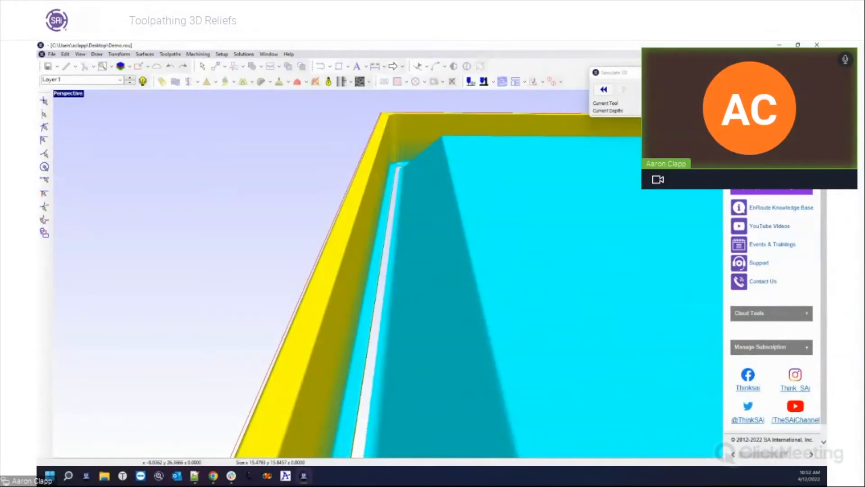
- Close the 3D simulation and delete the hatch fill toolpath from the square relief in the full-size Top view
left_click(717, 72)
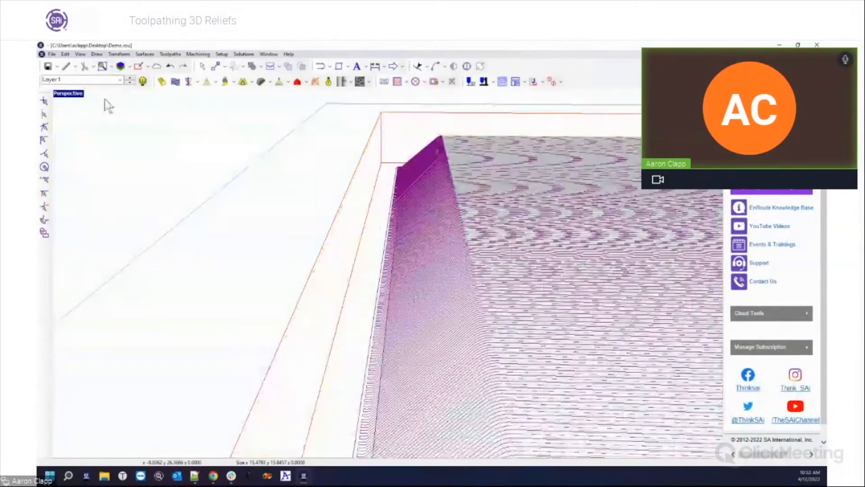
double_click(68, 94)
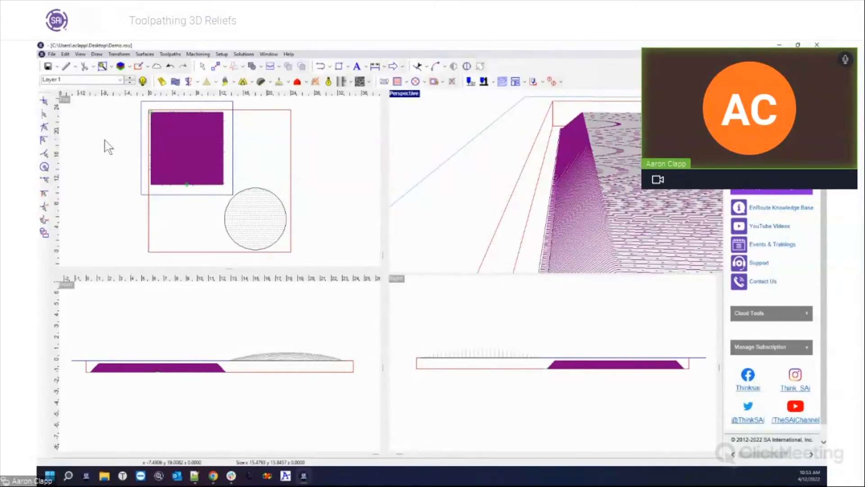
double_click(66, 99)
right_click(464, 175)
left_click(354, 171)
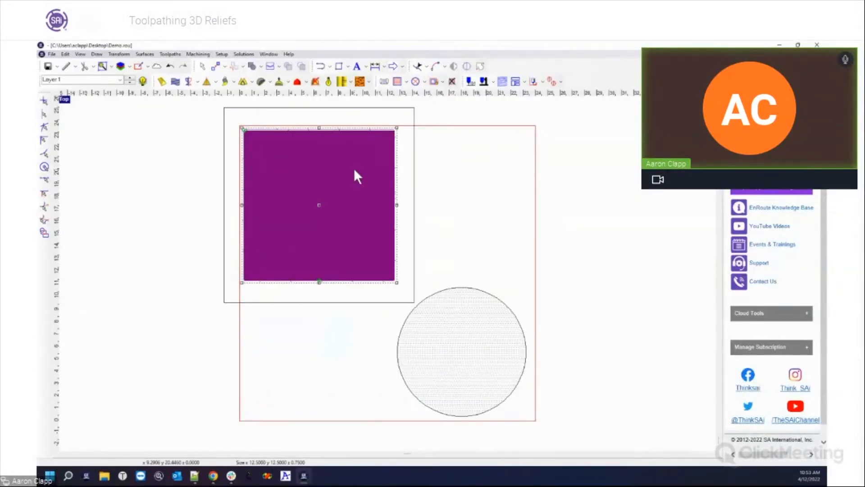
right_click(366, 193)
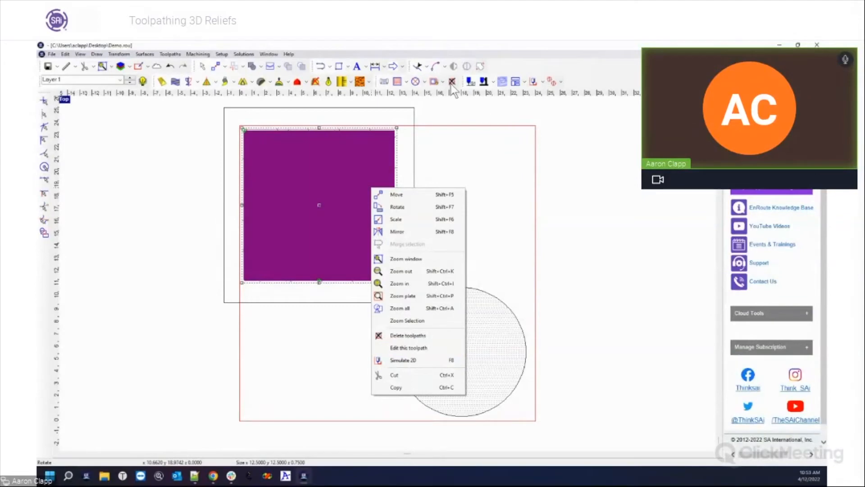
- Start a Hatch Fill on the square relief and set the 1/4" Ball End Mill's fill overlap to 50
left_click(397, 82)
left_click(398, 83)
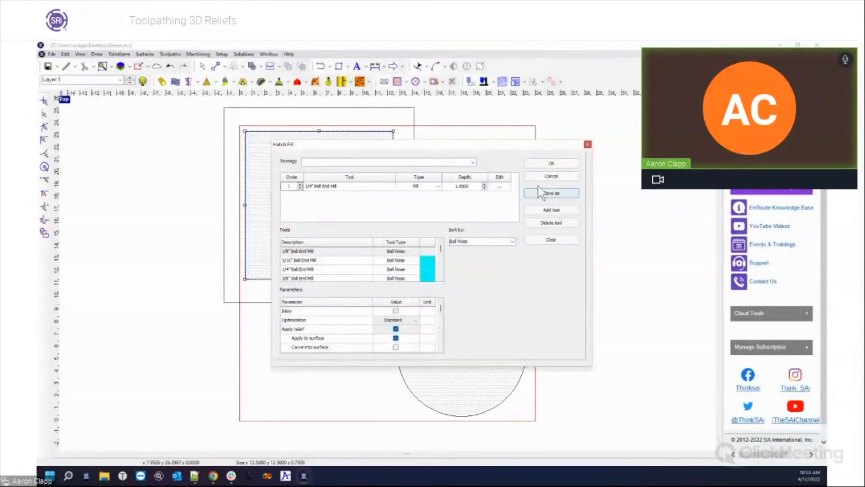
left_click(500, 186)
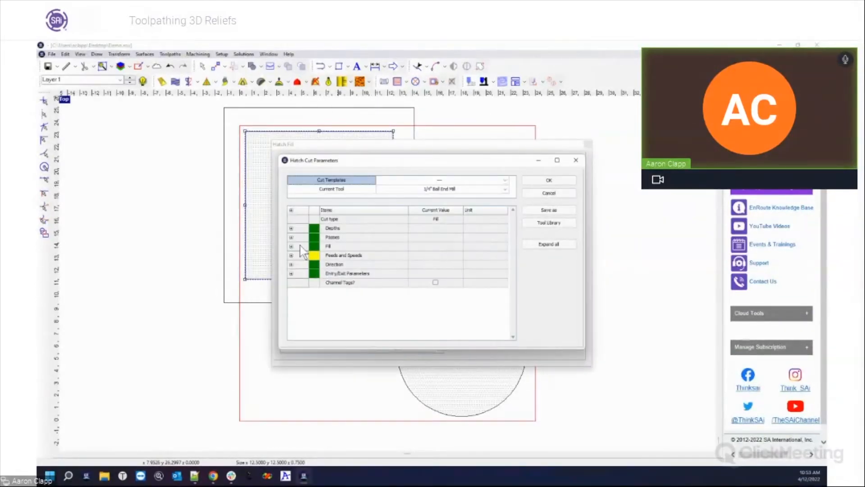
left_click(399, 252)
type("50")
key("Tab")
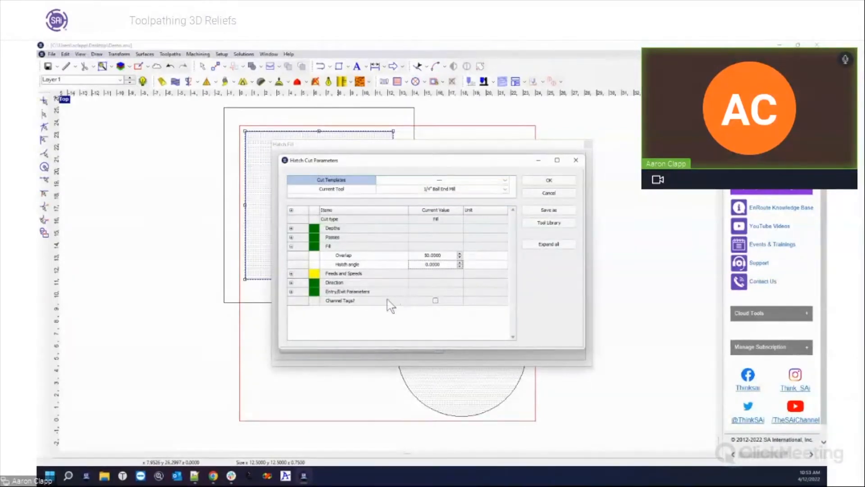
left_click(291, 237)
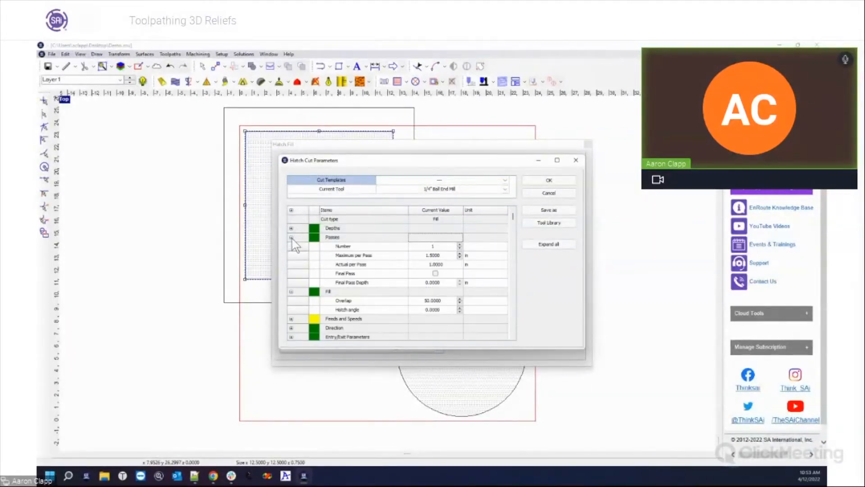
left_click(291, 228)
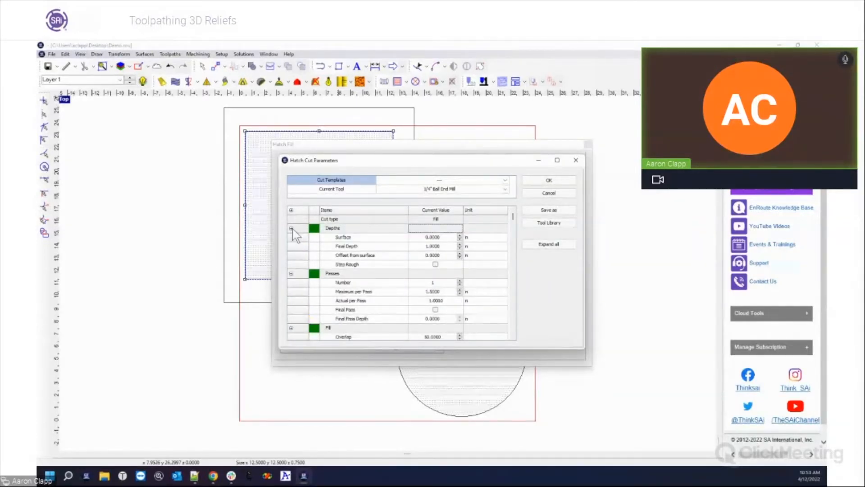
left_click(549, 180)
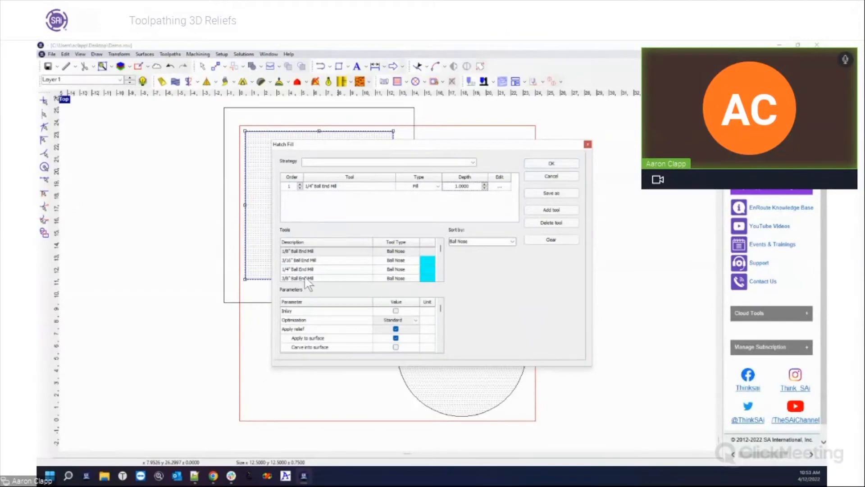
- Add a 1/8" Ball End Mill as the second tool and try Step Rough on the 1/4" Ball End Mill
double_click(300, 251)
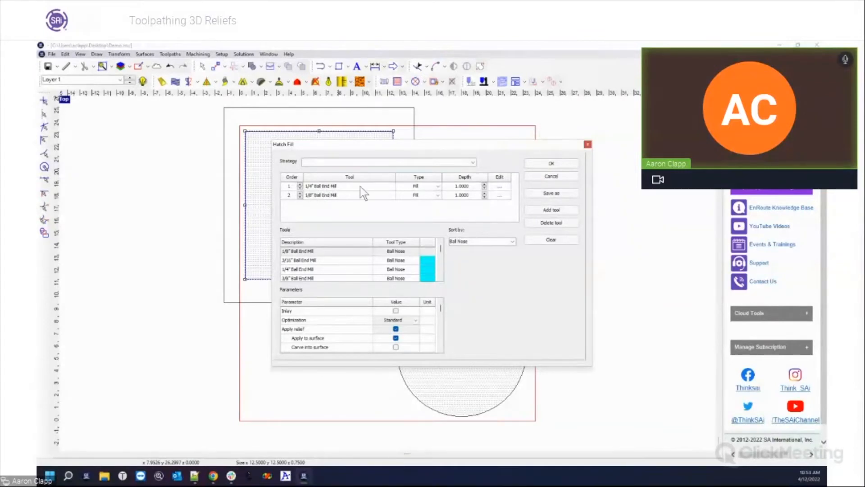
left_click(498, 187)
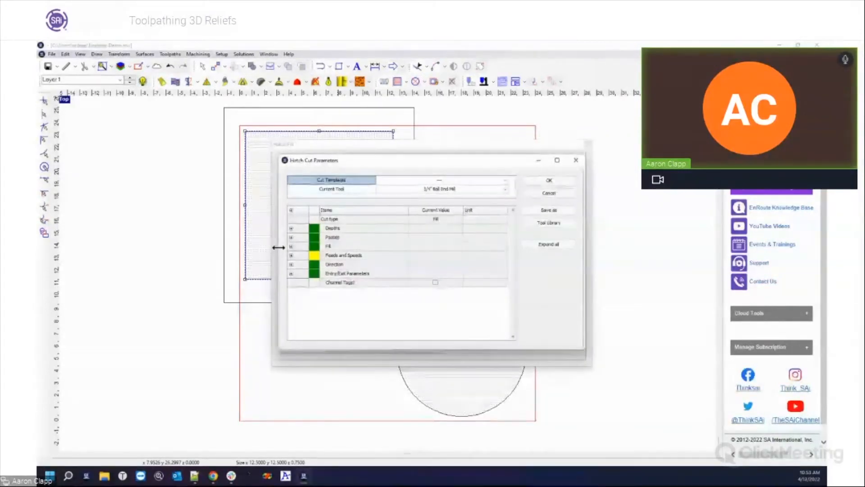
left_click(291, 229)
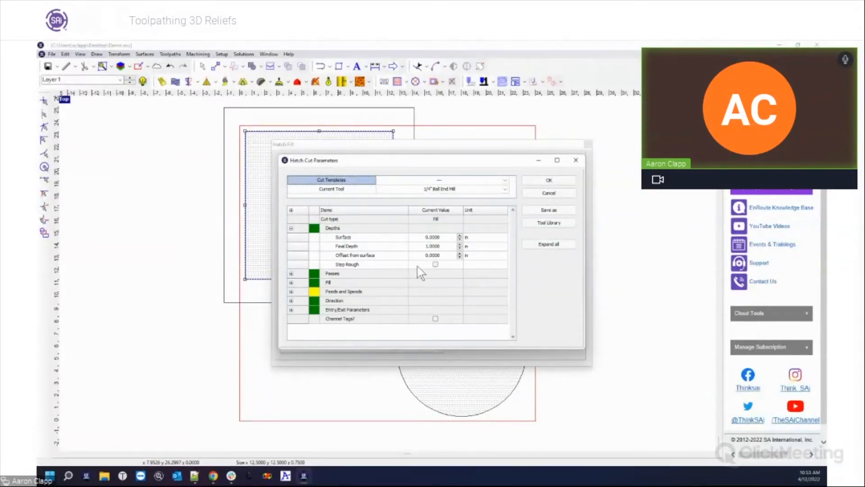
left_click(435, 265)
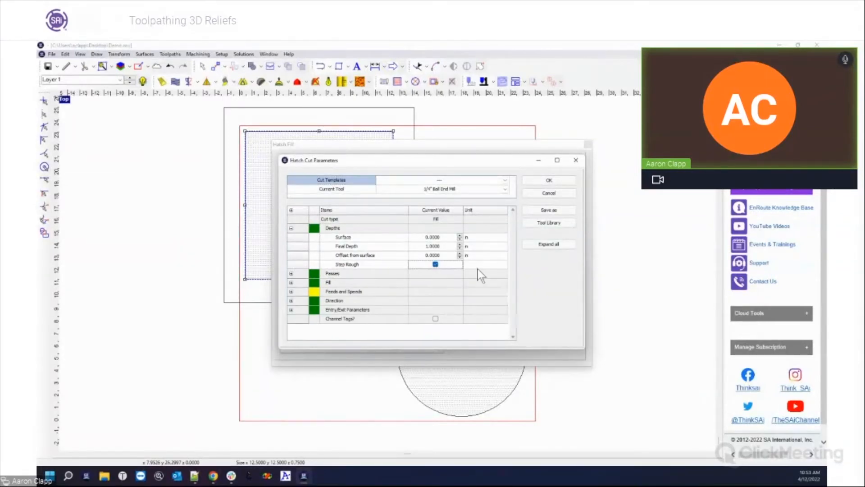
left_click(441, 255)
left_click(548, 192)
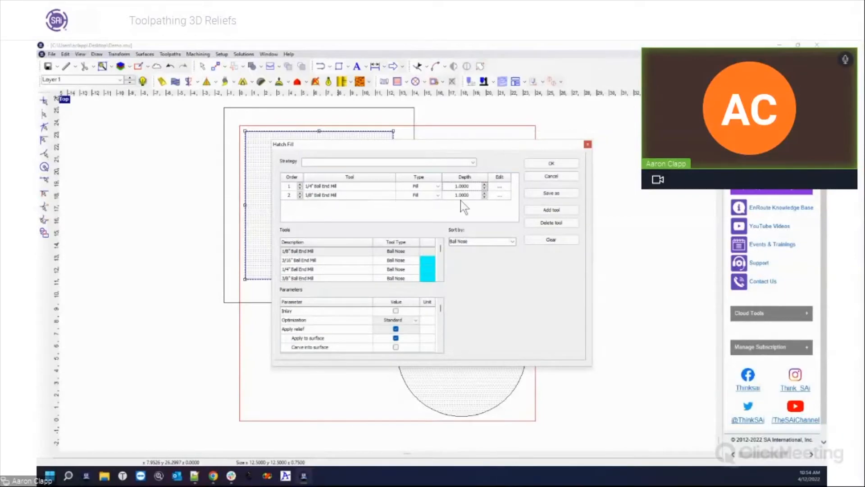
- Clear the Hatch Fill's tool list, filter the tools to End Mill and add the 1/2" end mill
left_click(550, 243)
left_click(512, 242)
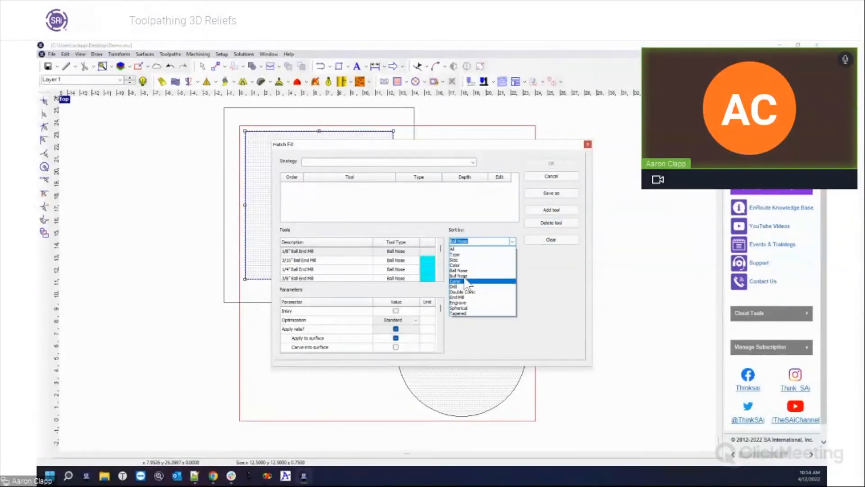
left_click(466, 297)
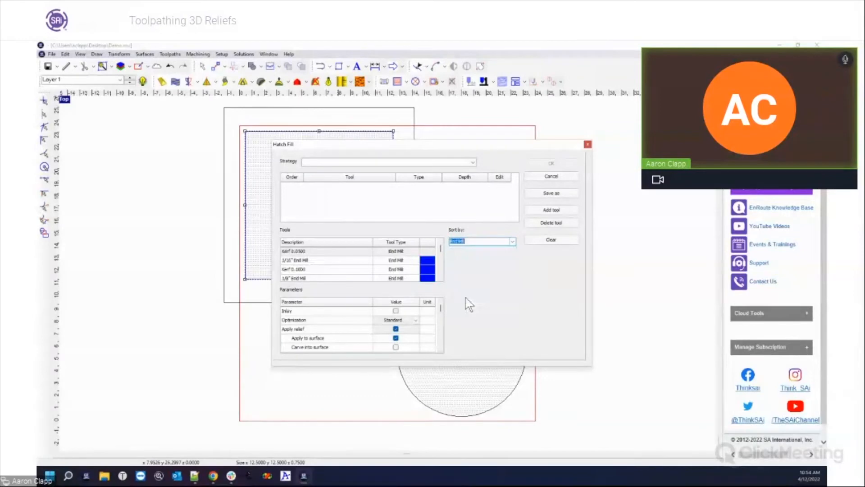
double_click(441, 278)
left_click(440, 278)
left_click(441, 278)
double_click(303, 279)
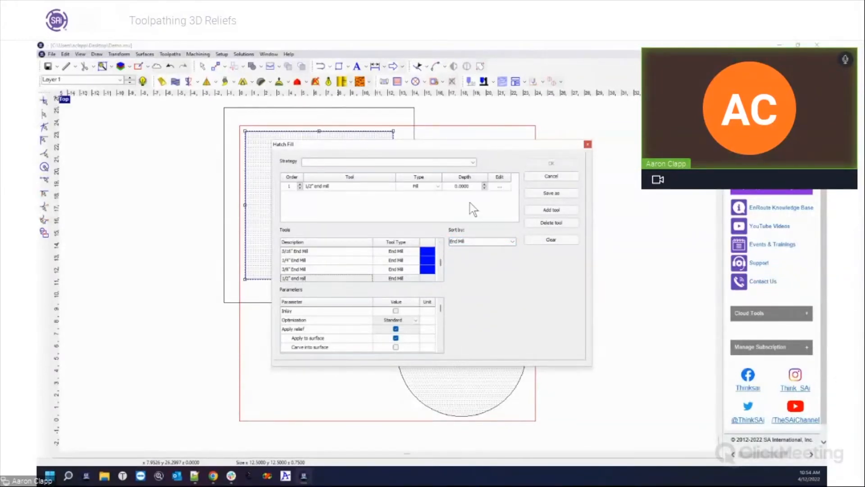
- Set the 1/2" end mill's depth to 1.0 and add the 1/8" End Mill as the second tool
left_click(474, 186)
double_click(474, 187)
type("10")
key("Return")
type("1")
key("Return")
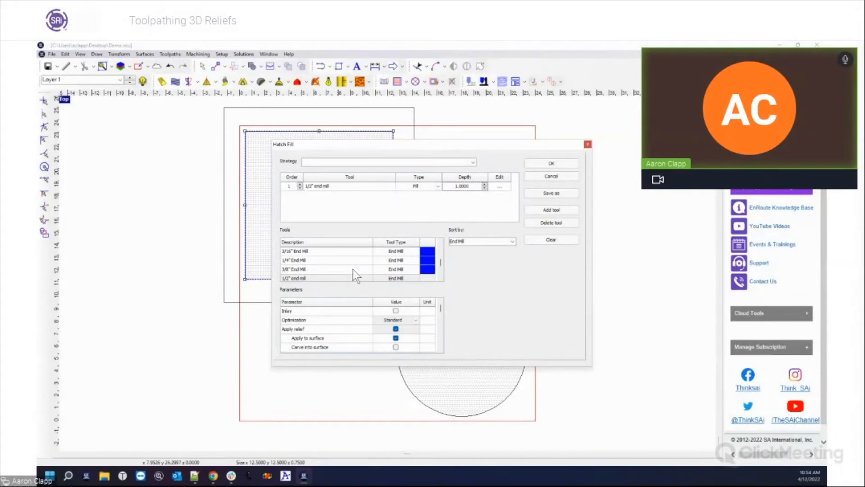
scroll(439, 260, "up", 5)
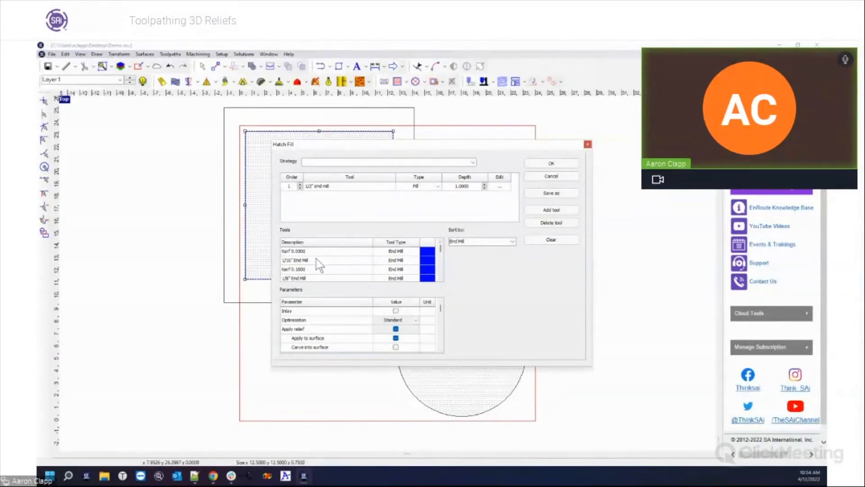
double_click(311, 276)
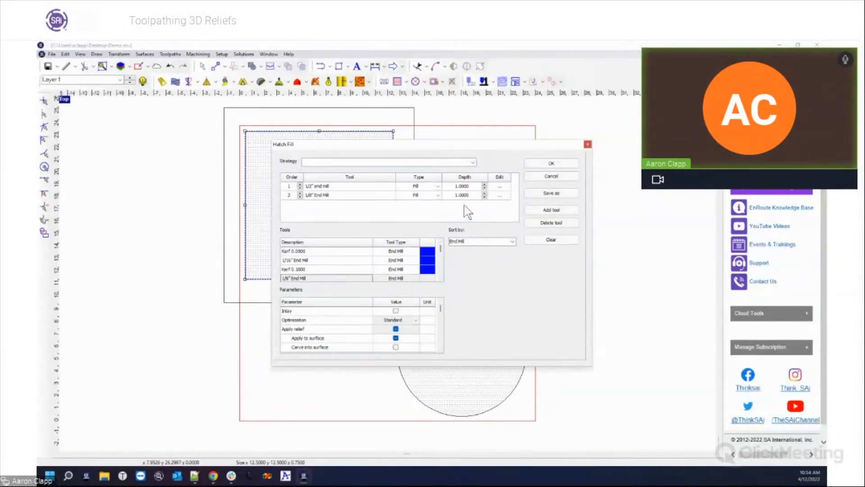
- Enable Step Rough for the 1/2" end mill and enter its offset from surface
left_click(500, 187)
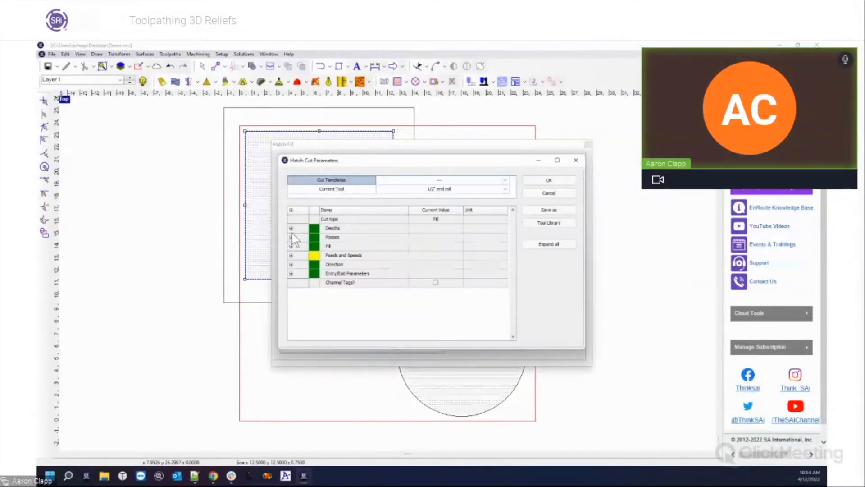
left_click(291, 227)
left_click(435, 264)
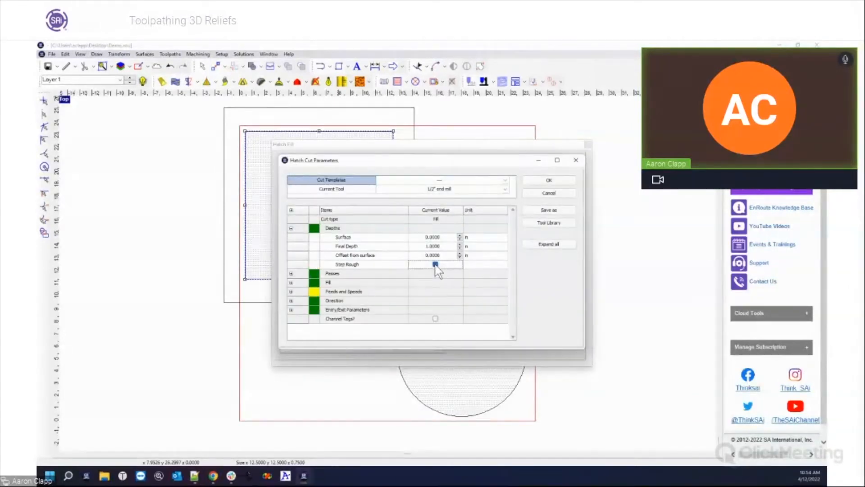
left_click(441, 255)
key("Return")
left_click(548, 180)
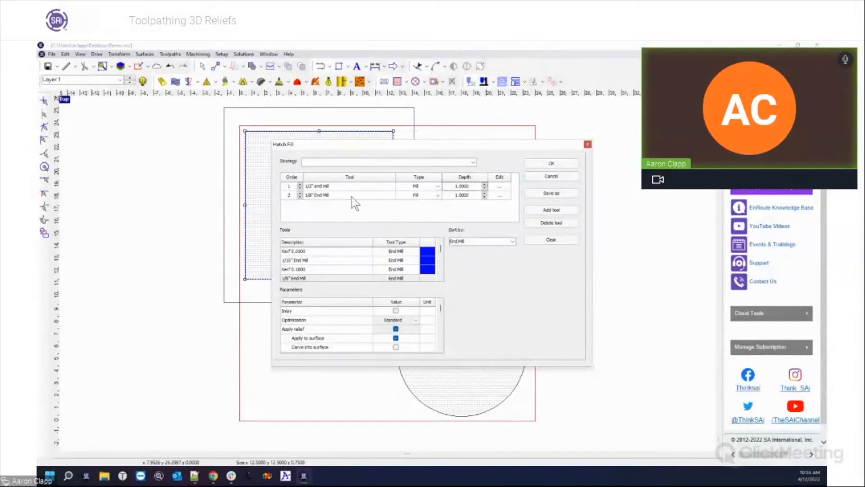
- Set the 1/2" end mill's roughing to six passes and generate the two-tool hatch fill on the square relief
left_click(497, 186)
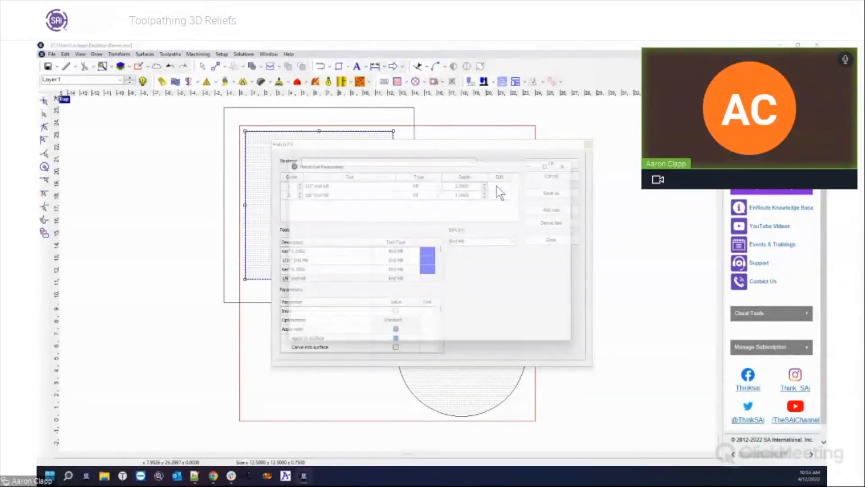
left_click(291, 237)
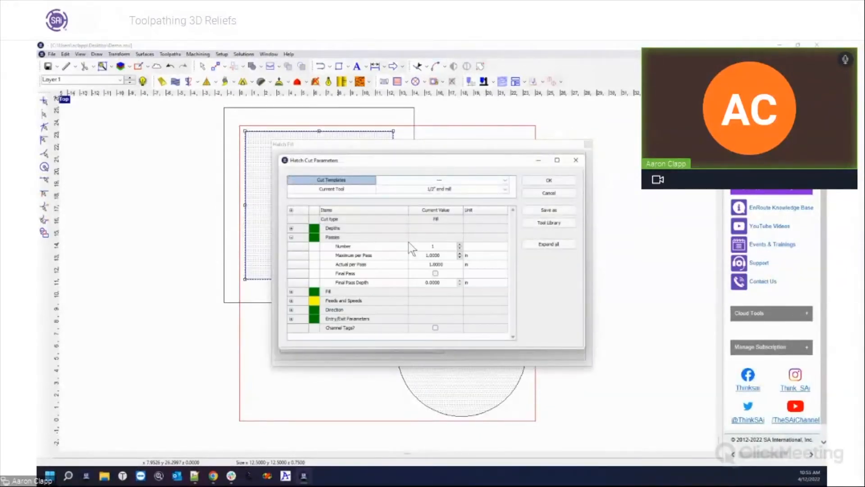
left_click(460, 244)
left_click(460, 244)
left_click(460, 244)
left_click(460, 244)
left_click(460, 244)
left_click(561, 181)
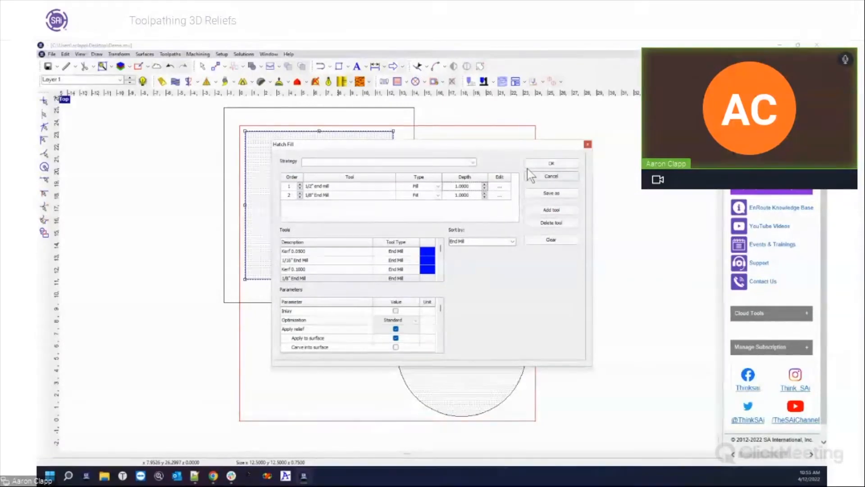
left_click(551, 163)
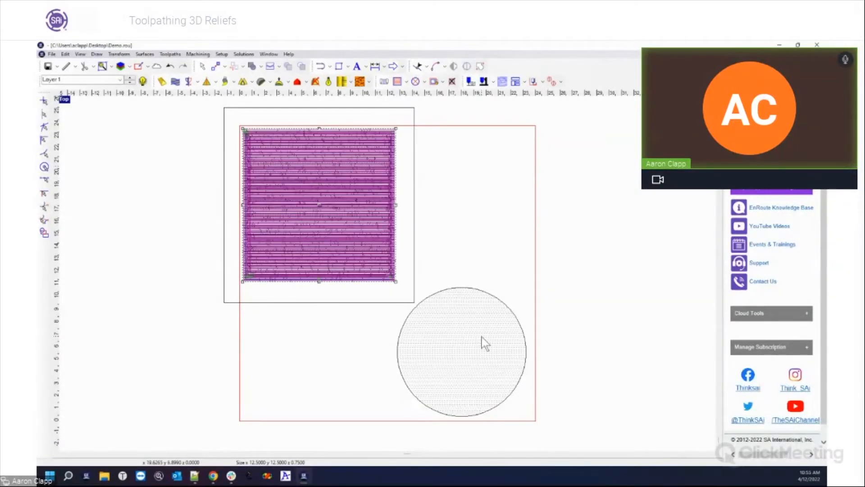
- Examine the stepped roughing layers and the finishing path along the square relief's slope in the Front view
double_click(64, 100)
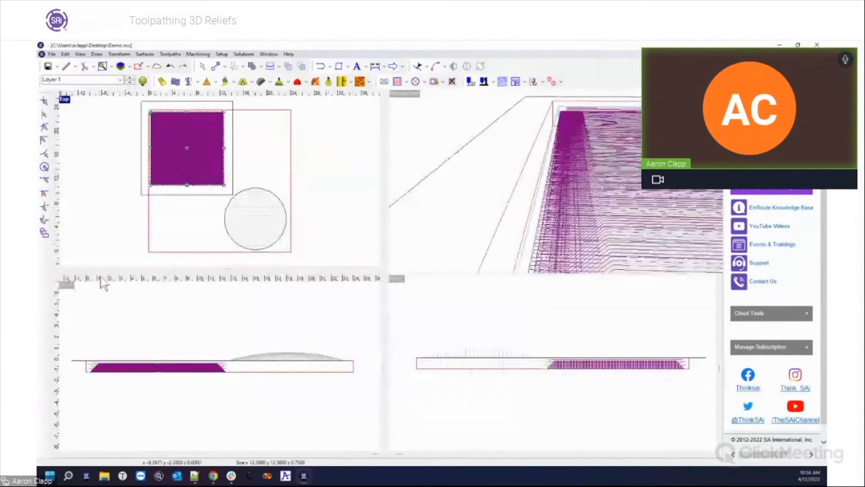
left_click(109, 399)
scroll(71, 381, "up", 5)
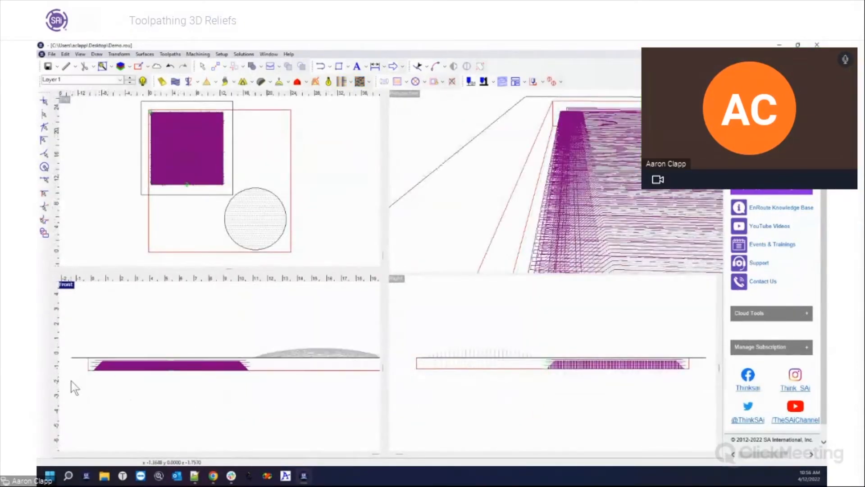
scroll(116, 353, "up", 4)
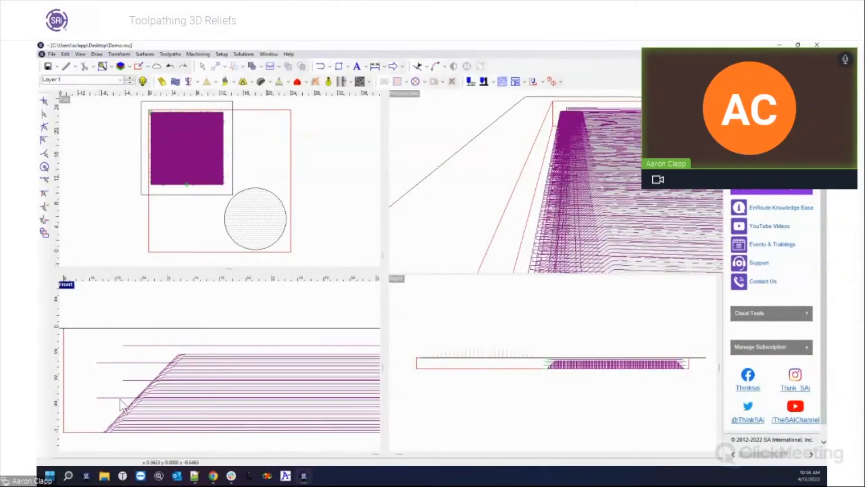
scroll(91, 354, "down", 2)
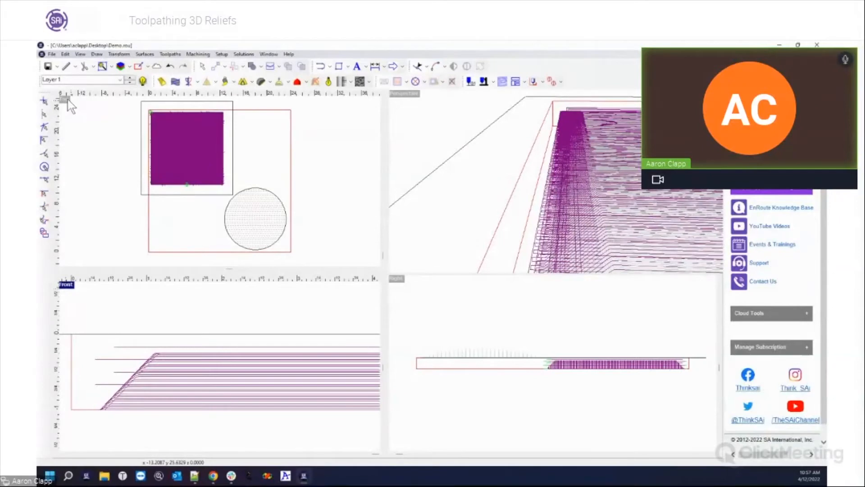
- Delete the outer rectangle surrounding the square relief in the full-size Top view
left_click(135, 121)
scroll(177, 158, "down", 2)
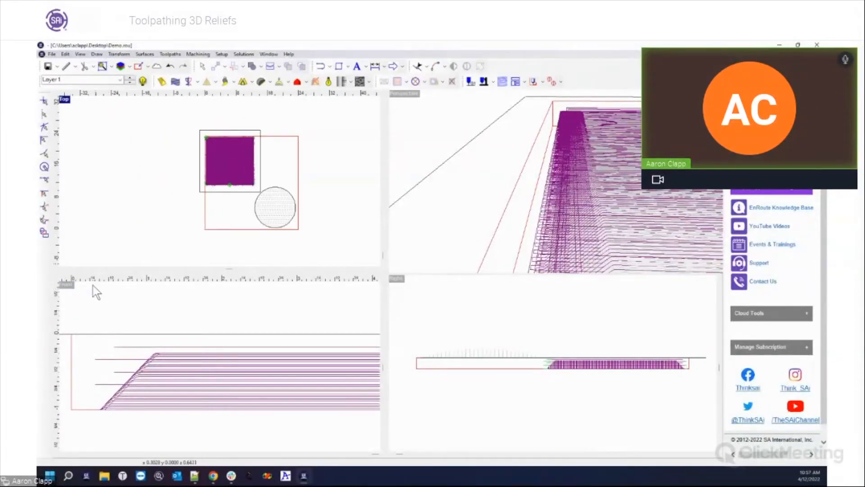
double_click(64, 99)
left_click(417, 168)
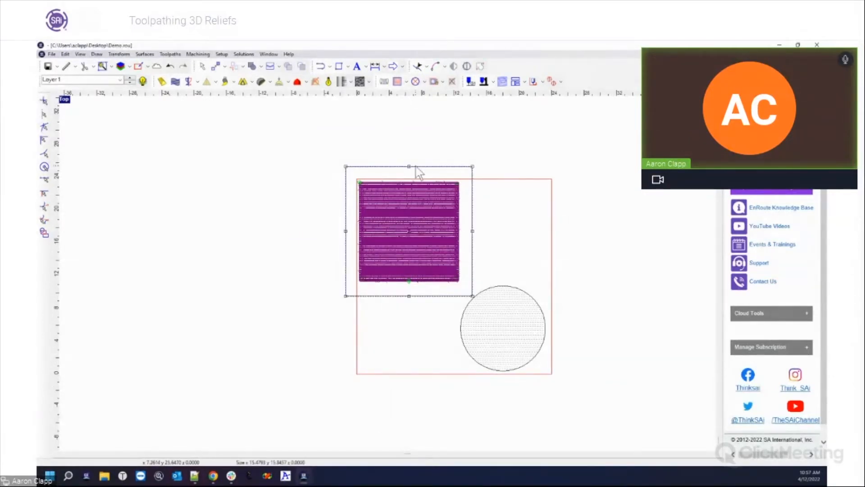
left_click(399, 179)
left_click(394, 183)
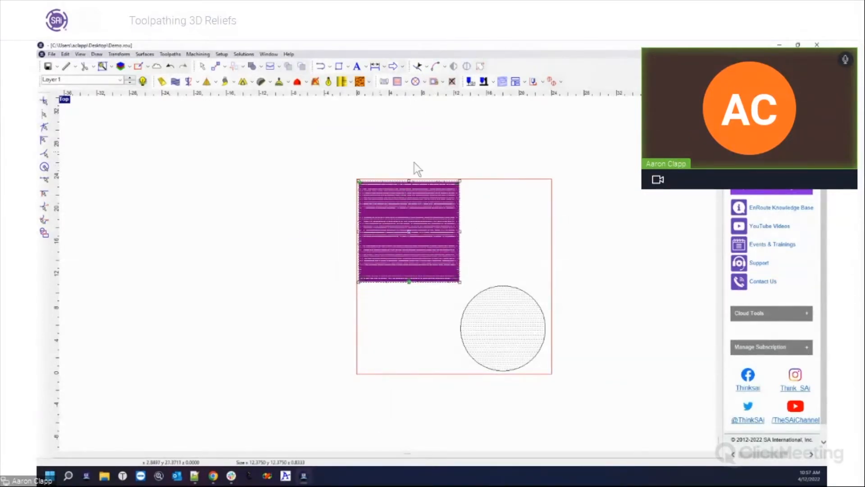
- Move the round relief off the plate and delete the toolpaths from the square relief
left_click(513, 287)
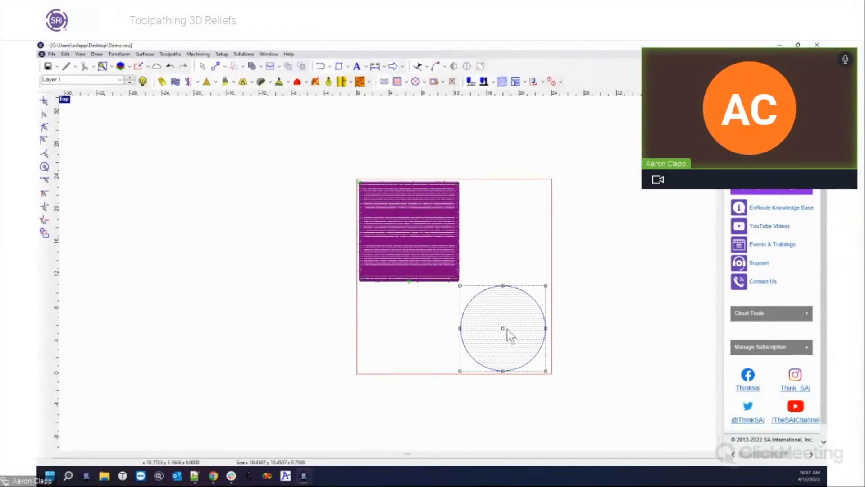
left_click_drag(505, 331, 621, 220)
left_click(519, 274)
left_click_drag(334, 161, 487, 306)
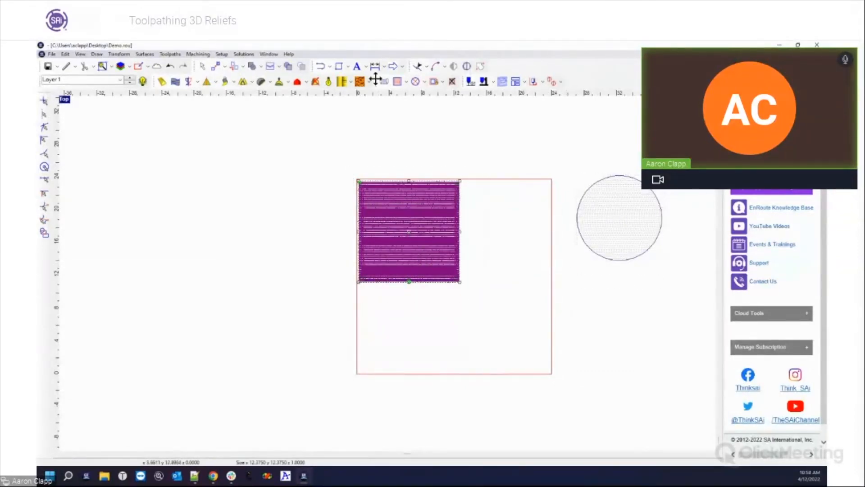
left_click(452, 81)
- Move the square relief near the middle of the plate and delete the round relief
left_click_drag(409, 236, 463, 288)
left_click_drag(564, 155, 672, 274)
key("Delete")
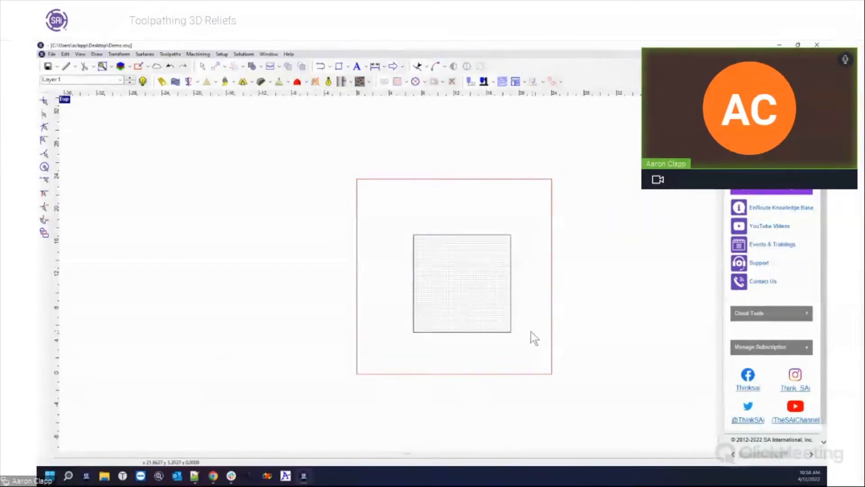
- Select the square relief and return to the four-view layout
left_click(462, 237)
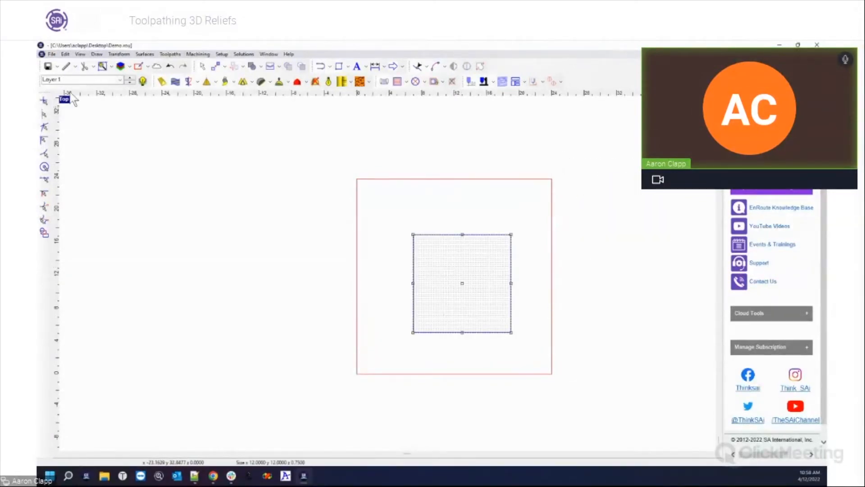
left_click(64, 99)
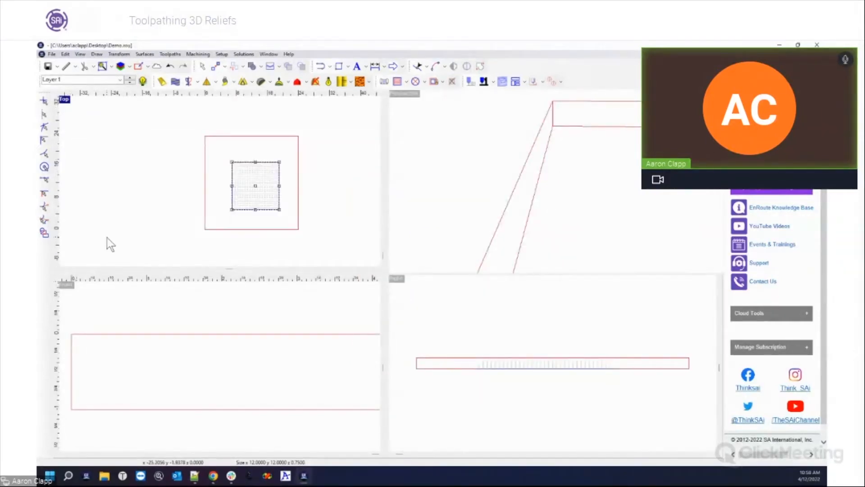
- Set the plate thickness to 0.75 in
left_click(67, 285)
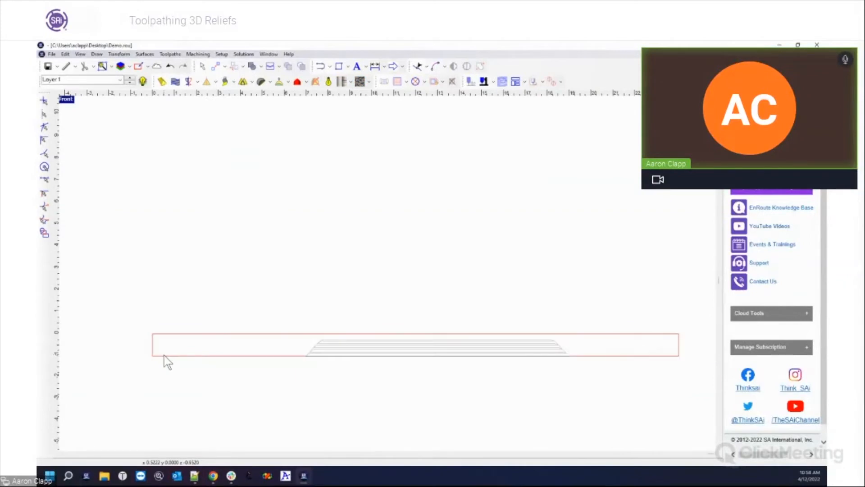
scroll(569, 348, "up", 2)
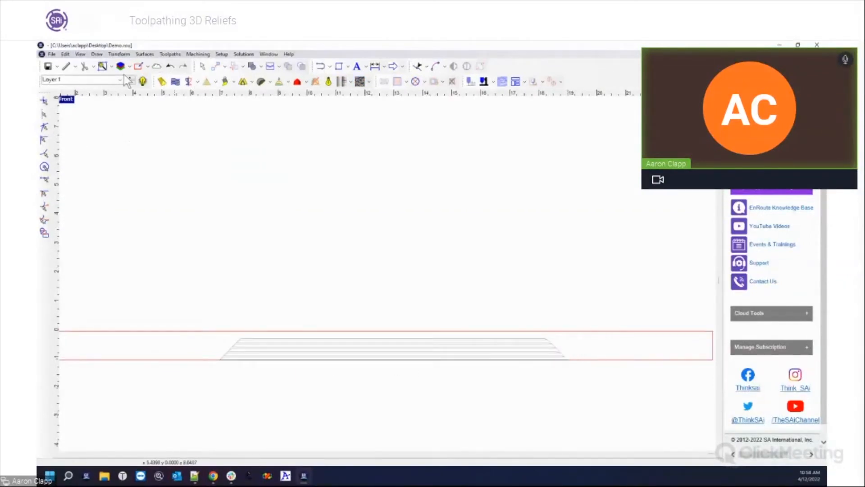
left_click(139, 68)
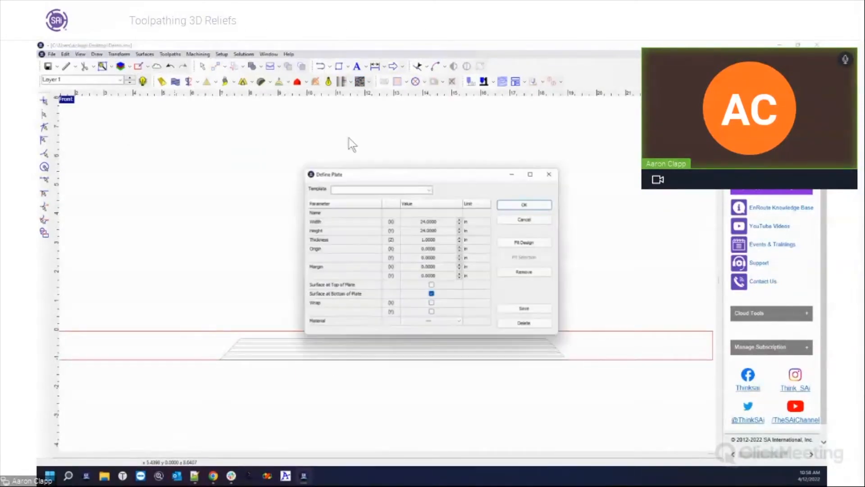
left_click(442, 237)
type(".75")
key("Tab")
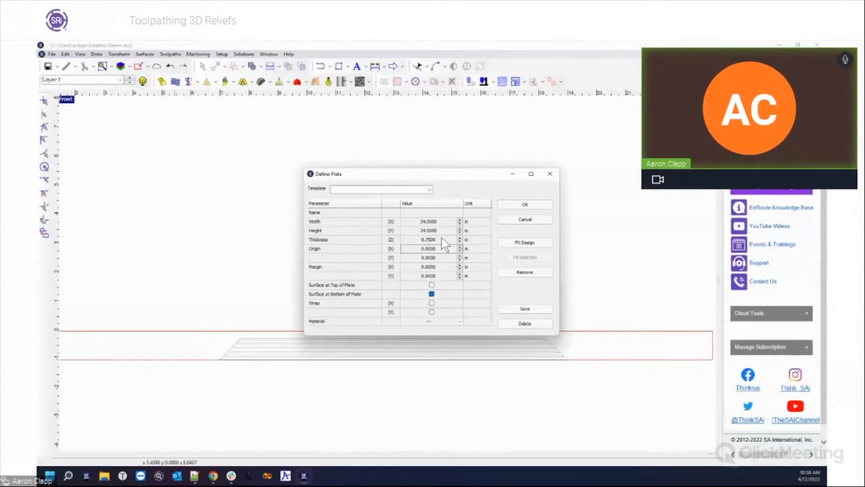
left_click(526, 203)
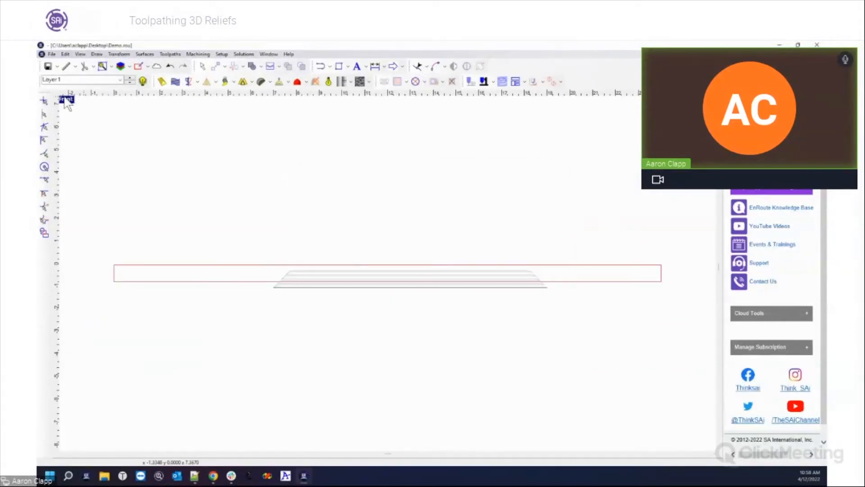
- Align all reliefs to the bottom of the plate
left_click(66, 100)
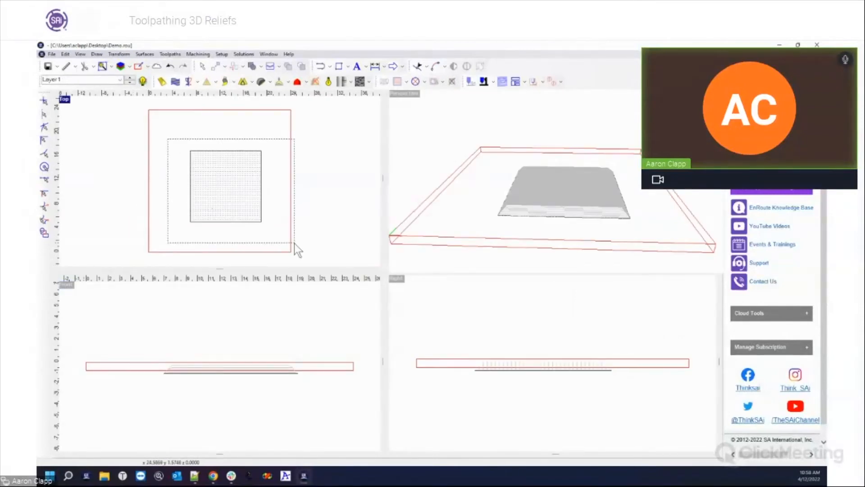
left_click_drag(167, 139, 294, 243)
left_click(143, 55)
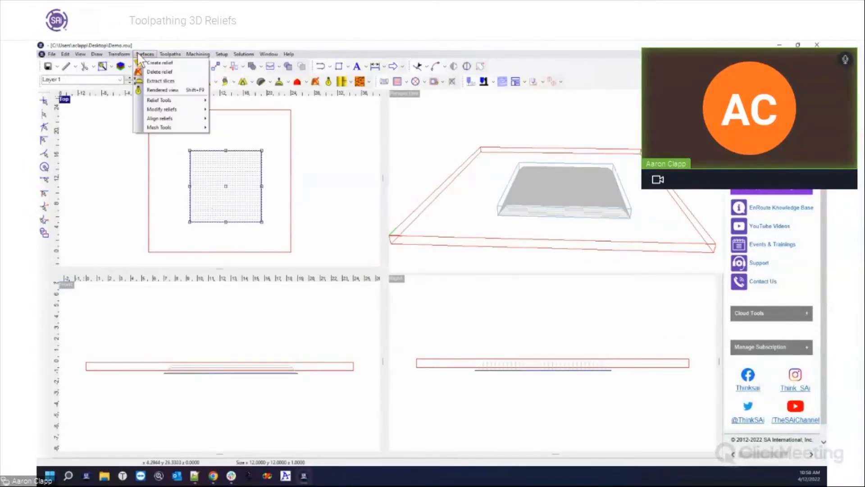
mouse_move(173, 119)
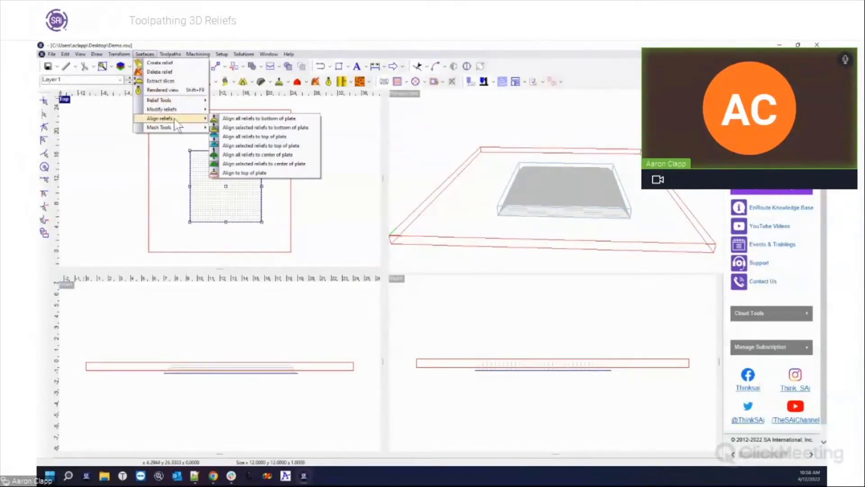
left_click(229, 120)
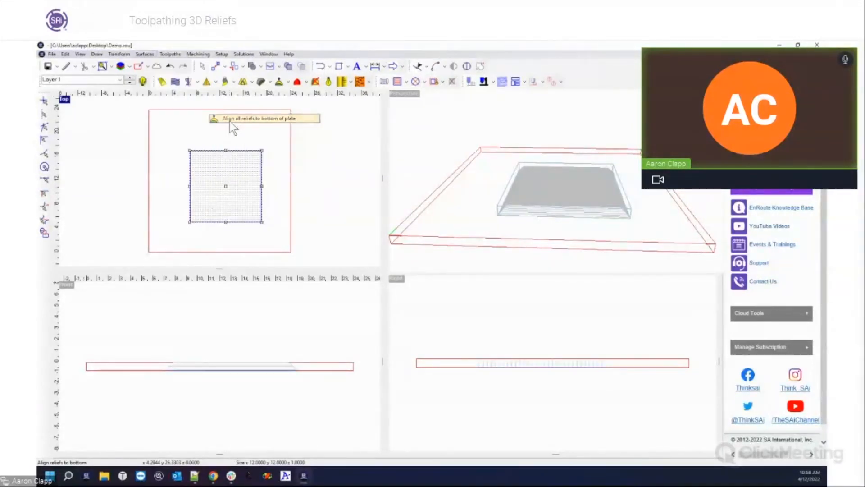
left_click(215, 397)
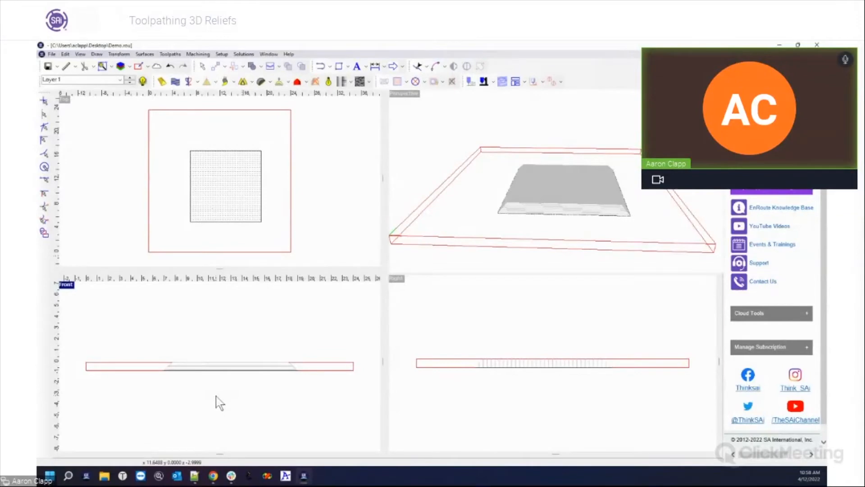
- Turn on rendered view and examine the beveled relief's shape from above
left_click(328, 81)
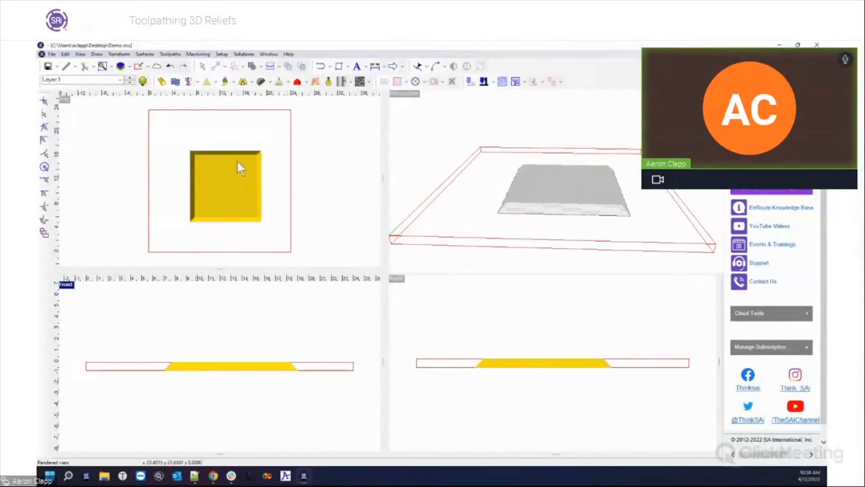
scroll(196, 181, "up", 2)
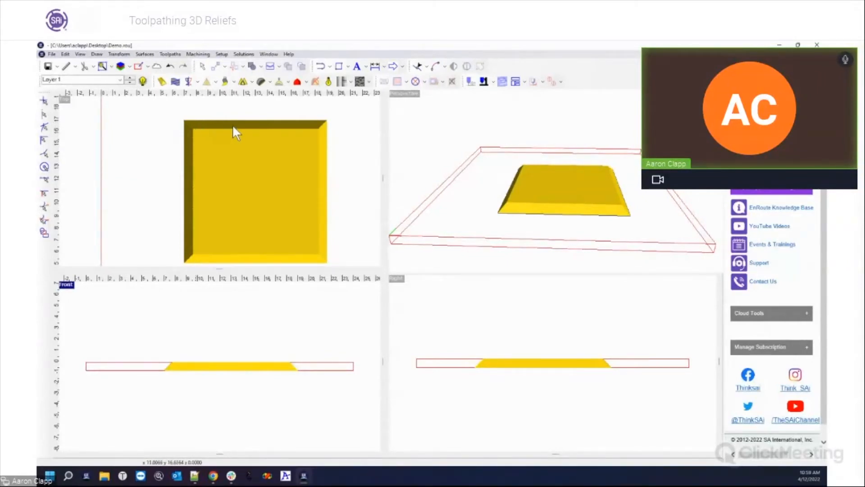
double_click(64, 107)
scroll(207, 226, "down", 2)
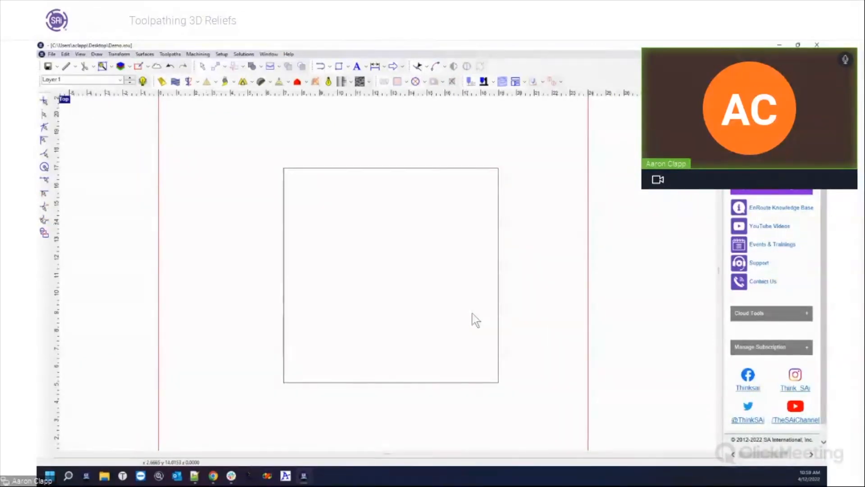
scroll(437, 268, "down", 2)
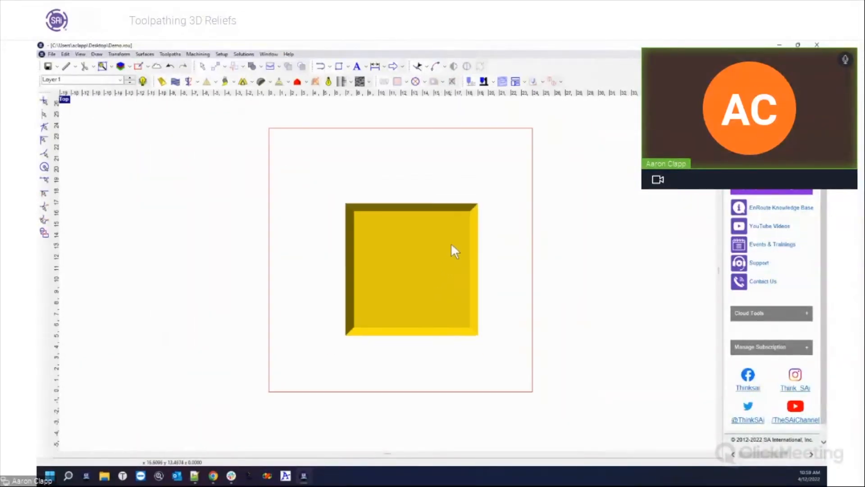
scroll(451, 245, "down", 2)
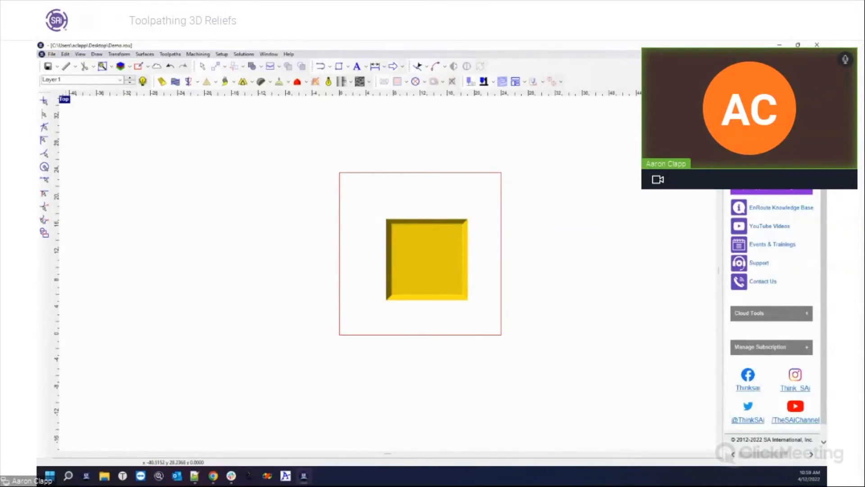
- Close the current file without saving and reopen Demo.rou from the Desktop
left_click(817, 54)
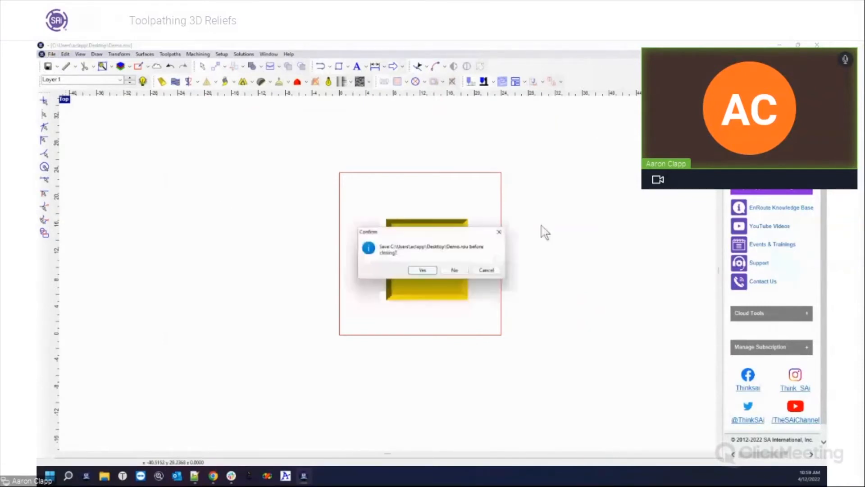
left_click(450, 270)
left_click(57, 66)
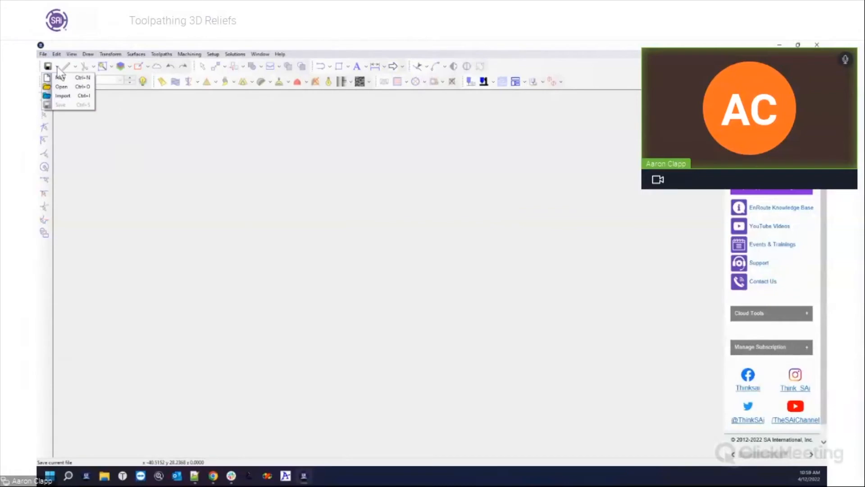
left_click(66, 86)
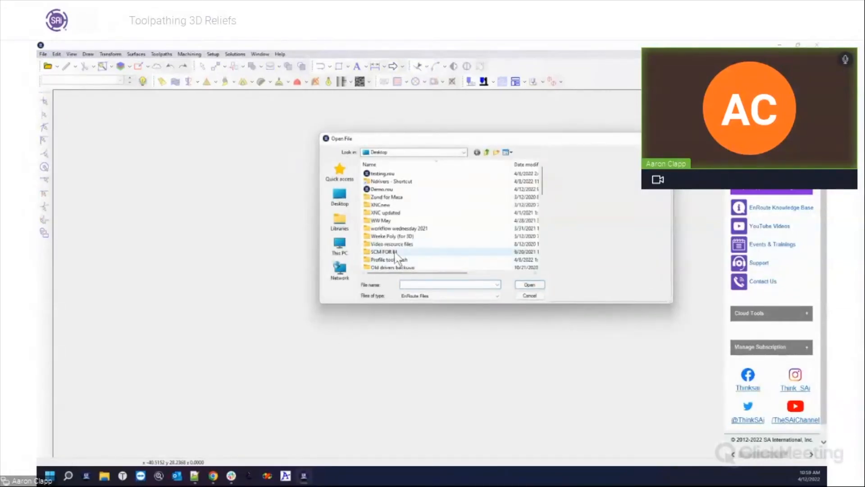
left_click(391, 189)
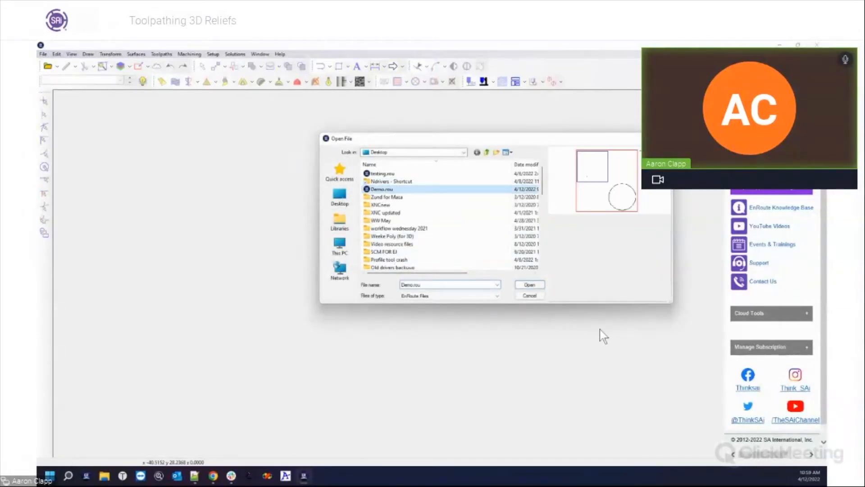
left_click(526, 284)
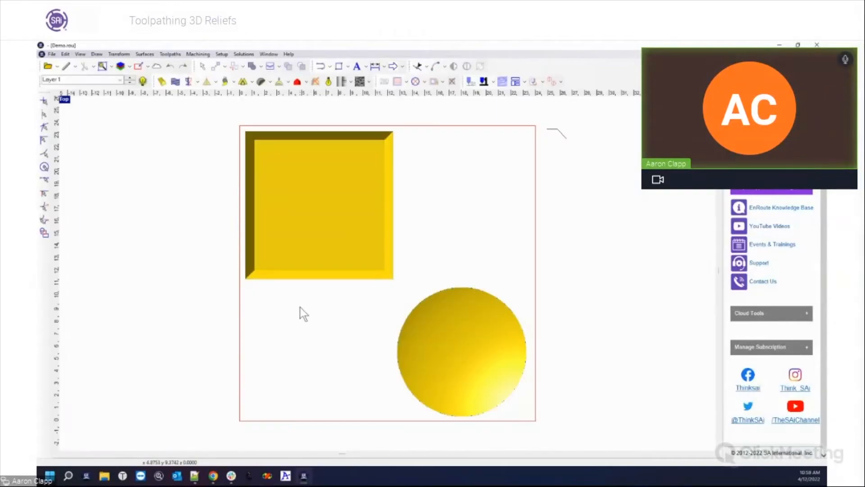
- Delete the round dome relief and move the small angled profile contour inside the plate's upper-right area
left_click(479, 296)
key("Delete")
left_click(557, 133)
left_click_drag(560, 139, 504, 148)
- Explode the small angled profile contour into separate segments and check the diagonal segment's size
left_click_drag(224, 112, 417, 309)
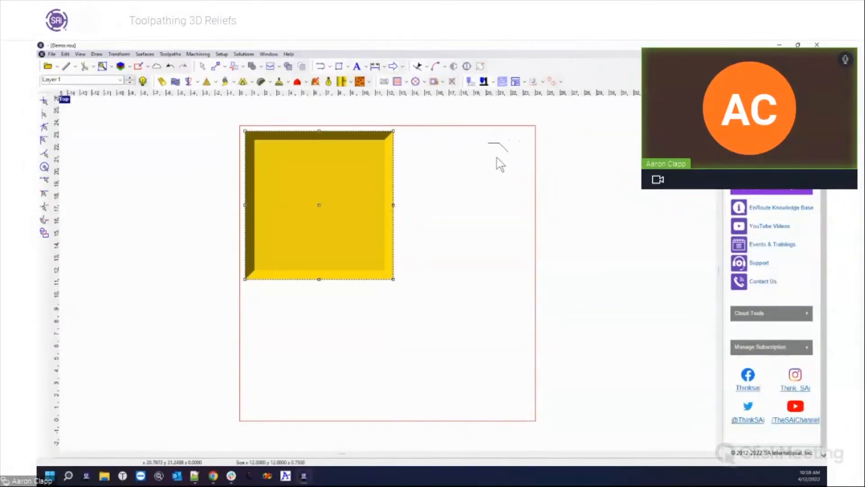
left_click_drag(477, 132, 531, 181)
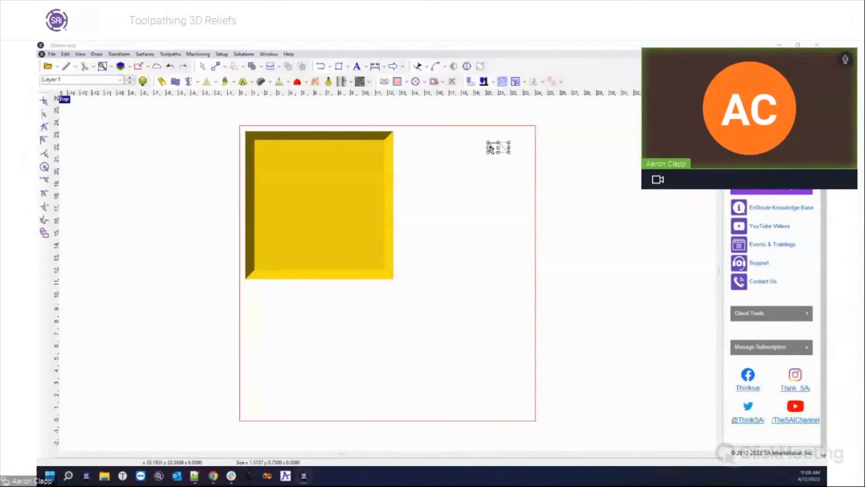
left_click(510, 181)
scroll(503, 136, "up", 3)
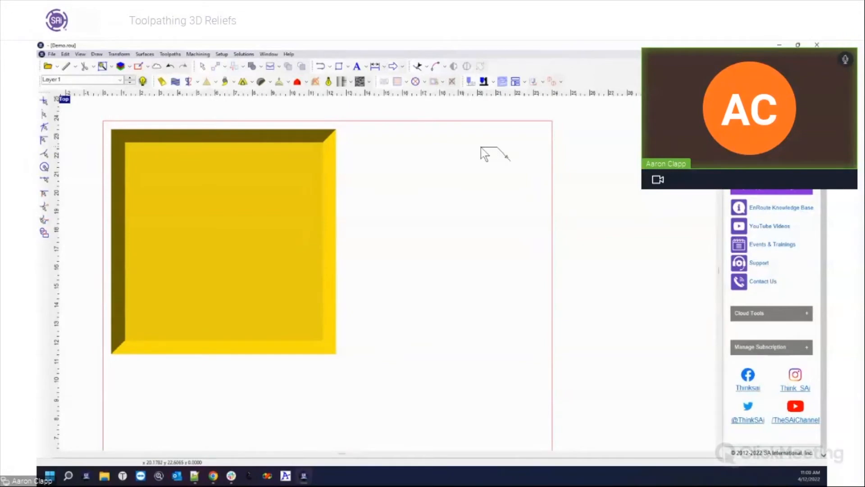
left_click(504, 150)
scroll(501, 150, "up", 2)
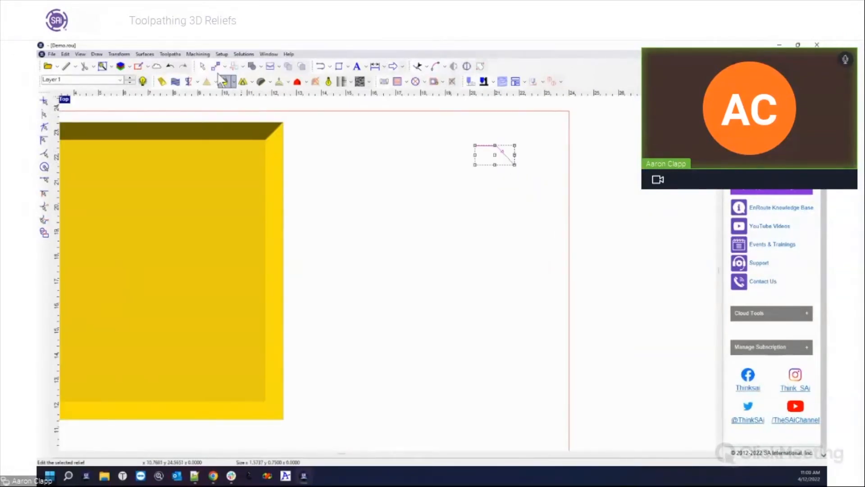
left_click(161, 54)
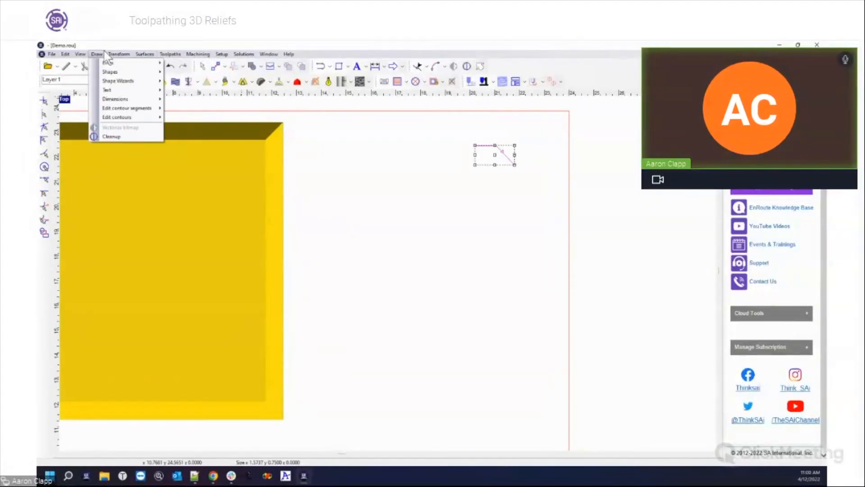
mouse_move(144, 165)
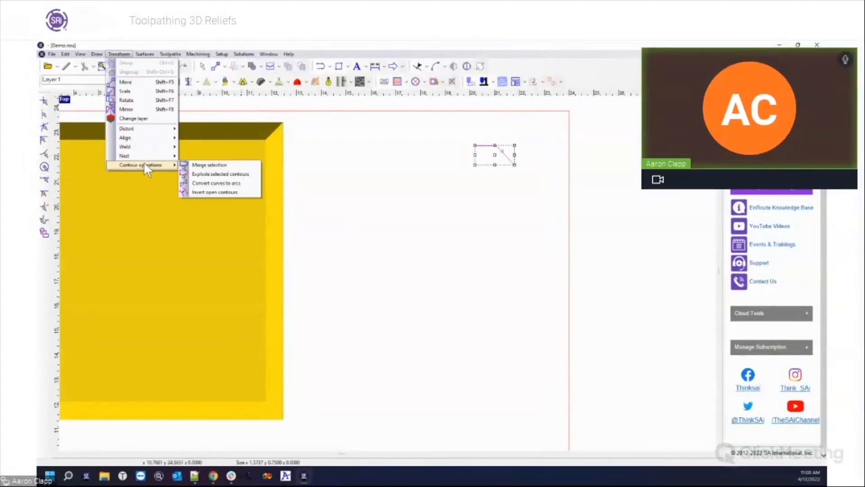
left_click(215, 174)
left_click(482, 182)
left_click(509, 158)
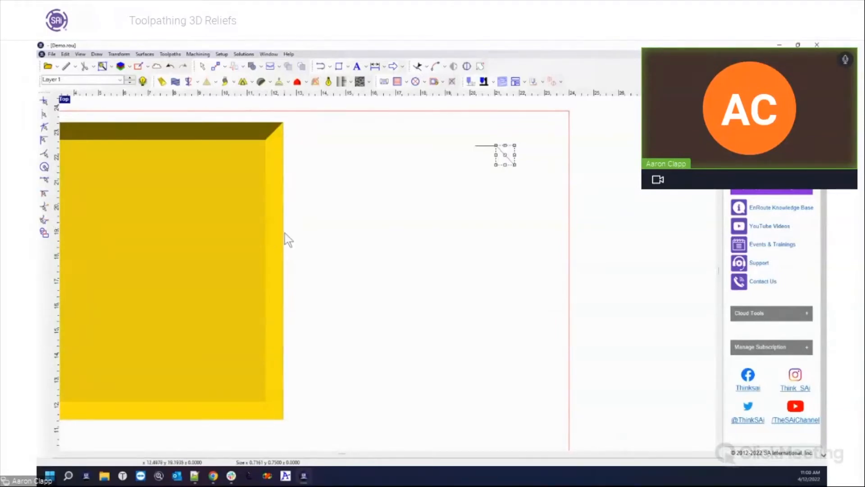
left_click(493, 260)
- Draw a small rectangle over the square relief, slightly right of its centre, and turn off rendered view
scroll(494, 260, "down", 4)
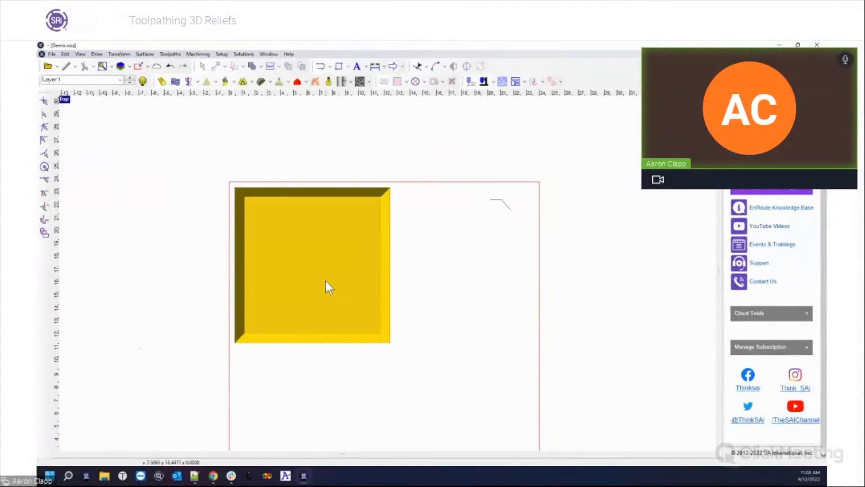
left_click_drag(401, 369, 410, 381)
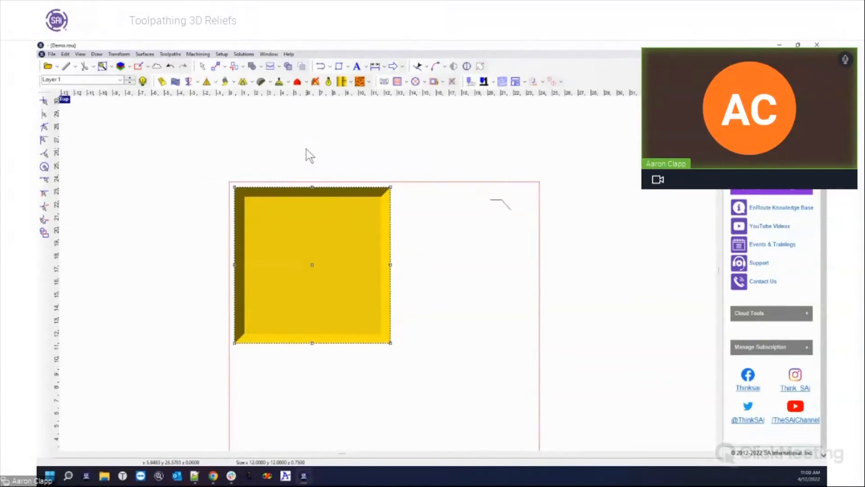
left_click(349, 68)
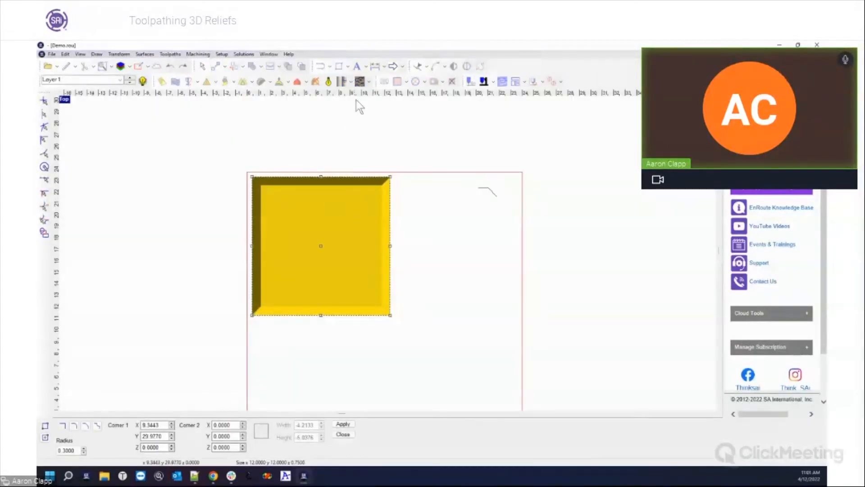
left_click_drag(315, 217, 364, 261)
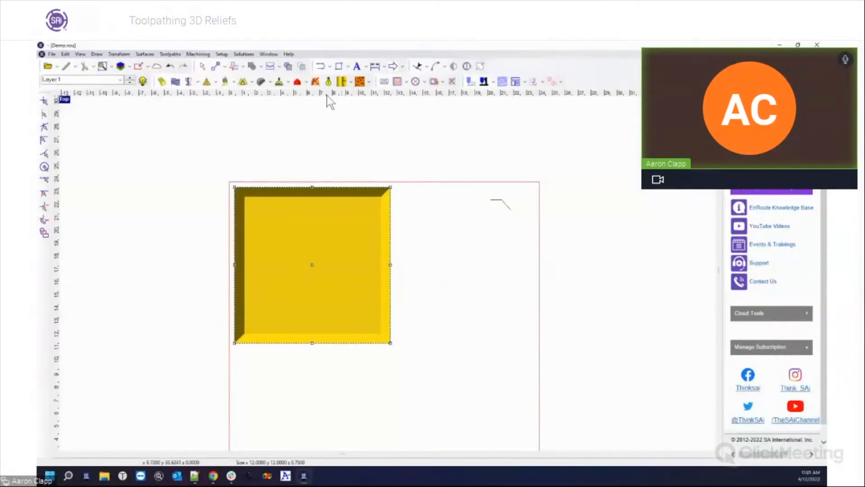
left_click(328, 81)
left_click(464, 284)
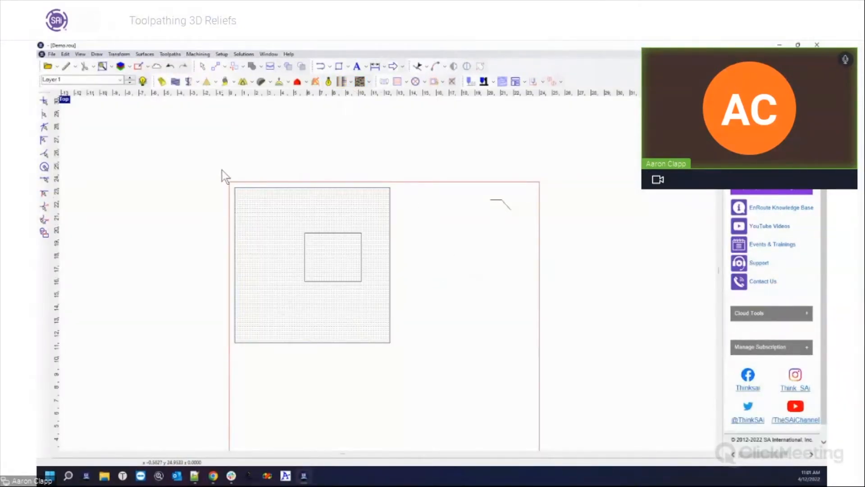
- Try a hatch fill on the square relief and the small rectangle, removing the 1/8" End Mill from its tool list
left_click_drag(222, 169, 407, 376)
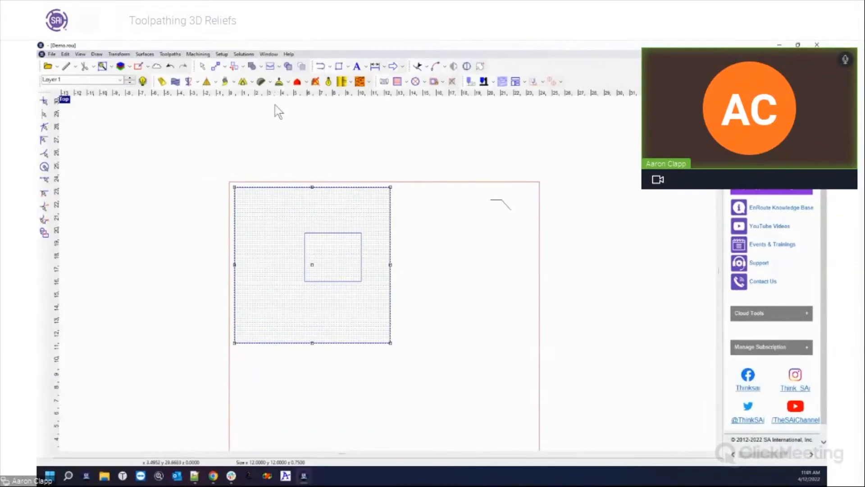
left_click(398, 82)
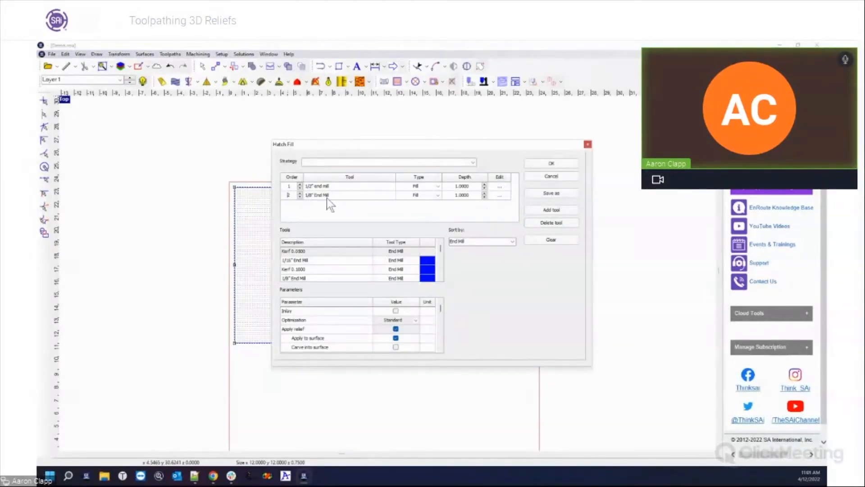
left_click(540, 222)
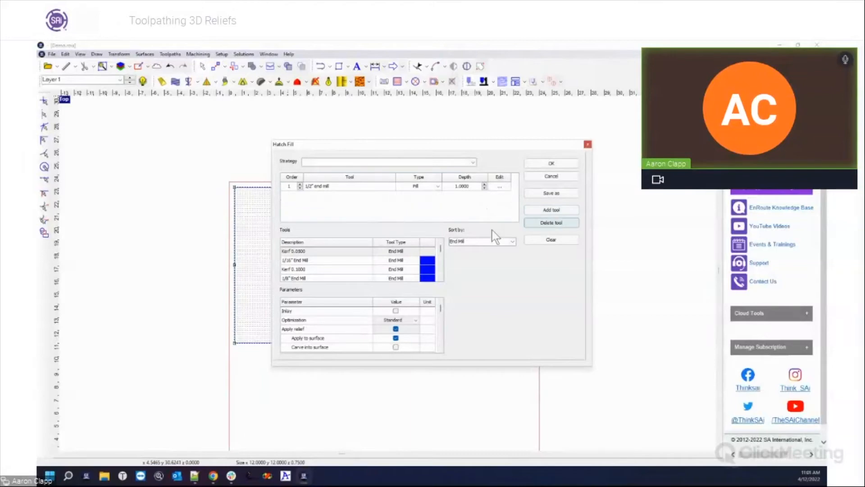
left_click(552, 163)
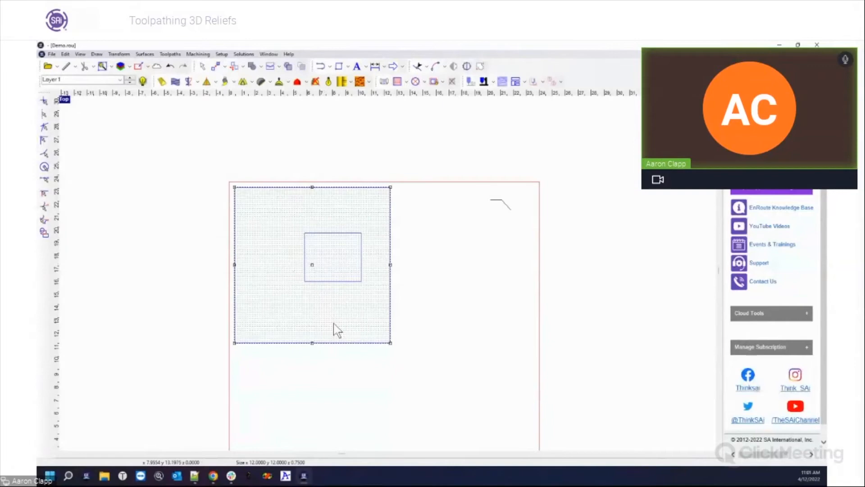
- Restart the hatch fill, replacing its tool list with a 1/4" End Mill at a depth of 0.75
left_click(398, 85)
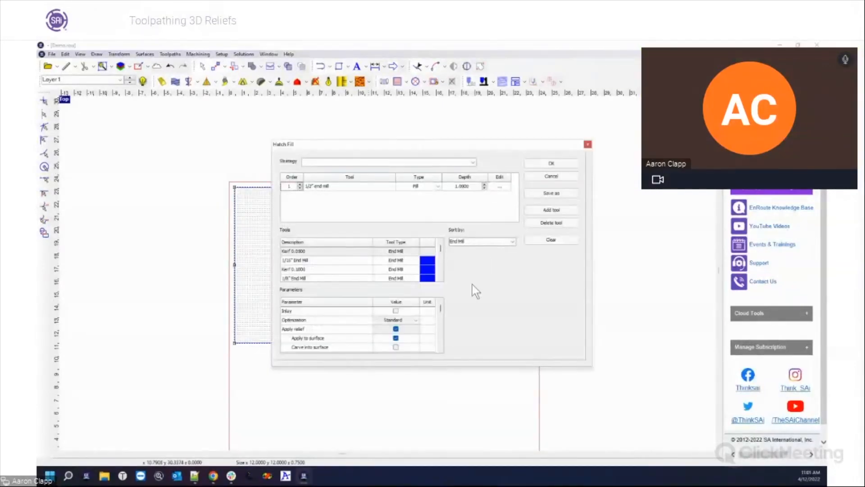
left_click(551, 240)
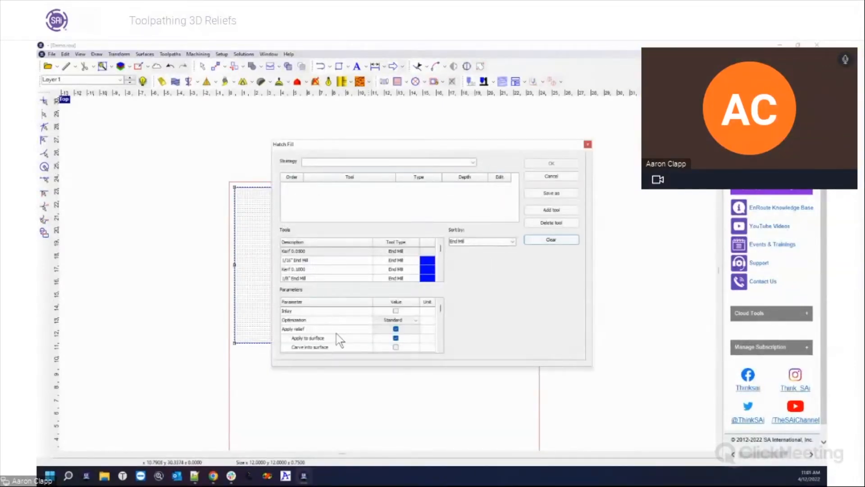
left_click_drag(439, 250, 440, 275)
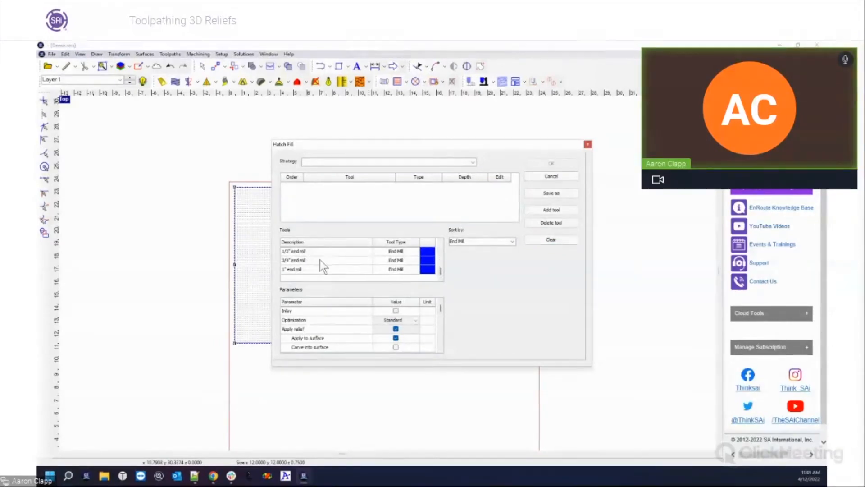
left_click(440, 242)
left_click(441, 242)
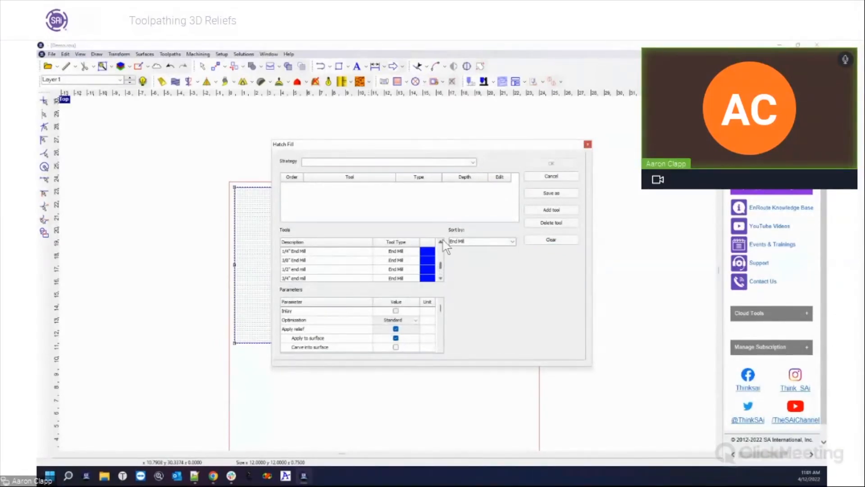
double_click(289, 252)
left_click(473, 187)
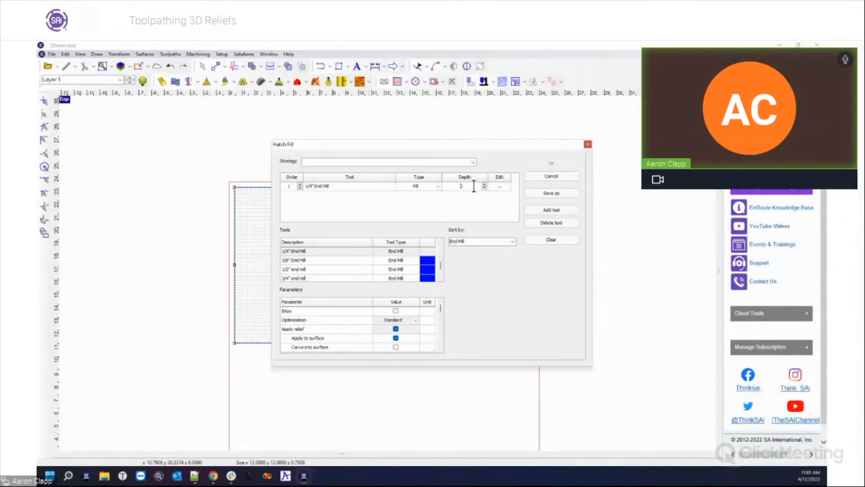
type(".75")
key("Return")
- Review the passes and depths of the 1/4" End Mill cut and generate the hatch fill toolpath
left_click(498, 187)
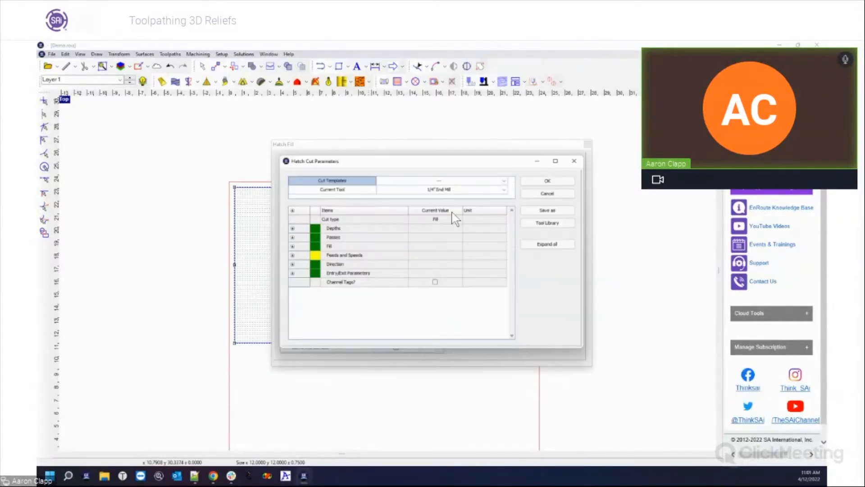
left_click(291, 237)
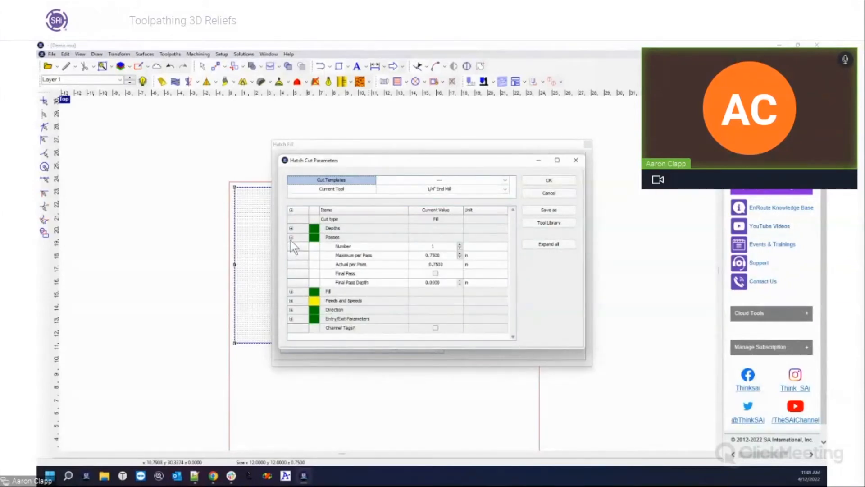
left_click(291, 237)
left_click(291, 228)
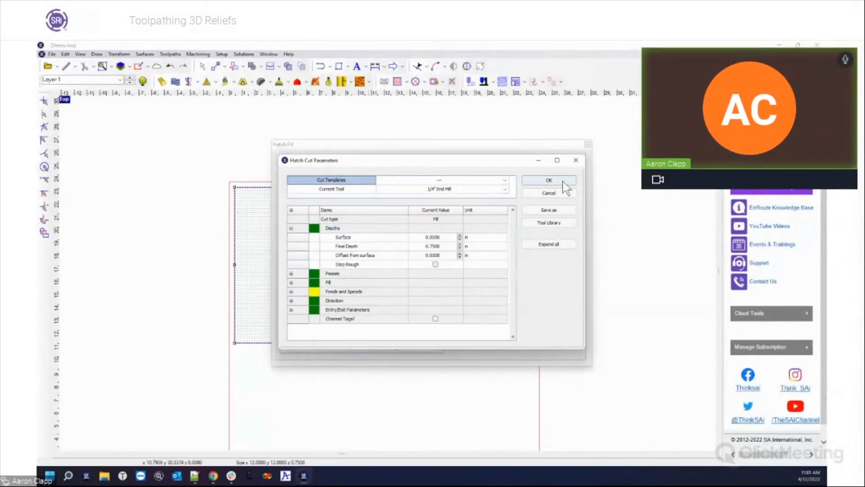
left_click(548, 180)
left_click(551, 164)
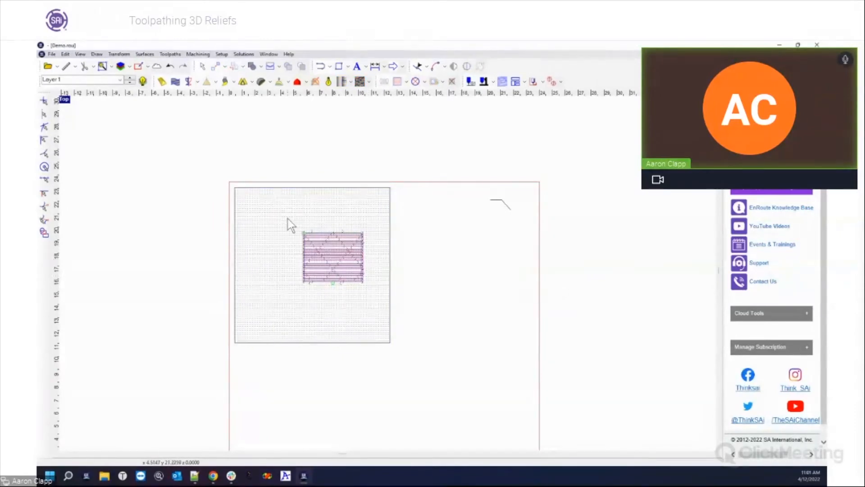
- Delete the small rectangle on the square relief together with its hatch fill toolpath
scroll(298, 234, "up", 4)
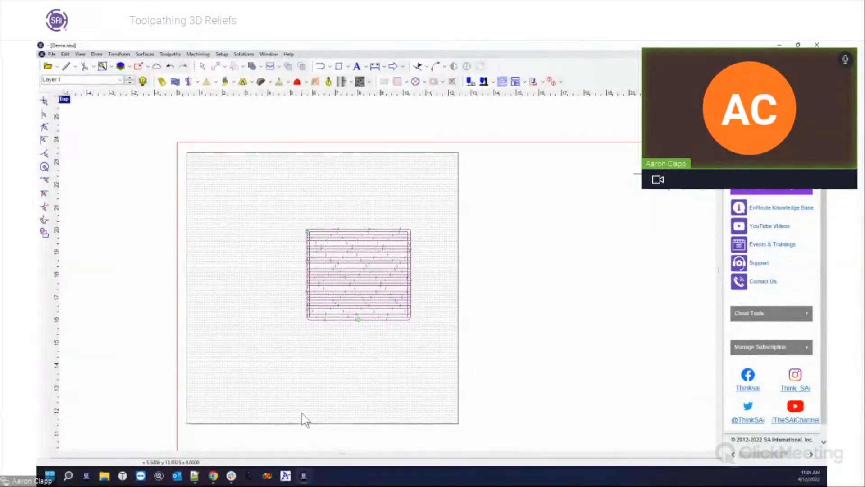
left_click_drag(285, 207, 455, 343)
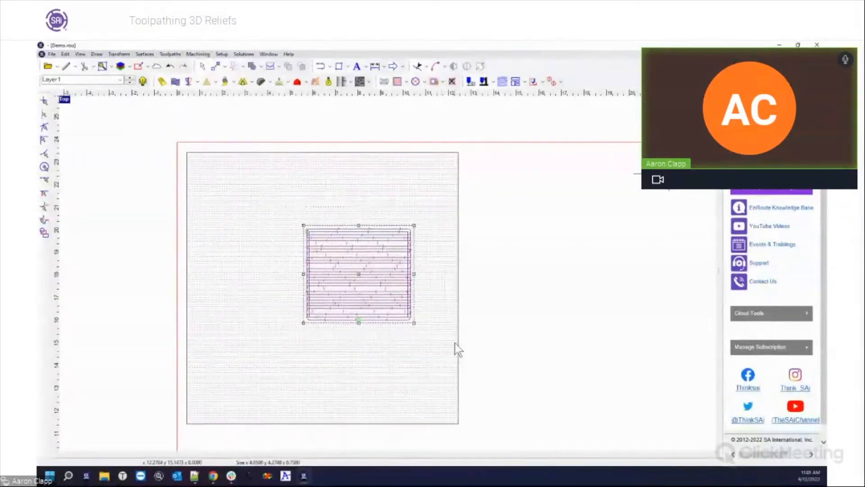
key("Delete")
- Offset the square relief's outline outward by 0.125 with one copy
left_click(459, 312)
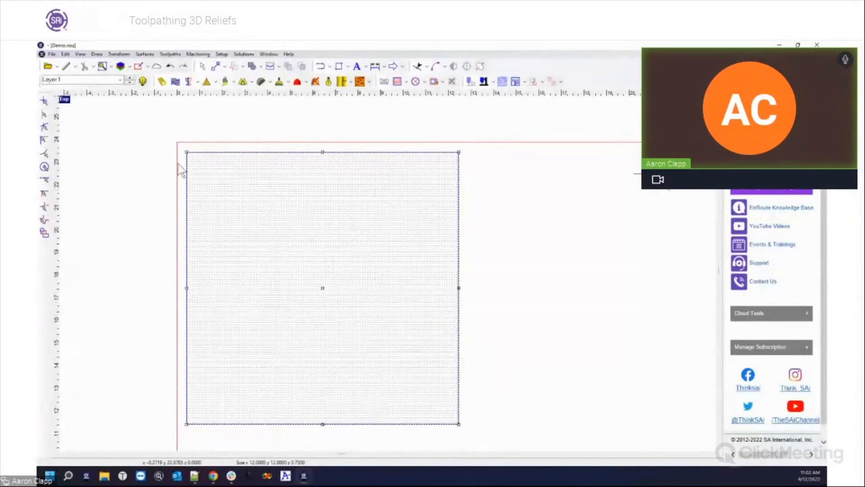
left_click(101, 54)
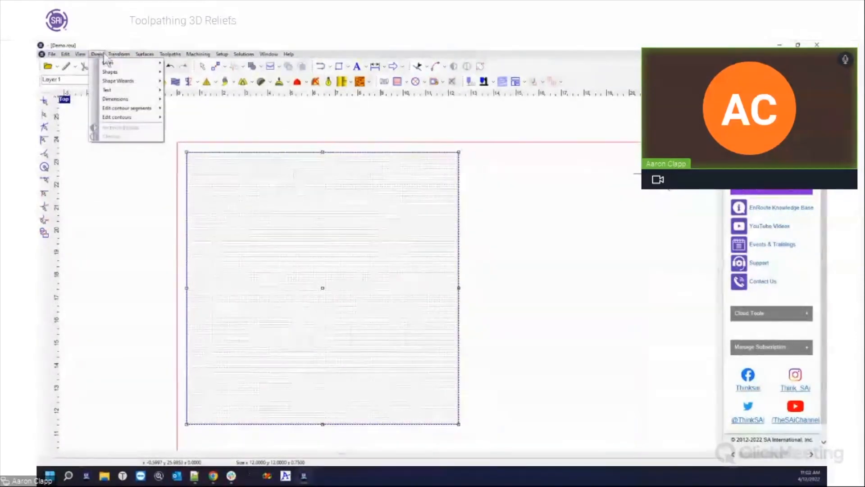
mouse_move(118, 118)
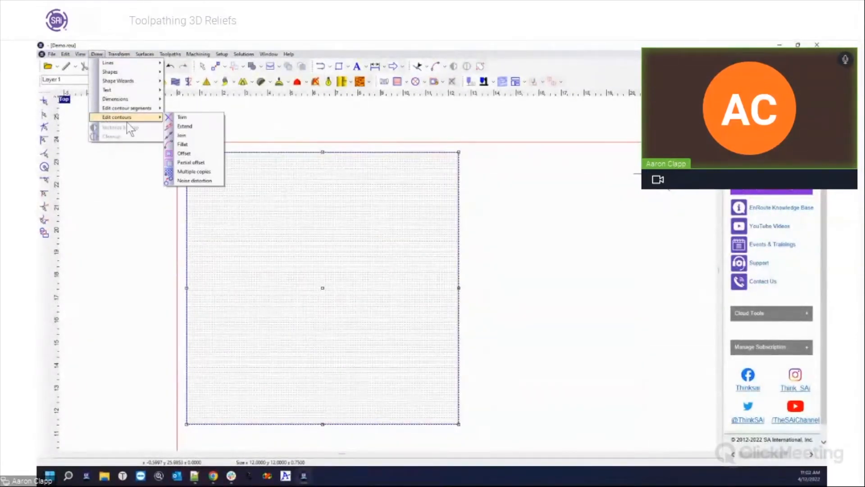
left_click(193, 155)
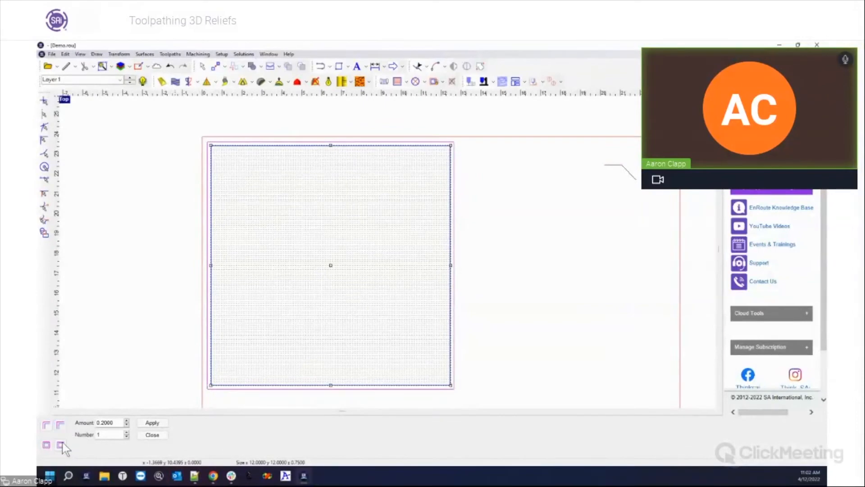
double_click(113, 422)
type("0.125")
key("Tab")
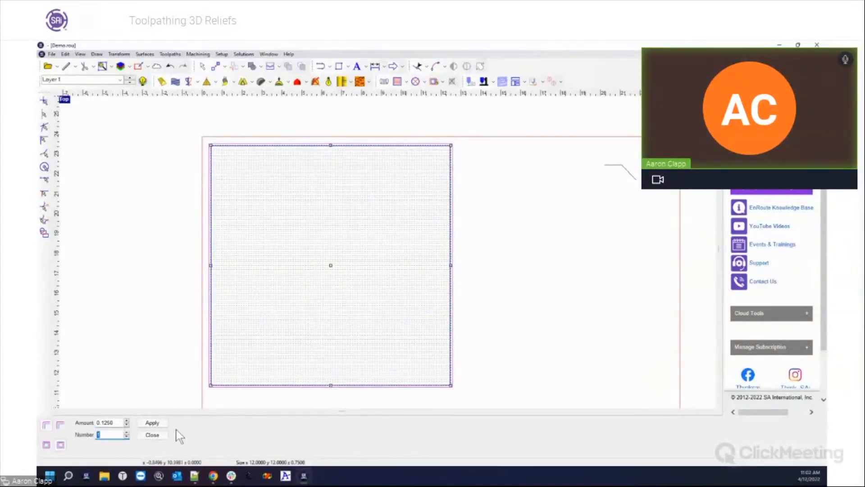
left_click(152, 422)
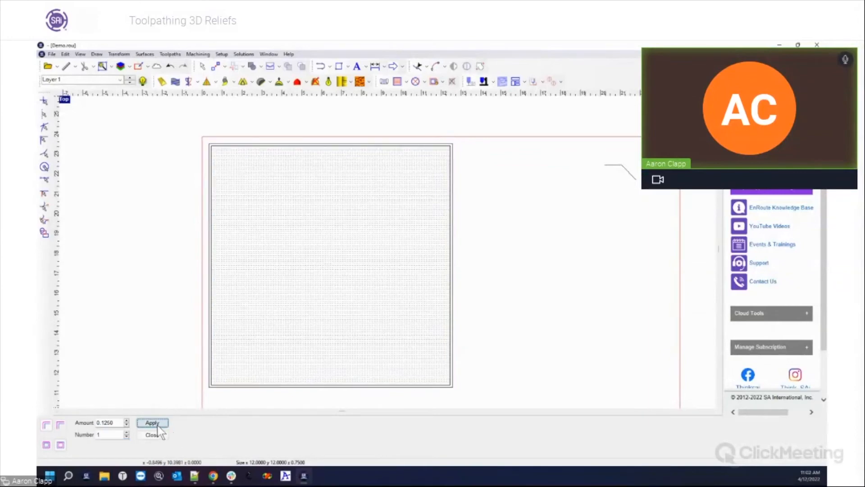
left_click(318, 386)
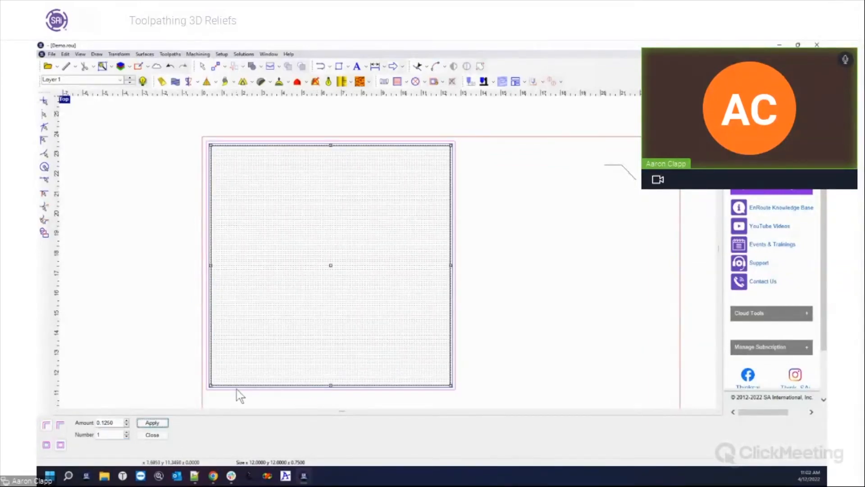
left_click(206, 396)
left_click(154, 435)
- Offset the square relief's outline inward by 0.8 with one copy
left_click(188, 358)
left_click(97, 54)
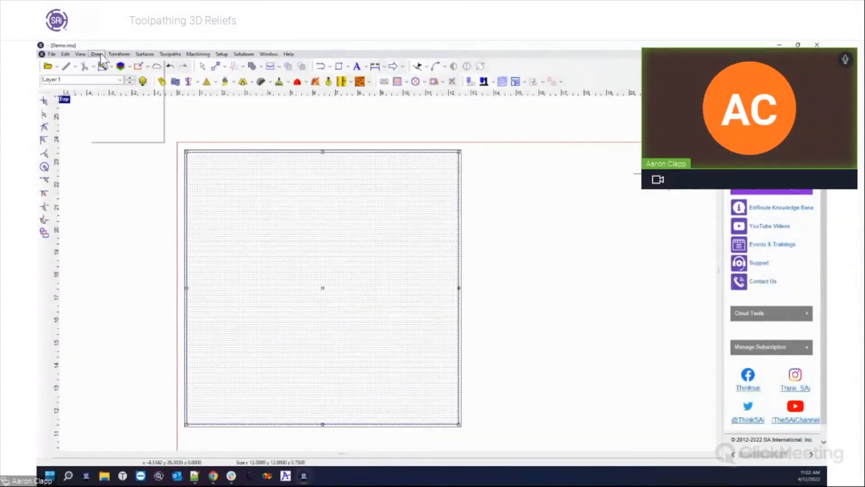
mouse_move(109, 118)
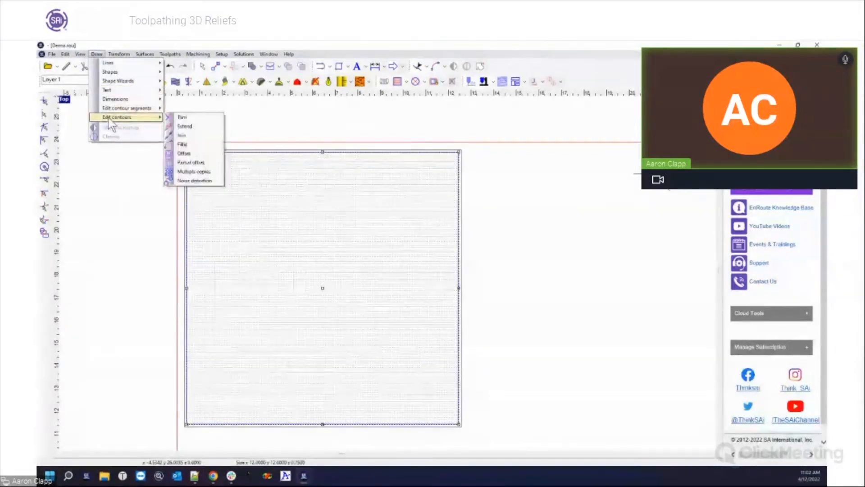
left_click(193, 157)
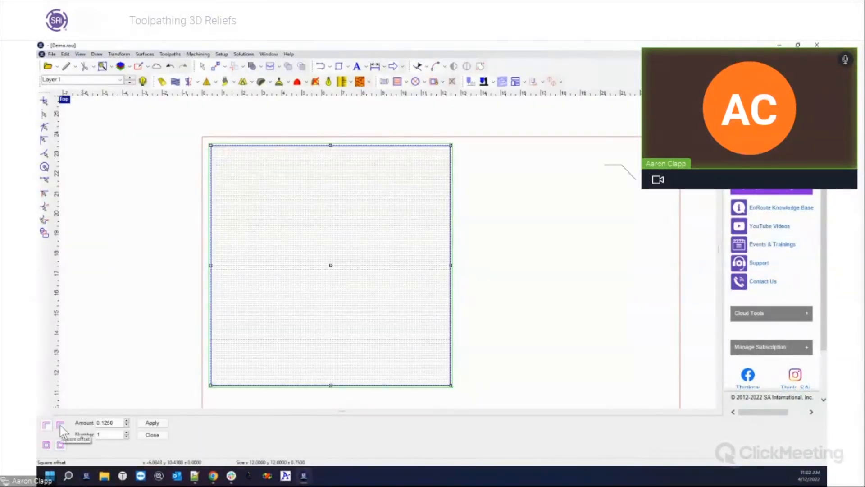
left_click(46, 444)
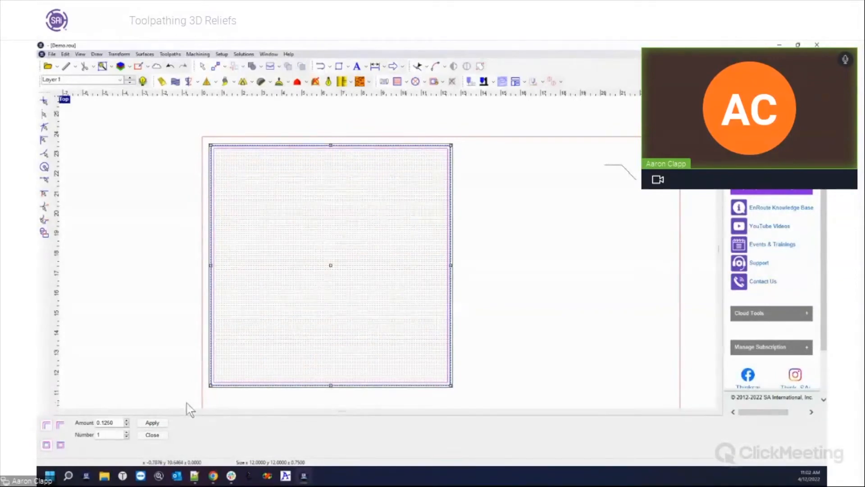
left_click(99, 421)
double_click(93, 422)
key("BackSpace")
type(".8")
key("Return")
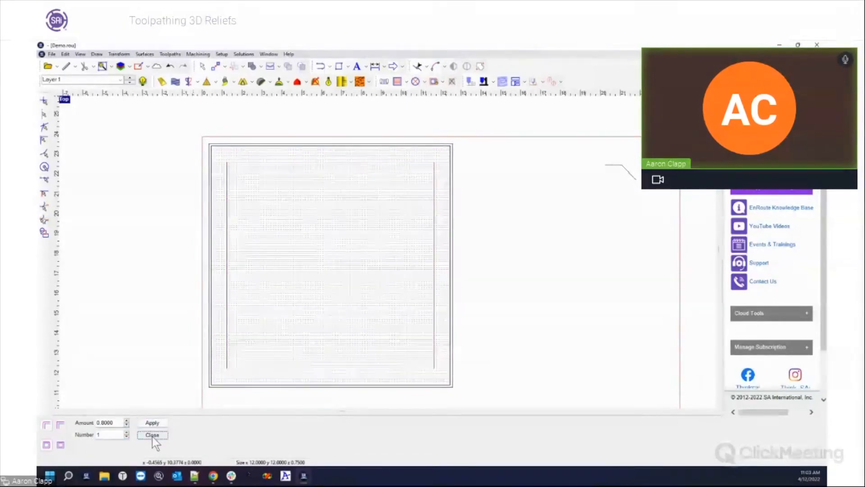
left_click(153, 436)
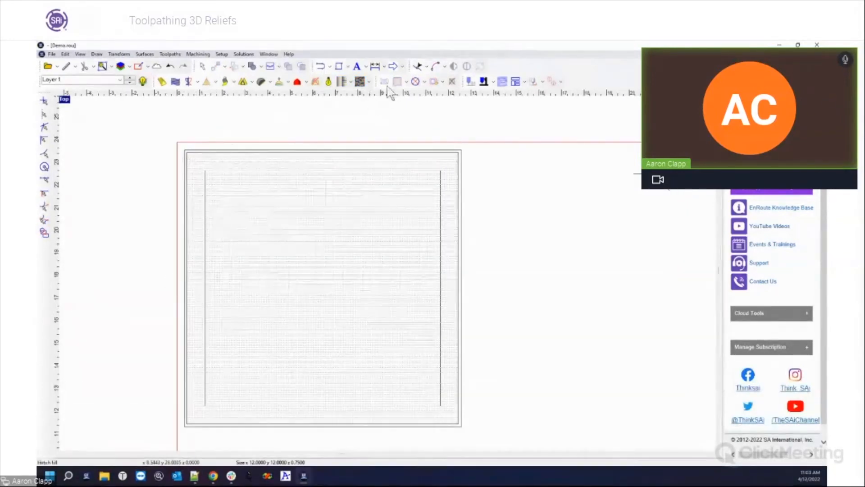
- Compare the two offset contours with the relief's bevel in rendered and wireframe view, and check the outer contour's size
left_click(328, 81)
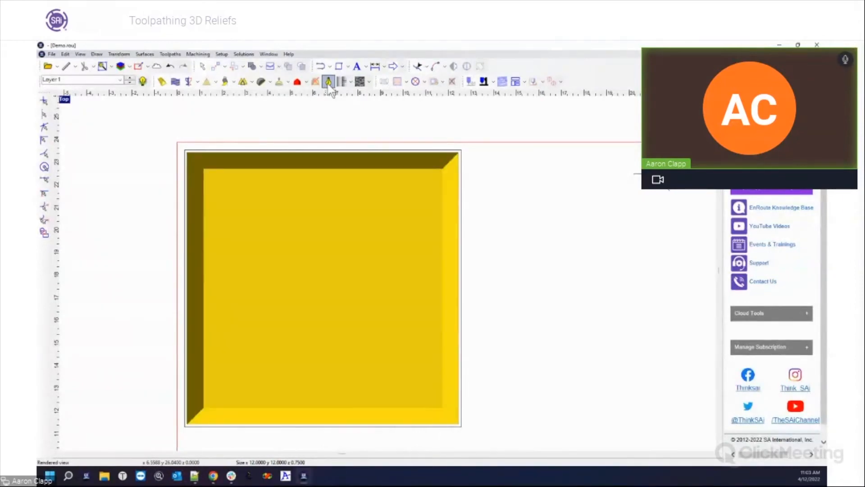
left_click(328, 81)
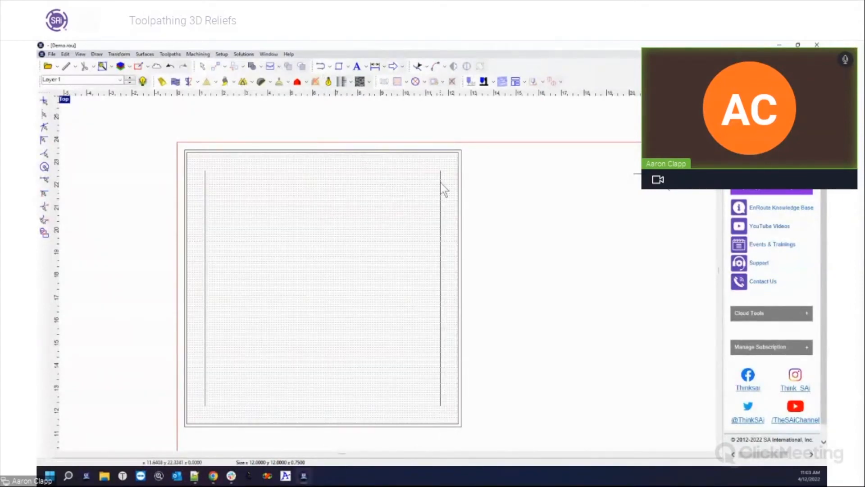
left_click(328, 81)
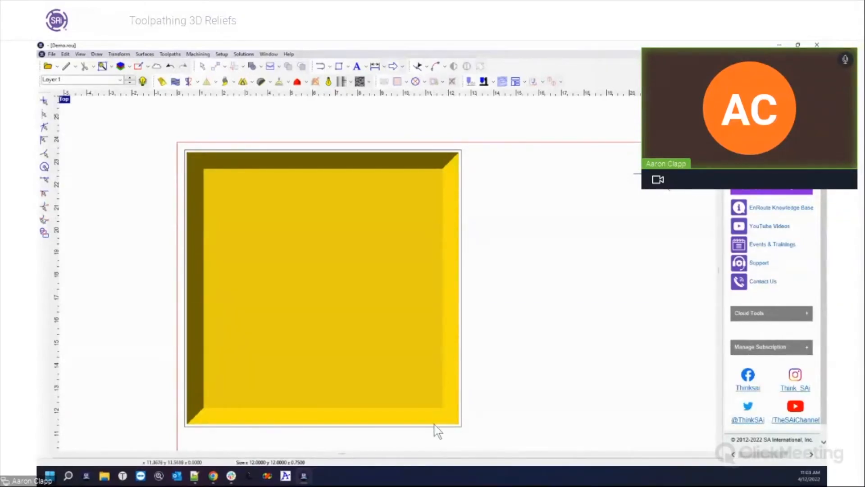
left_click(329, 81)
scroll(165, 151, "up", 3)
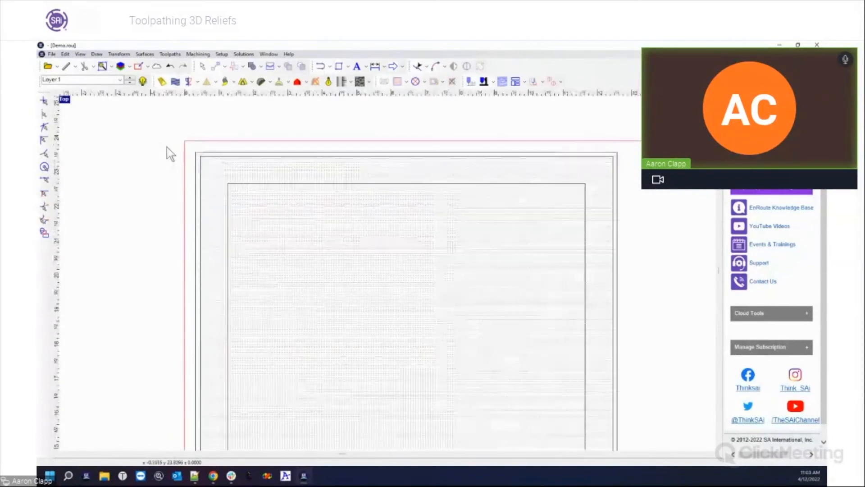
scroll(233, 156, "up", 1)
scroll(231, 160, "down", 1)
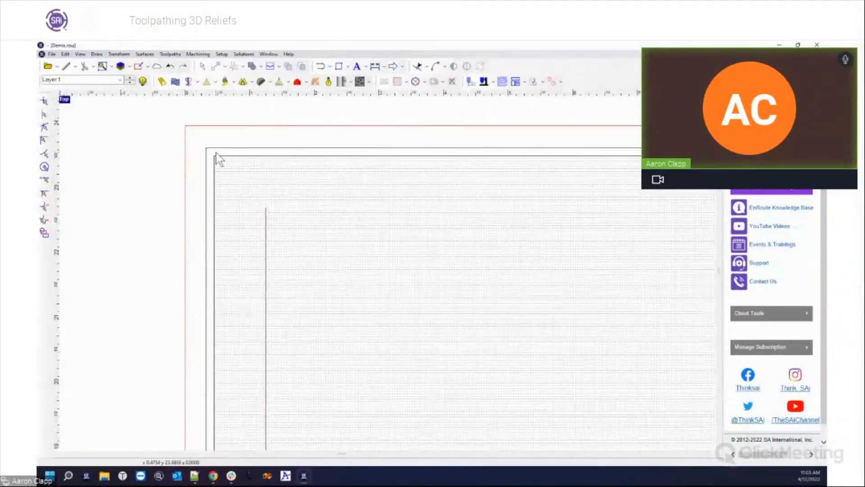
left_click(213, 150)
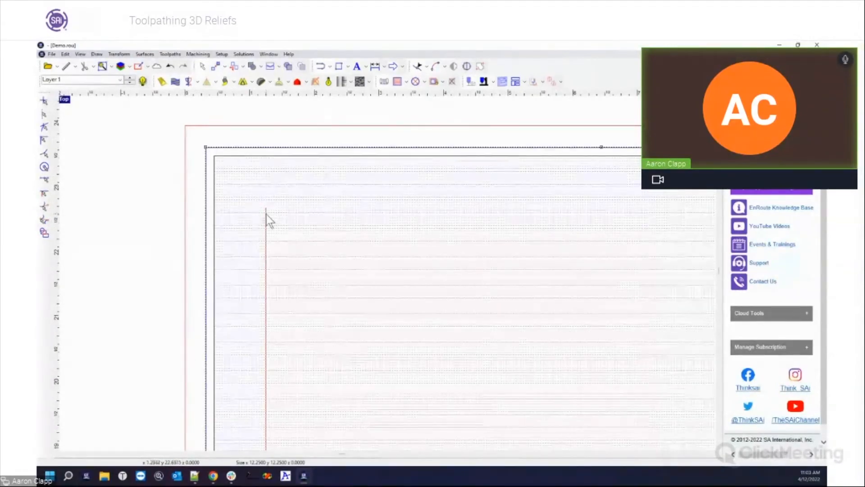
scroll(182, 144, "down", 5)
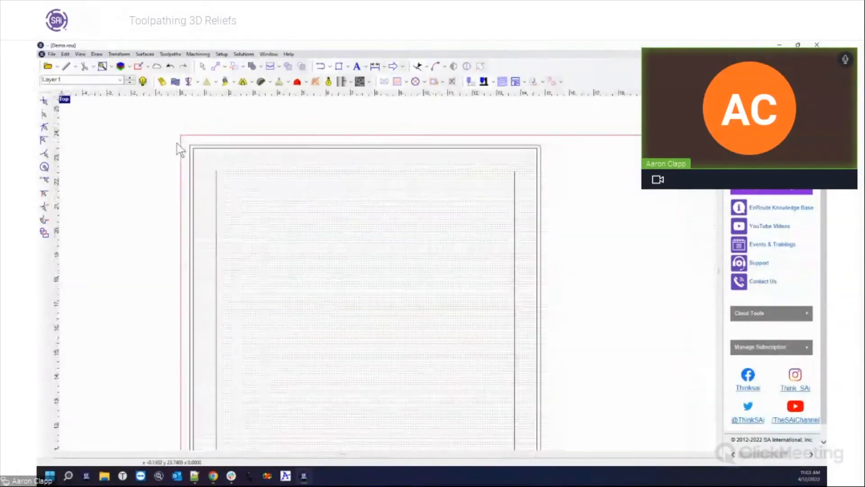
- Create a hatch fill between the two offset contours with the 1/4" End Mill at 0.75 depth, applied to the relief surface
mouse_move(161, 128)
left_mouse_down()
mouse_move(386, 311)
mouse_move(410, 344)
mouse_move(398, 340)
left_mouse_up()
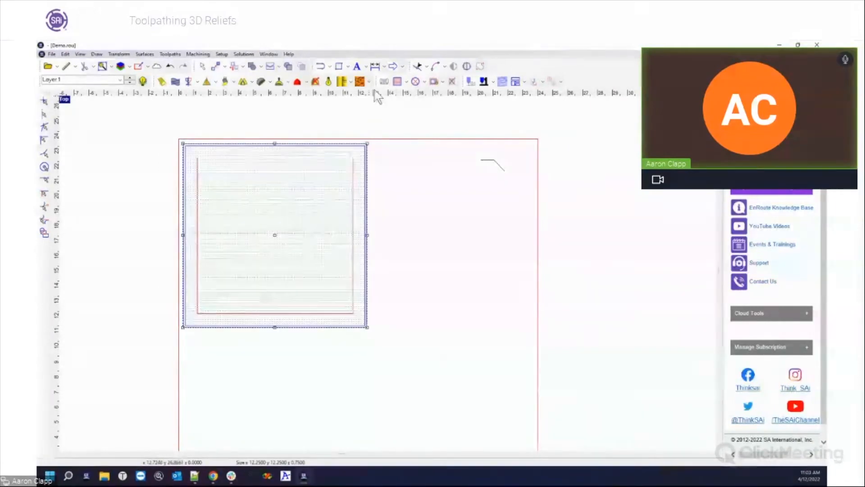
left_click(397, 81)
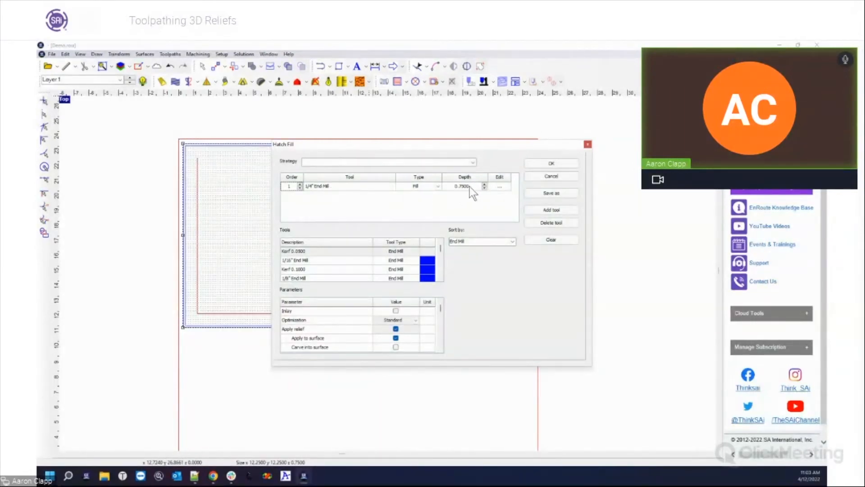
left_click(551, 163)
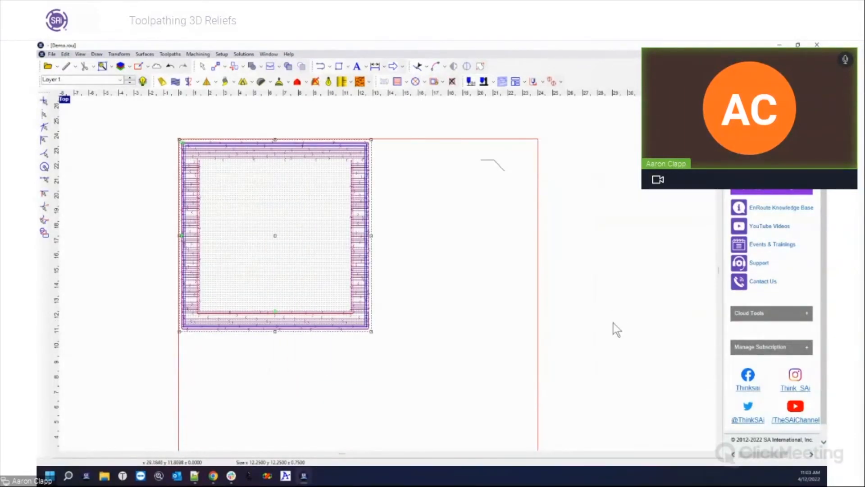
left_click(471, 326)
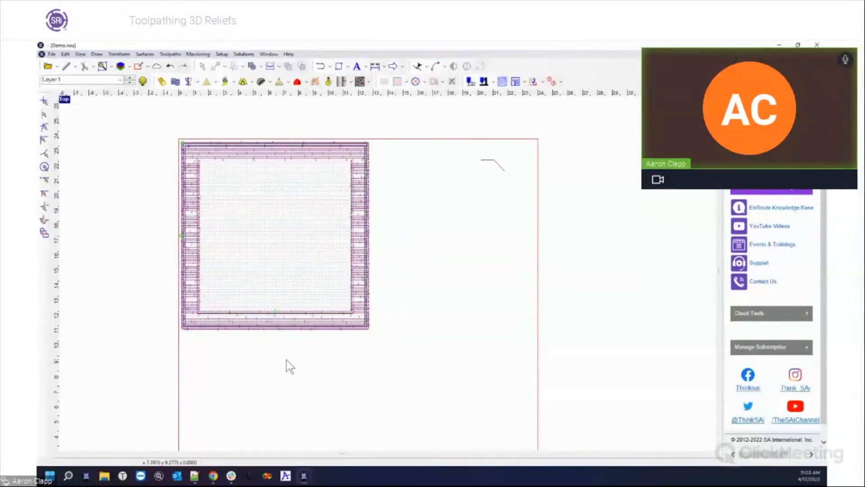
scroll(285, 360, "up", 1)
scroll(286, 359, "up", 3)
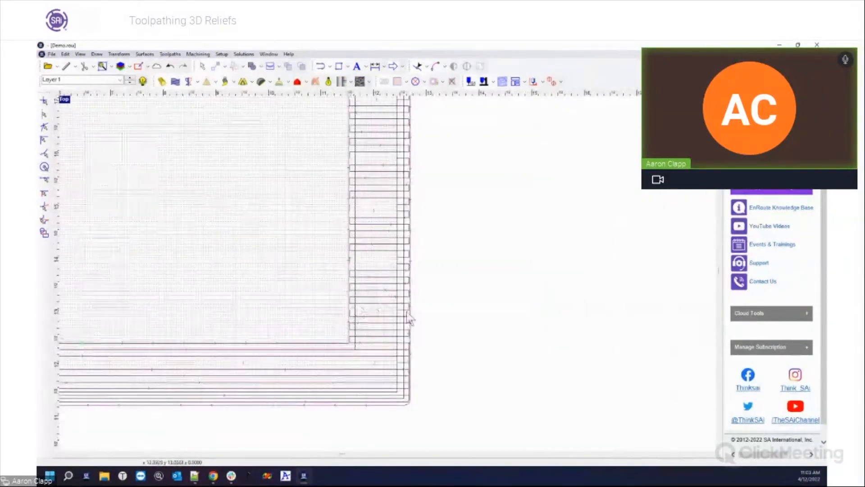
left_click(353, 319)
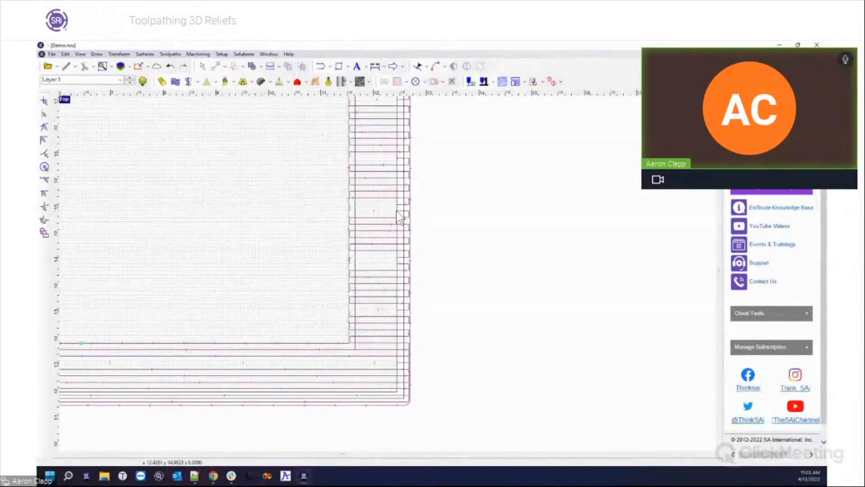
scroll(400, 218, "down", 3)
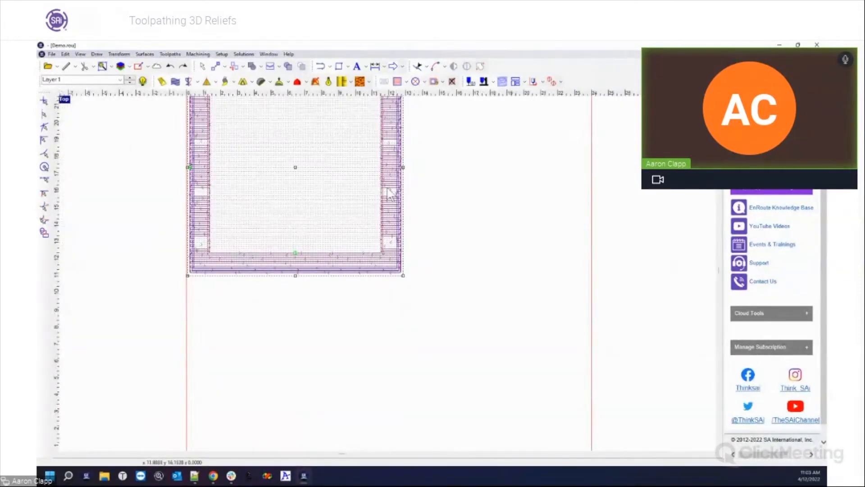
- Regenerate the contours' hatch fill with Apply Overcut turned off, and check the toolpath near the relief's lower corner
left_click(397, 81)
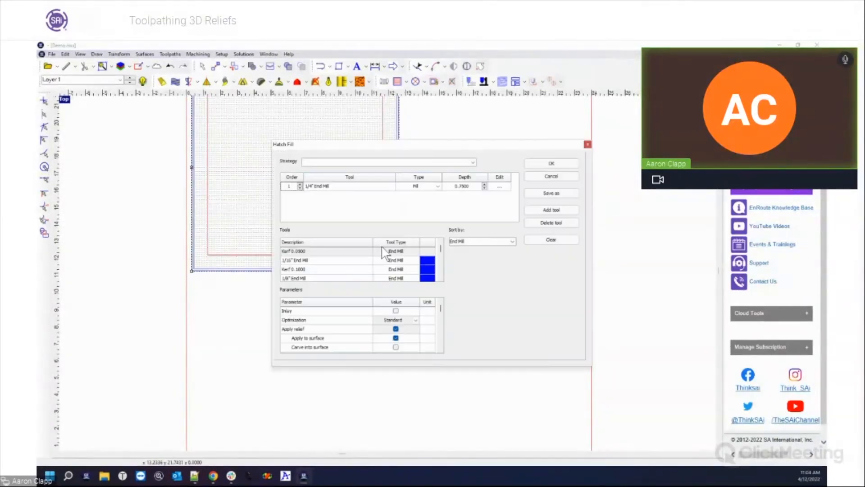
left_click_drag(439, 313, 438, 332)
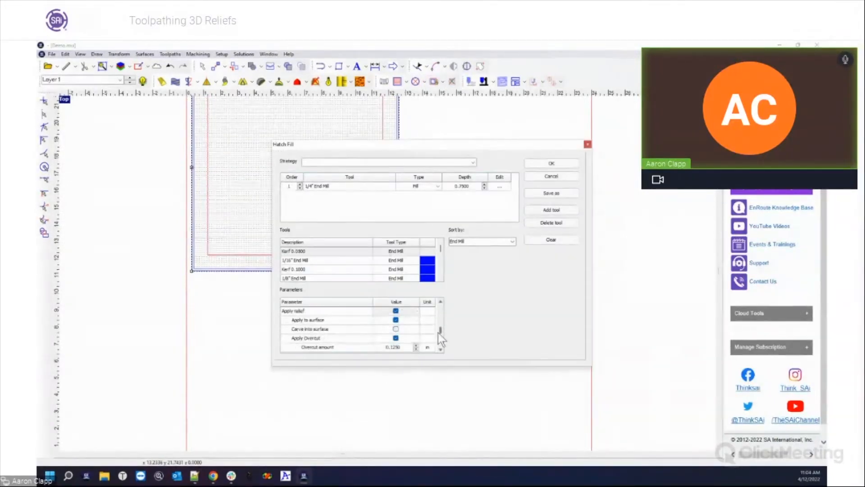
left_click(395, 338)
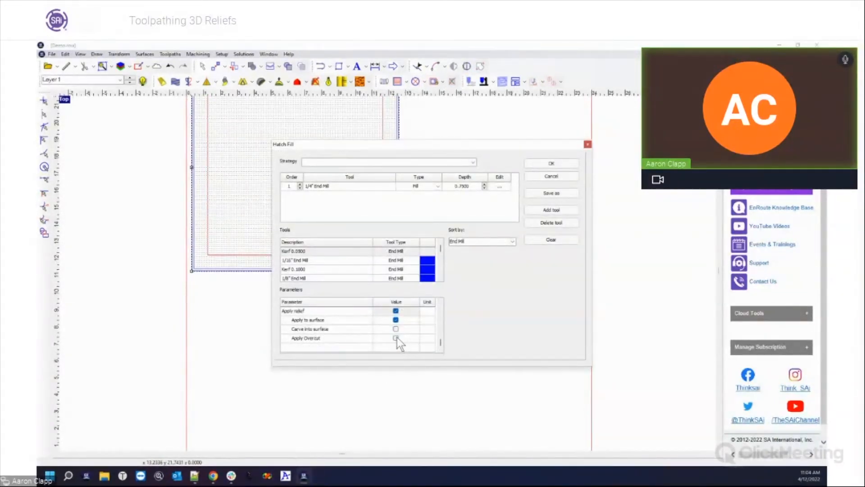
left_click(570, 161)
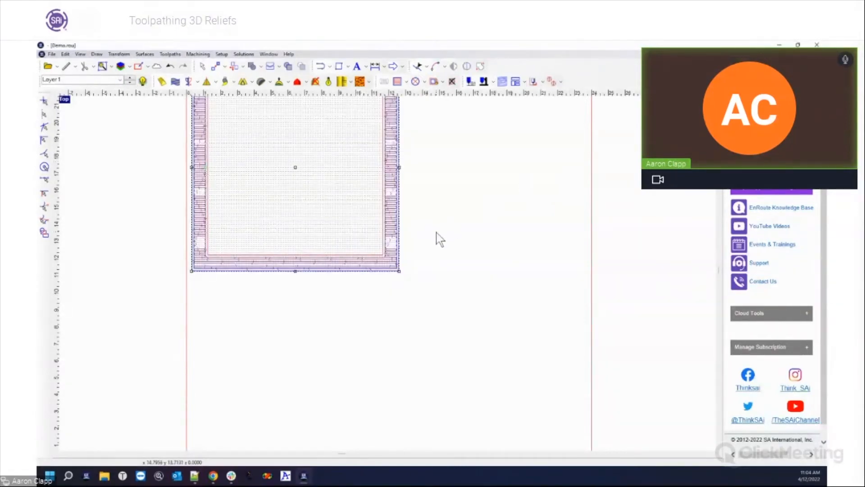
scroll(411, 243, "up", 5)
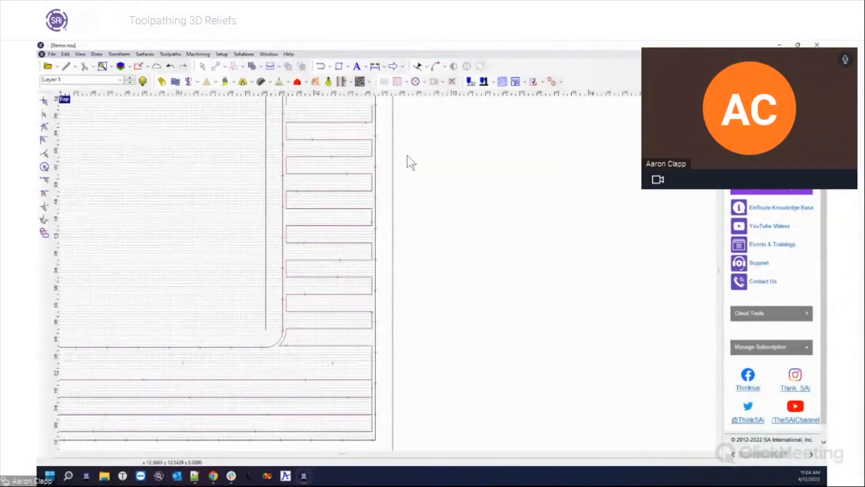
scroll(405, 104, "down", 4)
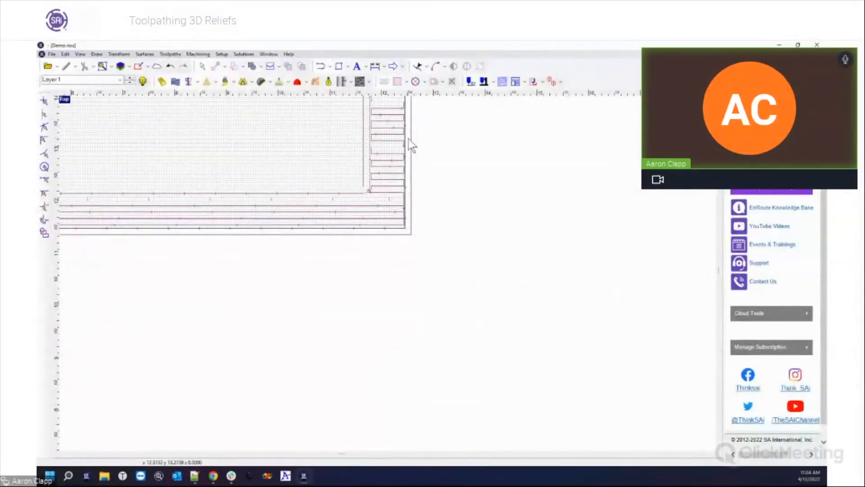
- Delete the hatch fill toolpath from the offset contours
left_click(452, 82)
left_click(398, 83)
left_click(397, 83)
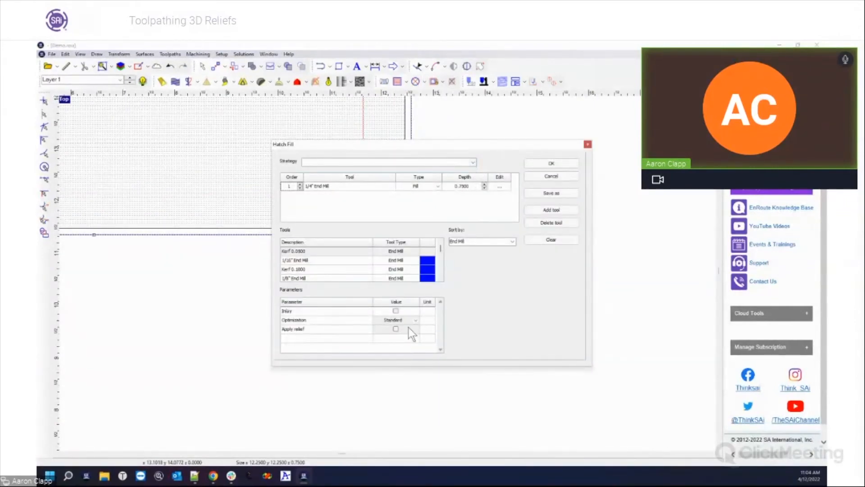
left_click(589, 145)
- Create a hatch fill between both offset contours with the 1/4" End Mill at 0.75 depth, applied to the surface with an overcut amount of 0
scroll(535, 205, "down", 3)
mouse_move(428, 128)
left_mouse_down()
mouse_move(545, 255)
mouse_move(485, 213)
mouse_move(525, 263)
left_mouse_up()
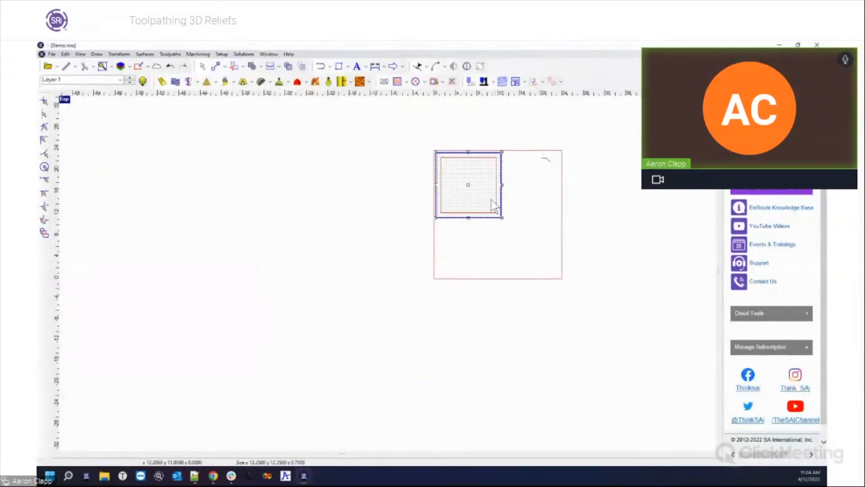
left_click(397, 81)
scroll(442, 352, "down", 1)
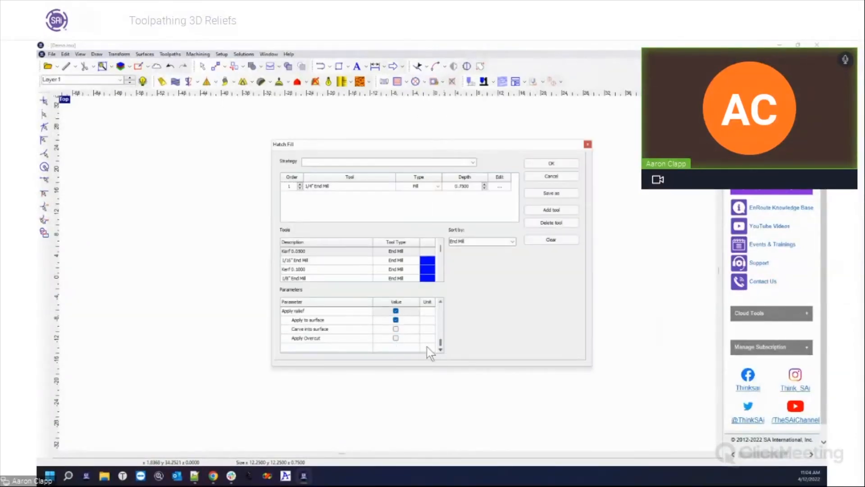
left_click(395, 338)
type("0")
key("Return")
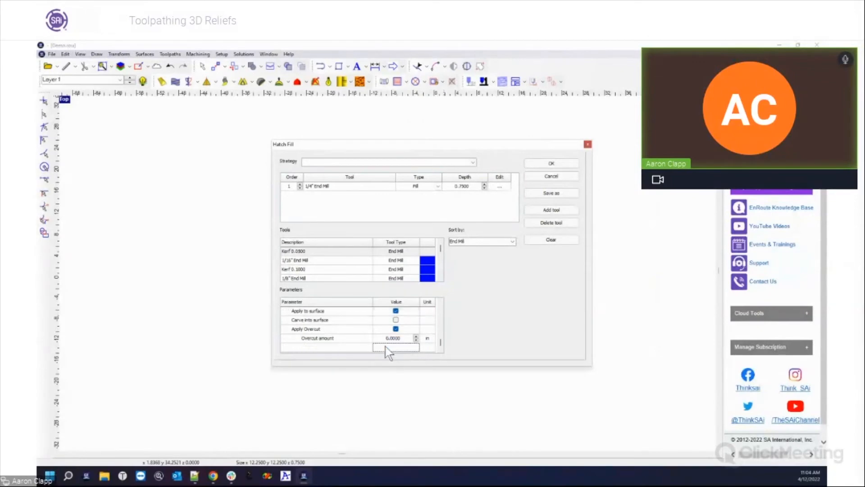
left_click(553, 164)
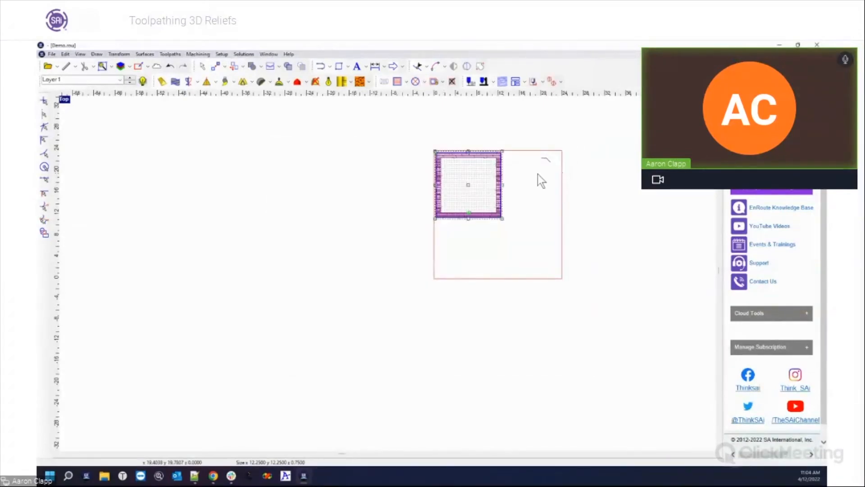
- Draw a rectangle about 16.4 by 15.3 in around the whole toolpathed relief
scroll(518, 173, "up", 3)
scroll(512, 172, "up", 5)
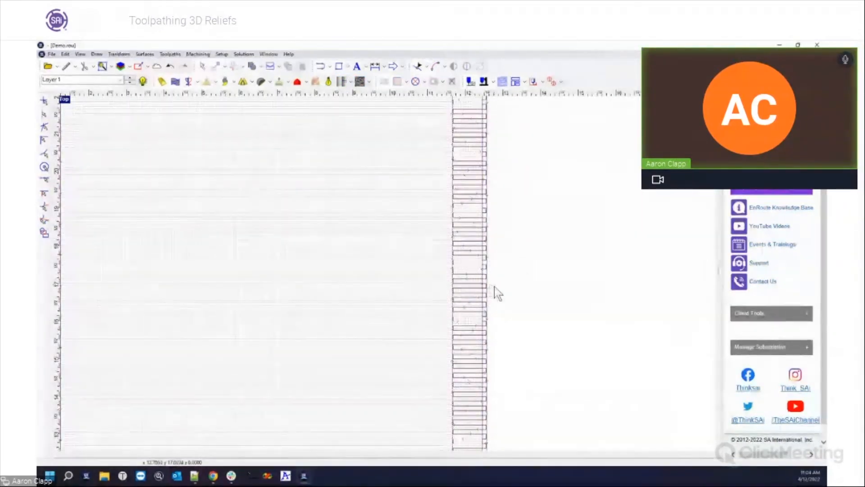
scroll(494, 290, "up", 2)
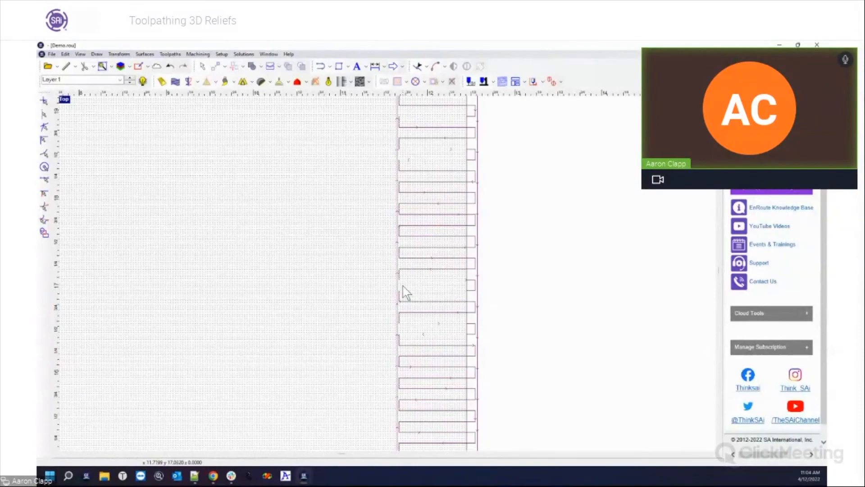
scroll(535, 207, "down", 5)
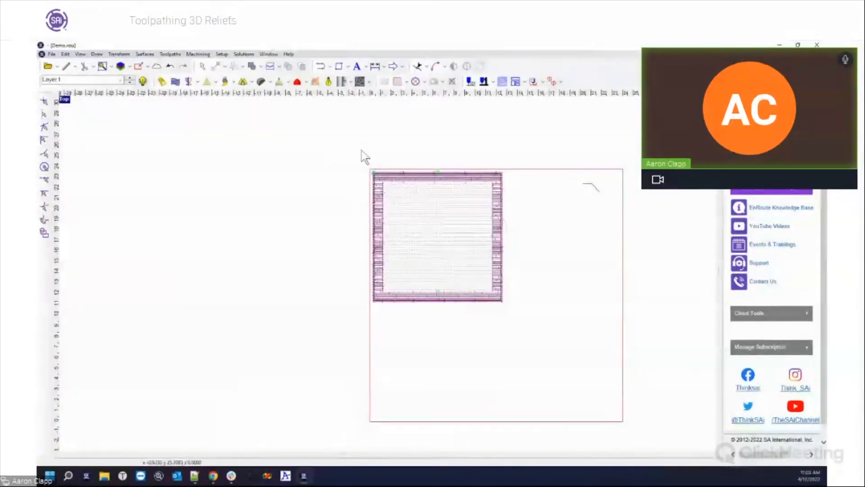
left_click(338, 66)
mouse_move(359, 154)
left_mouse_down()
mouse_move(391, 174)
mouse_move(514, 309)
mouse_move(514, 296)
left_mouse_up()
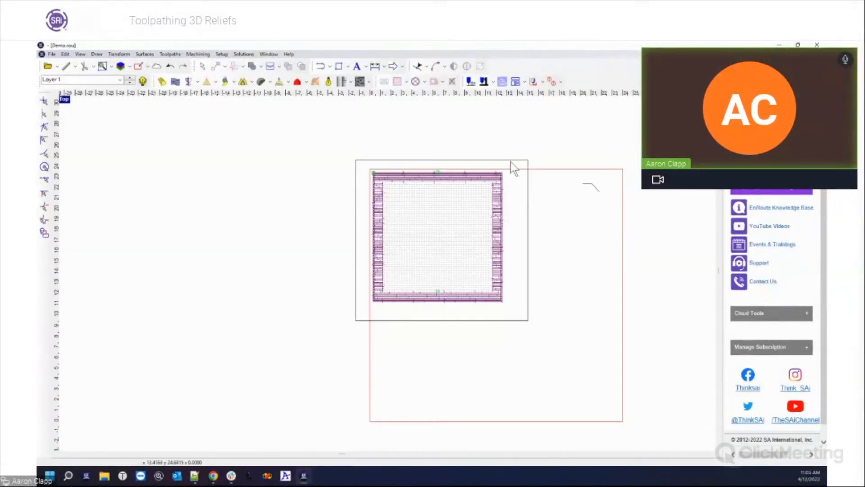
- Run a 3D simulation of the toolpaths using the surrounding rectangle as the mask
left_click(510, 161)
left_click(170, 54)
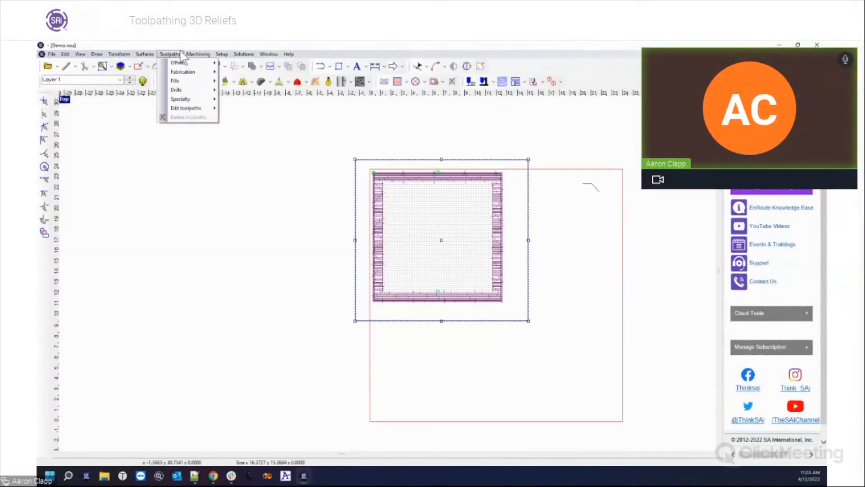
mouse_move(153, 60)
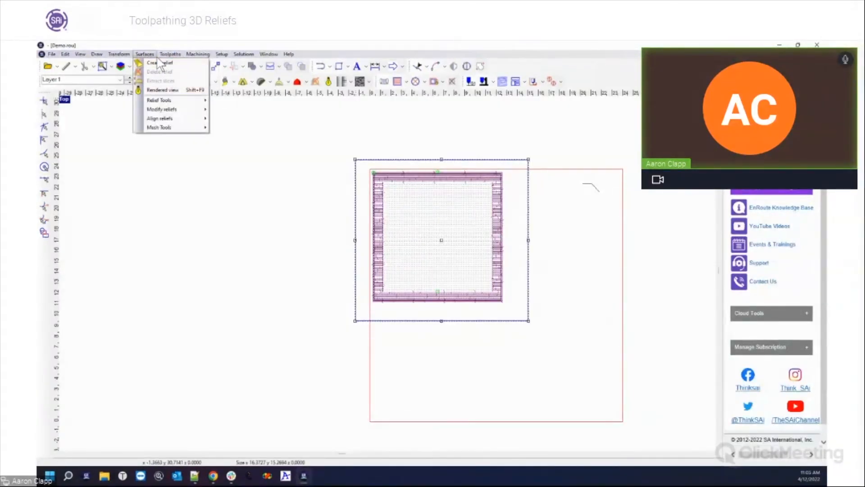
mouse_move(198, 54)
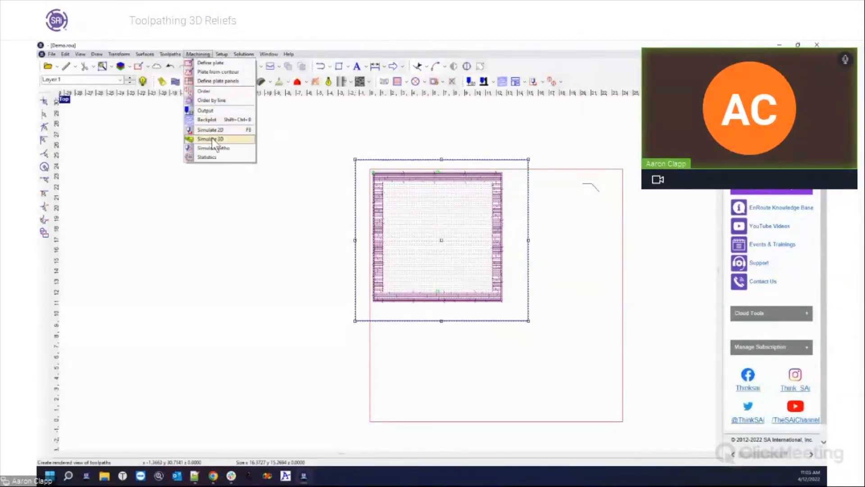
left_click(212, 139)
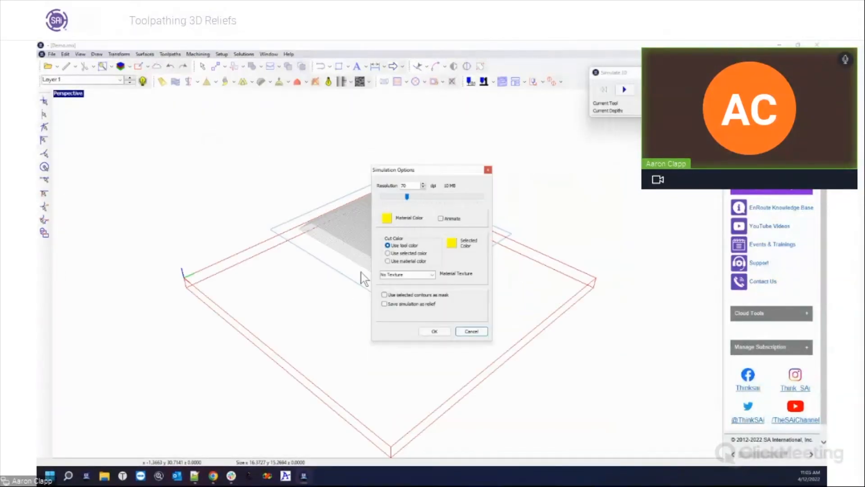
left_click(385, 294)
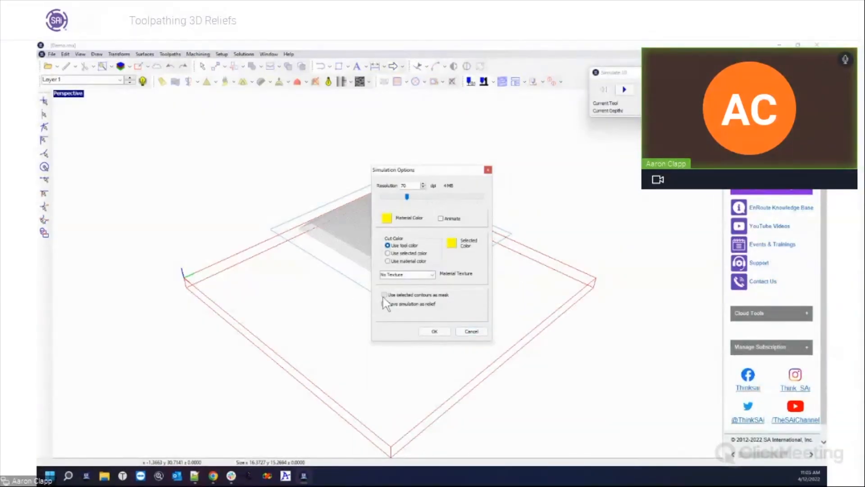
left_click(432, 332)
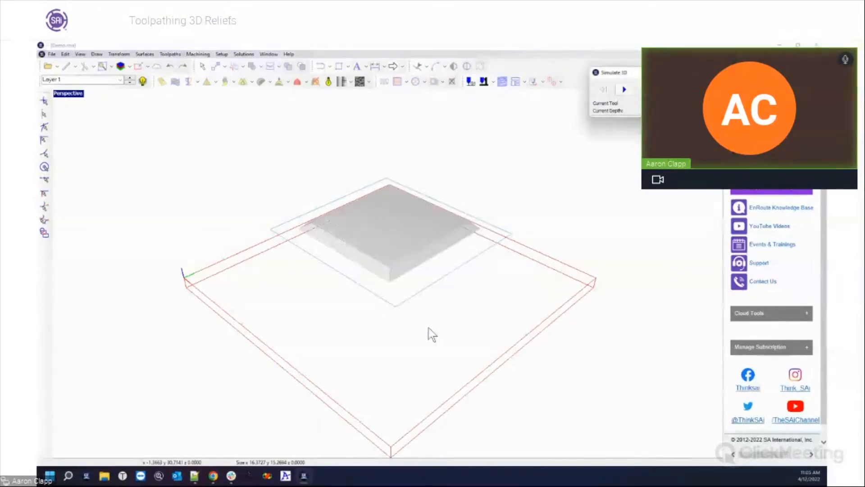
left_click(625, 90)
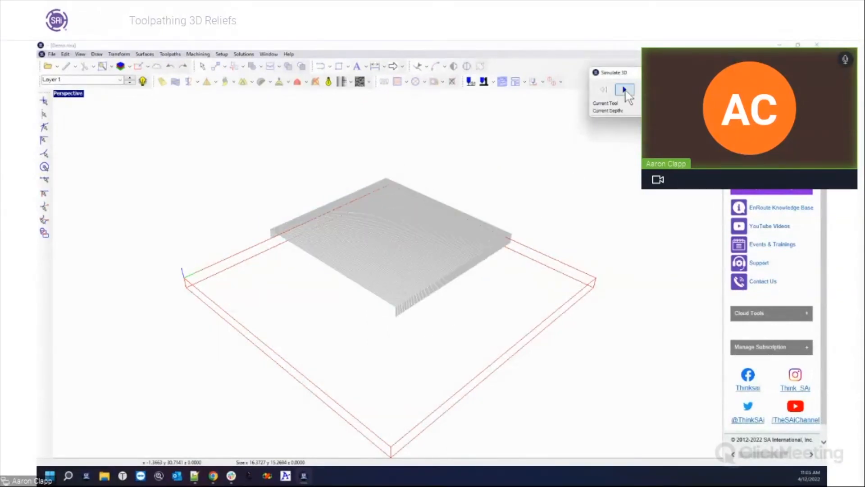
left_click(624, 89)
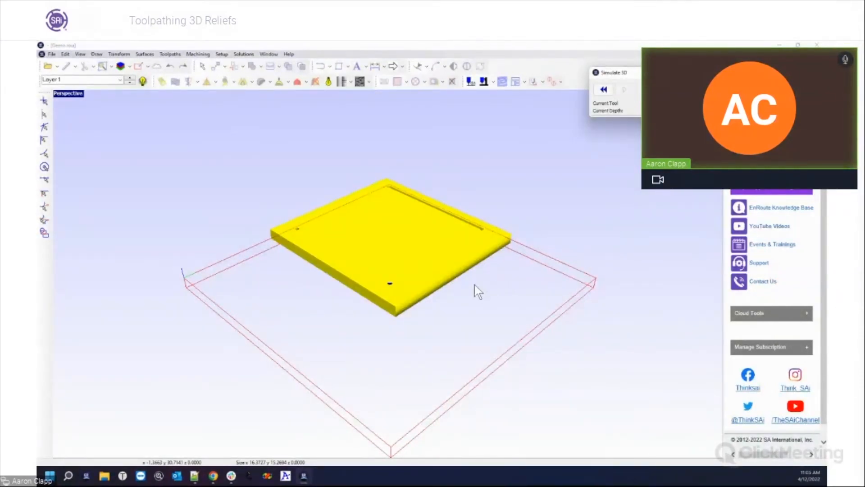
- Examine the simulated cut from several angles, focusing on the block's top surface and the corners of the relief
left_click(425, 274)
scroll(508, 280, "up", 3)
scroll(507, 279, "up", 2)
middle_click_drag(426, 256, 560, 242)
middle_click_drag(408, 232, 593, 285)
scroll(504, 309, "up", 2)
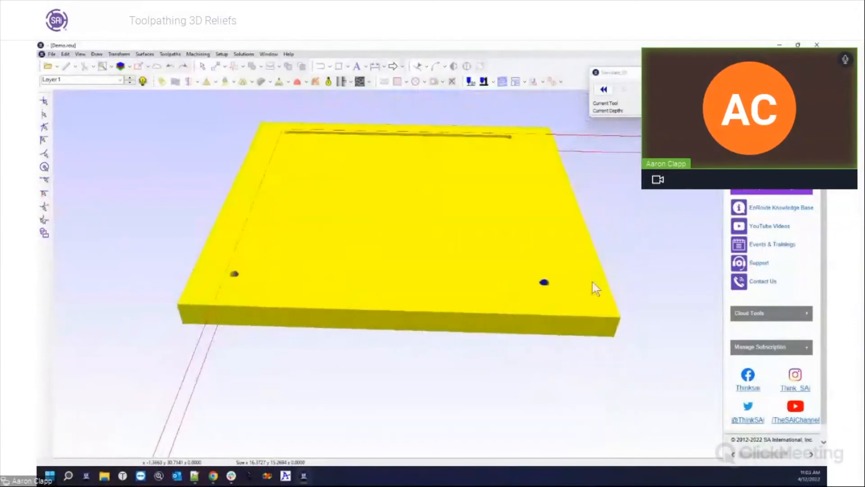
scroll(428, 259, "up", 3)
scroll(428, 259, "down", 3)
middle_click_drag(375, 247, 214, 291)
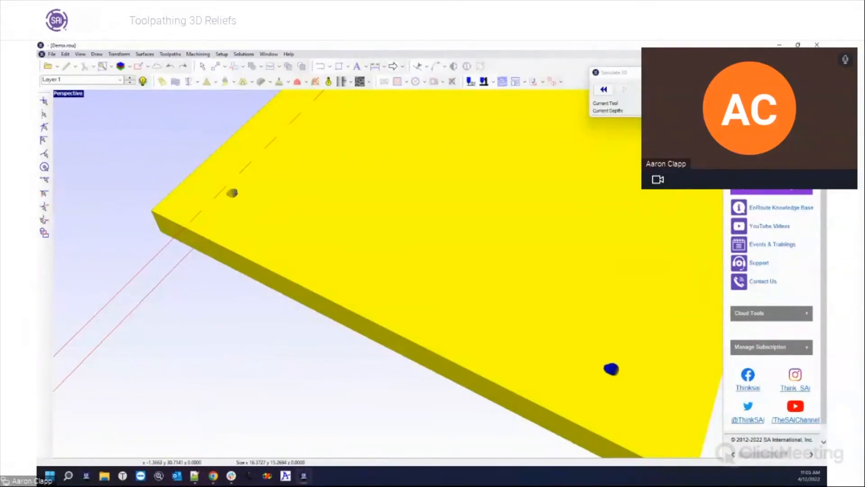
- Replay the 3D simulation from the start, then close it and return to the four-view layout
left_click(603, 90)
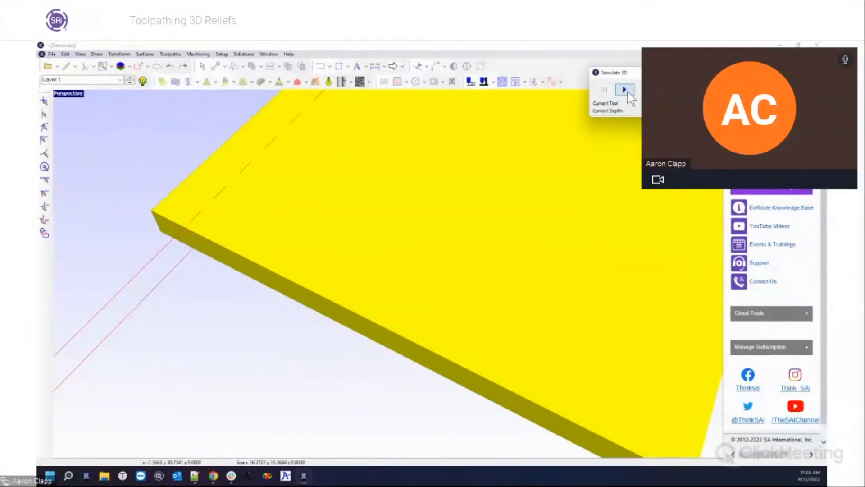
left_click(629, 91)
left_click(713, 73)
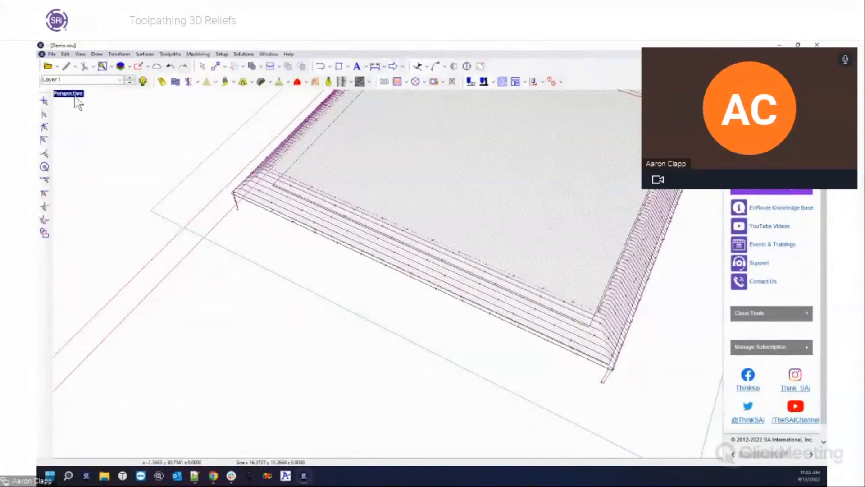
double_click(68, 93)
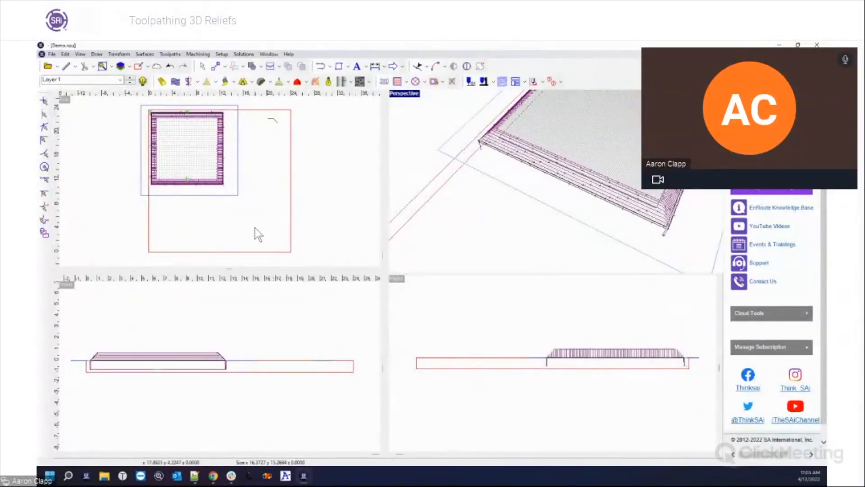
- Remove the hatch fill toolpaths from the offset contours around the relief
right_click(203, 113)
left_click(237, 298)
scroll(144, 108, "up", 4)
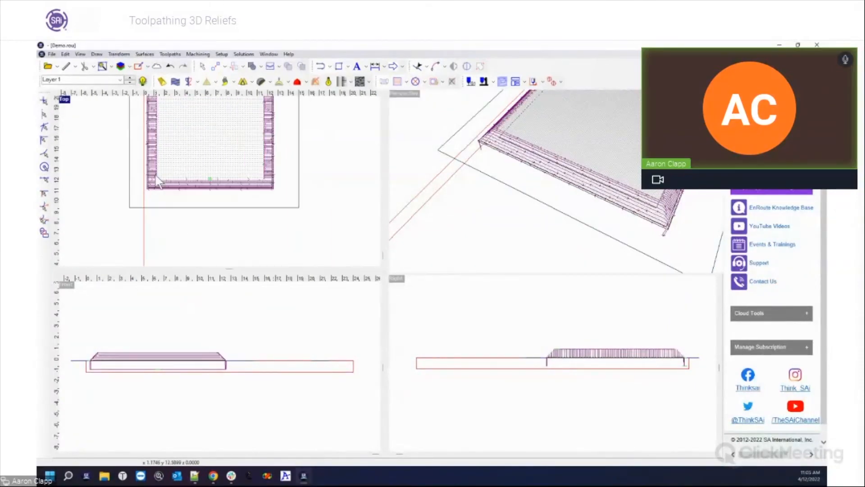
double_click(71, 100)
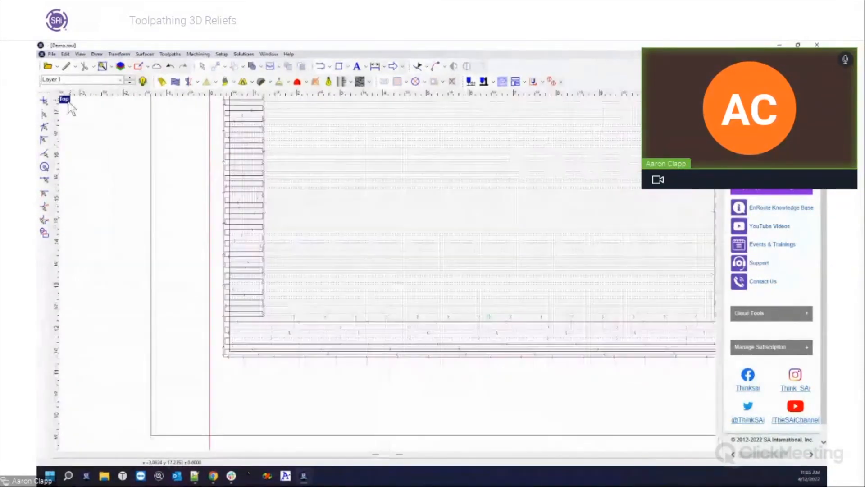
left_click(242, 217)
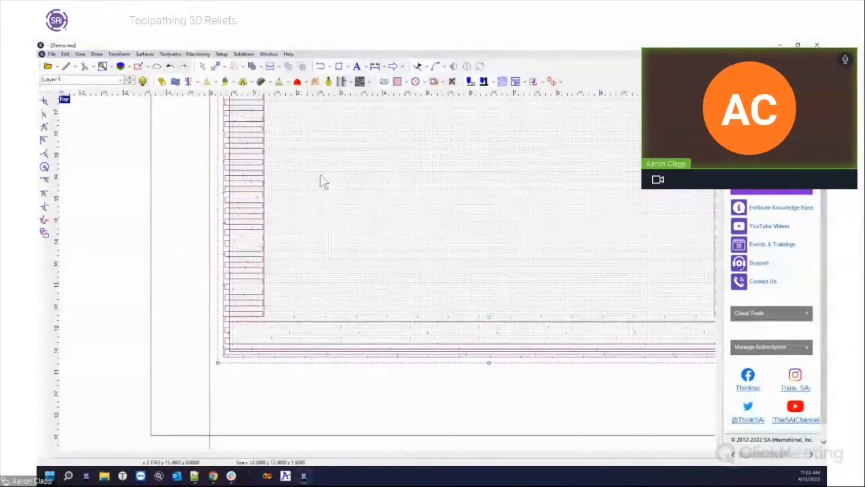
left_click(452, 82)
scroll(200, 304, "down", 4)
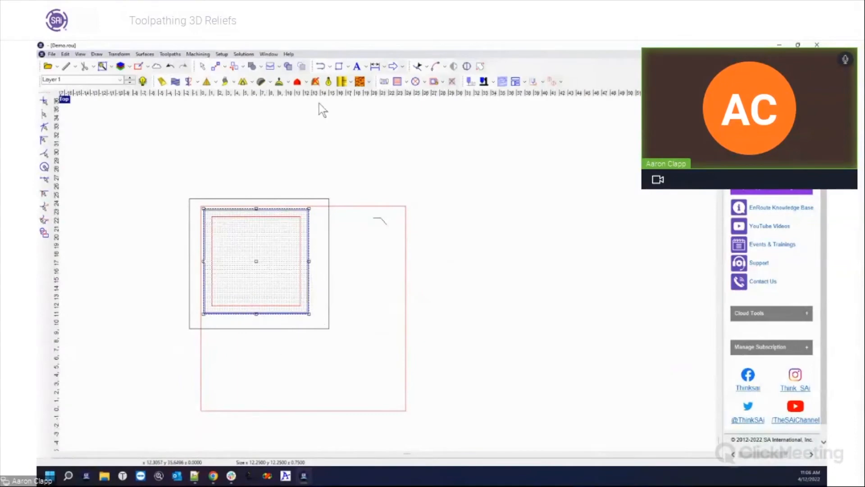
- Hatch fill between the offset contours with only the 1/8" End Mill, set to Fill at a depth of 0.75 in
left_click(397, 82)
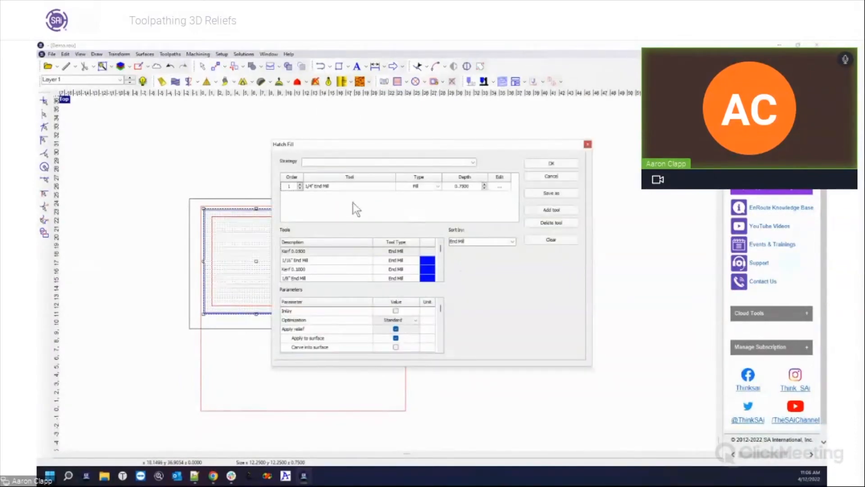
left_click(551, 239)
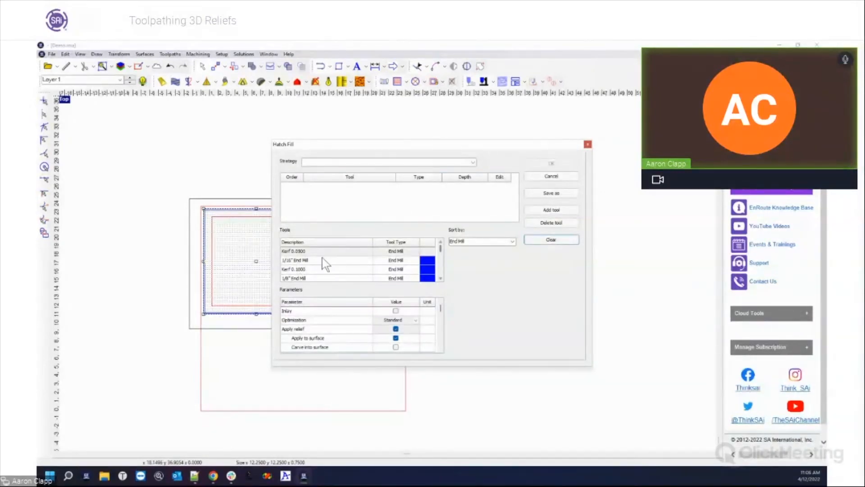
double_click(299, 278)
left_click(474, 188)
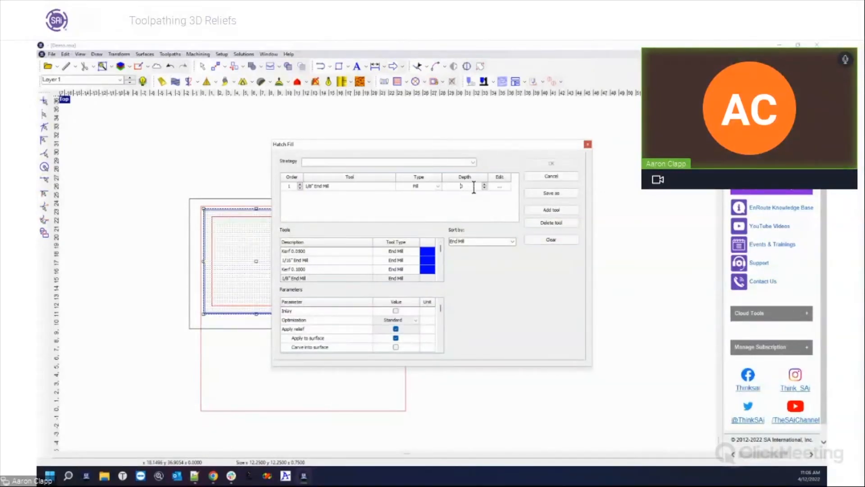
type(".75")
key("Return")
scroll(440, 353, "down", 2)
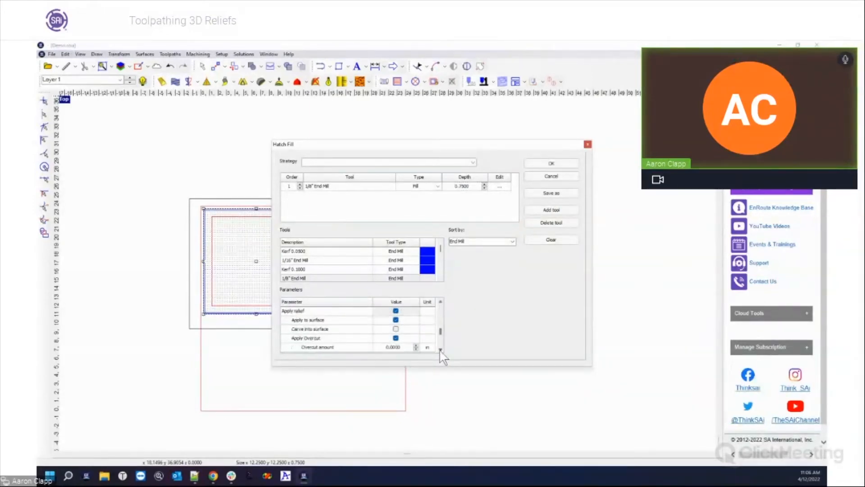
left_click(550, 162)
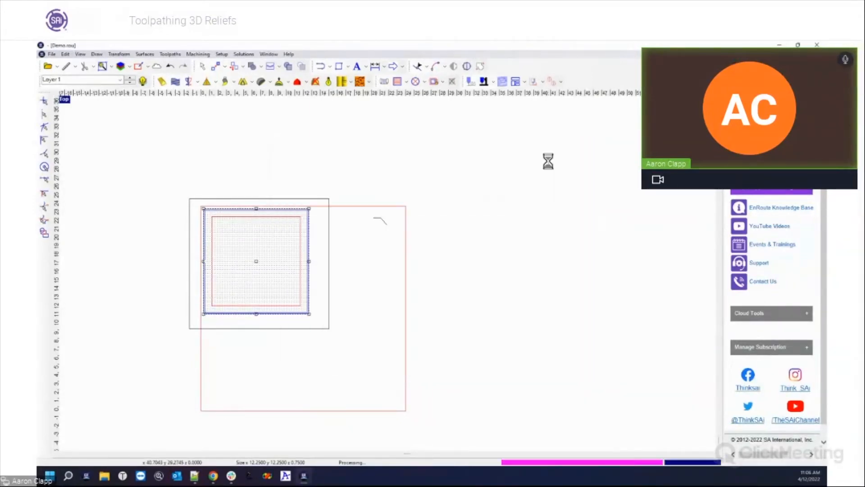
- Run a 3D simulation of the new toolpaths using the surrounding rectangle as the mask
left_click(330, 202)
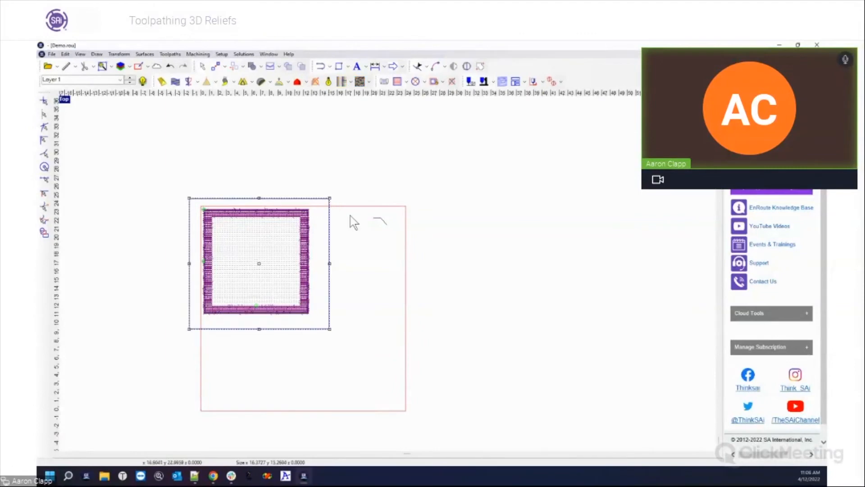
left_click(169, 55)
mouse_move(194, 55)
left_click(210, 139)
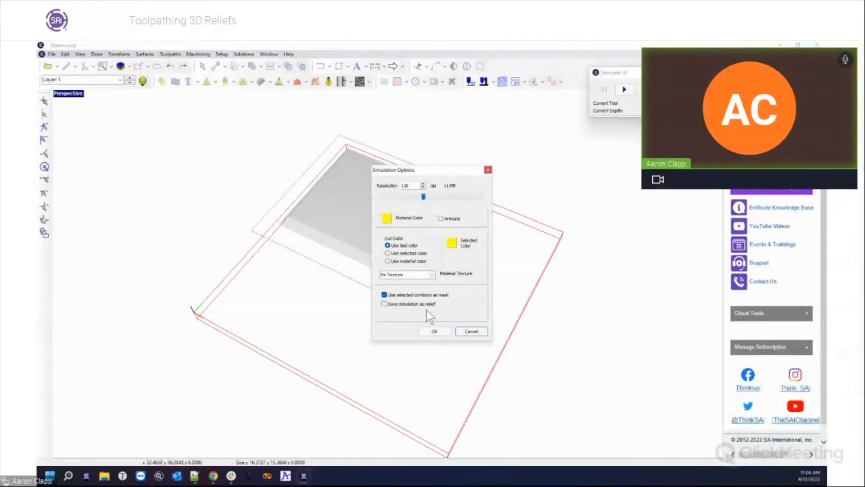
left_click(435, 332)
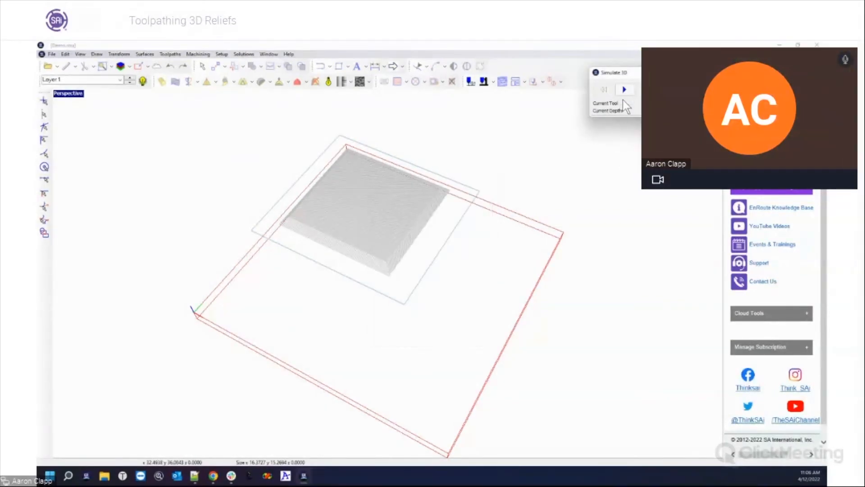
left_click(624, 89)
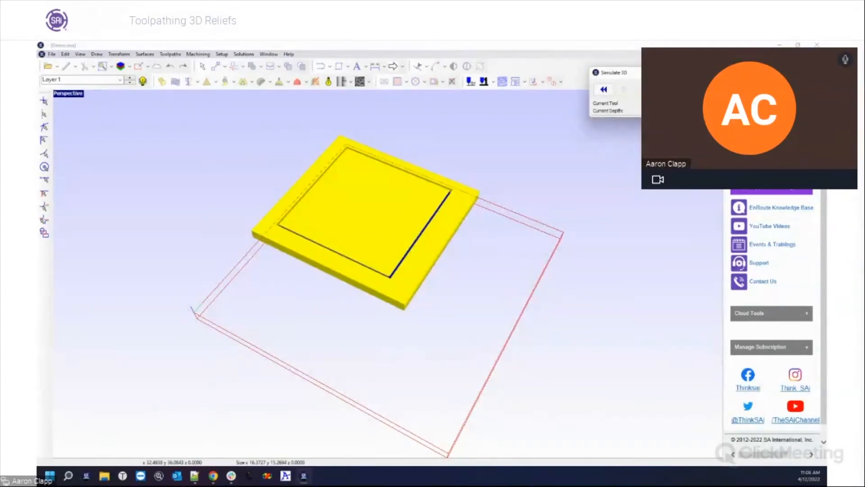
- Examine the corner of the simulated cut up close, then close the simulation and return to the four-view layout
scroll(521, 216, "up", 6)
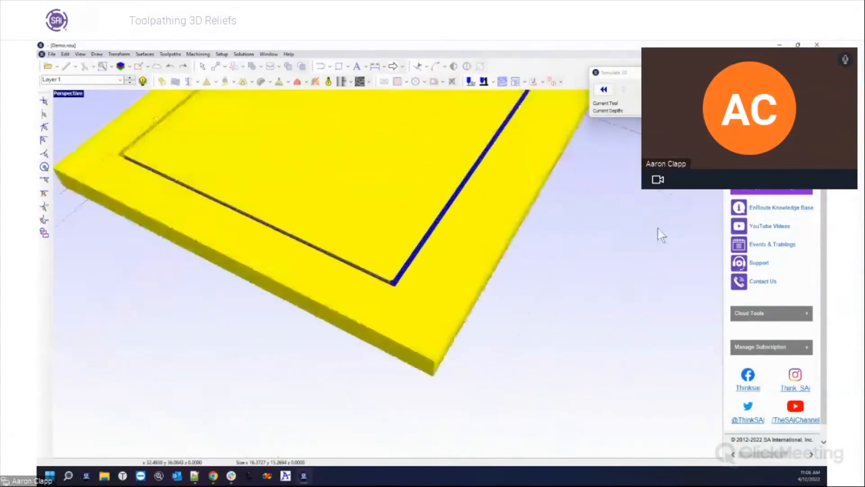
middle_click_drag(466, 325, 369, 200)
left_click(714, 72)
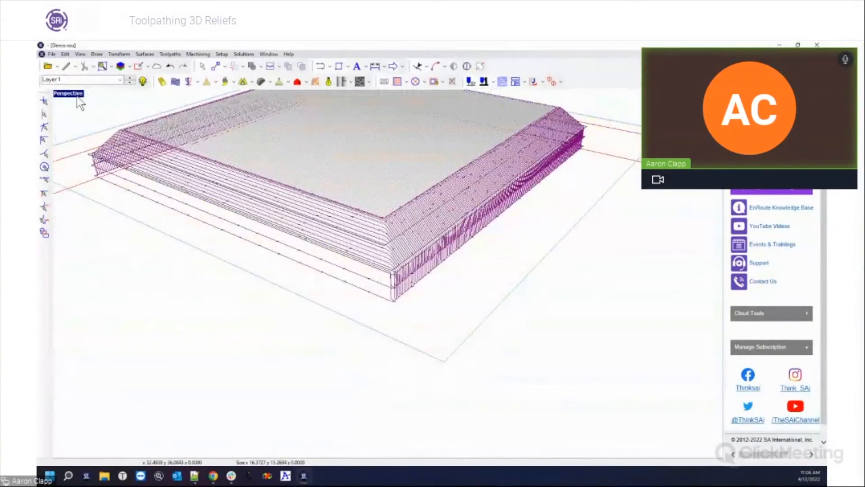
left_click(77, 96)
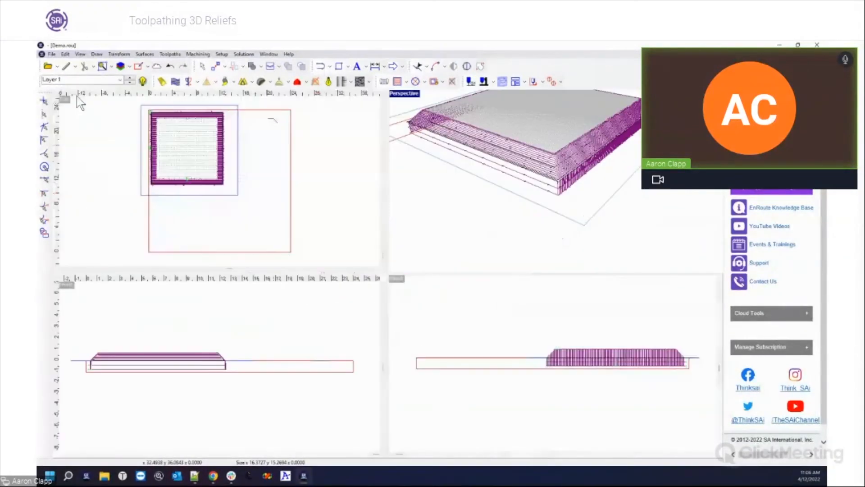
left_click(65, 98)
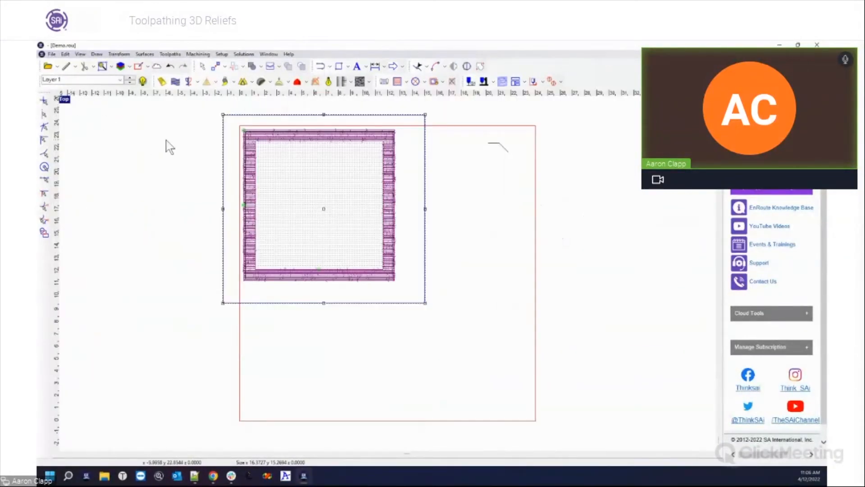
left_click(65, 100)
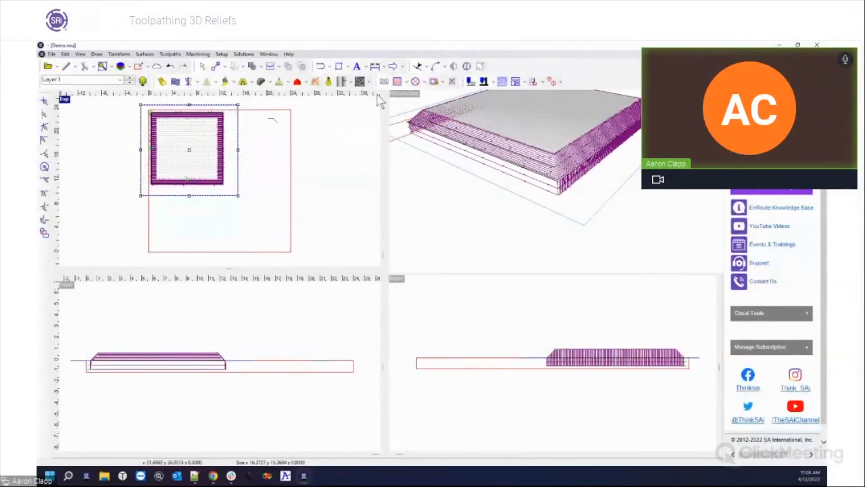
- Select everything around the relief and remove all of its toolpaths
left_click(230, 127)
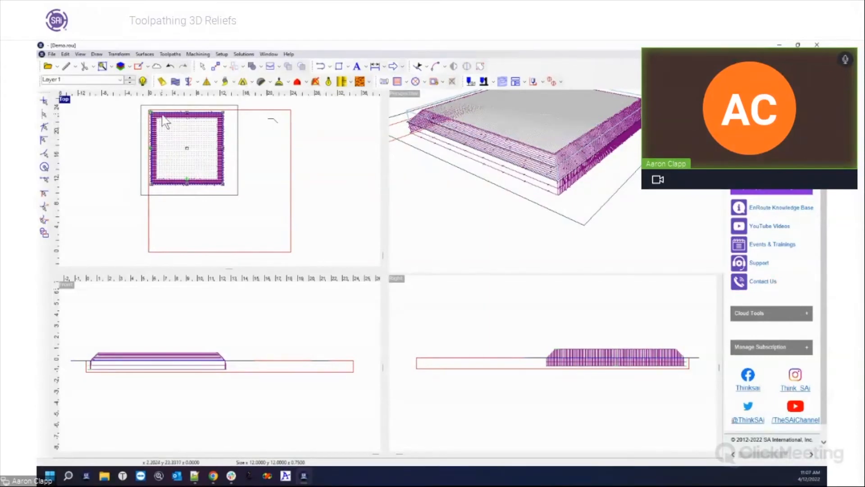
left_click_drag(133, 104, 269, 215)
left_click(442, 86)
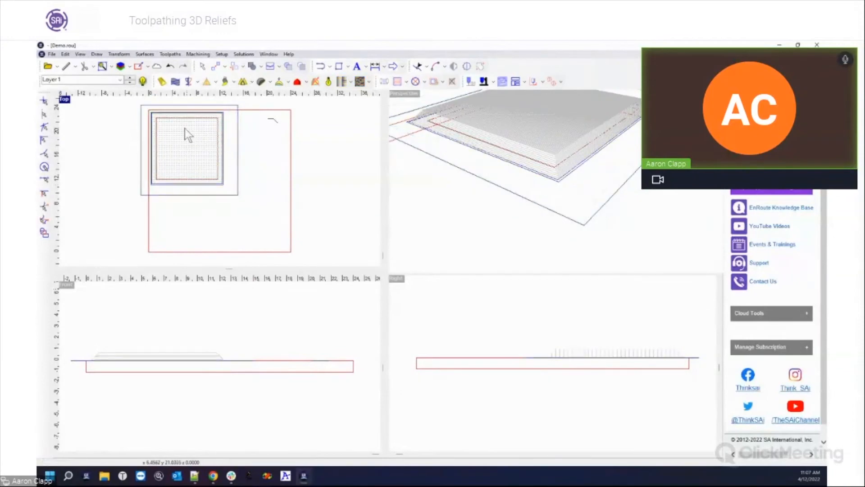
- Select the relief and align all reliefs to the bottom of the plate
scroll(180, 126, "up", 5)
left_click(116, 160)
left_click(128, 54)
mouse_move(144, 53)
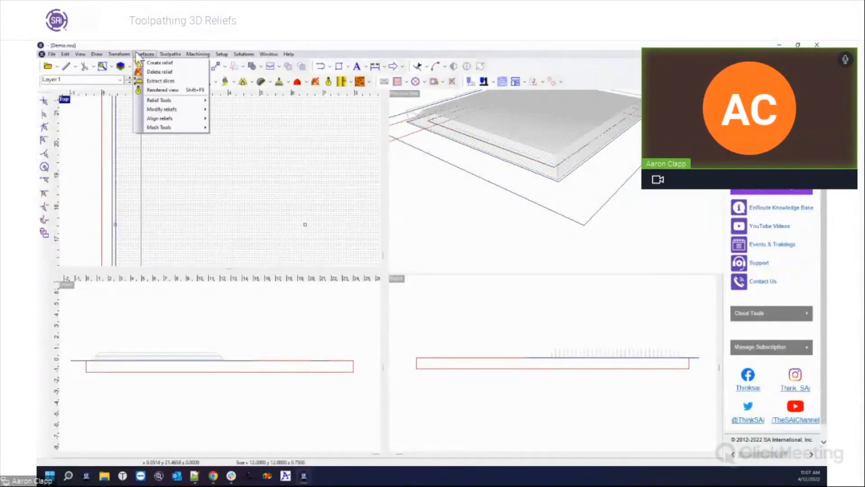
mouse_move(155, 117)
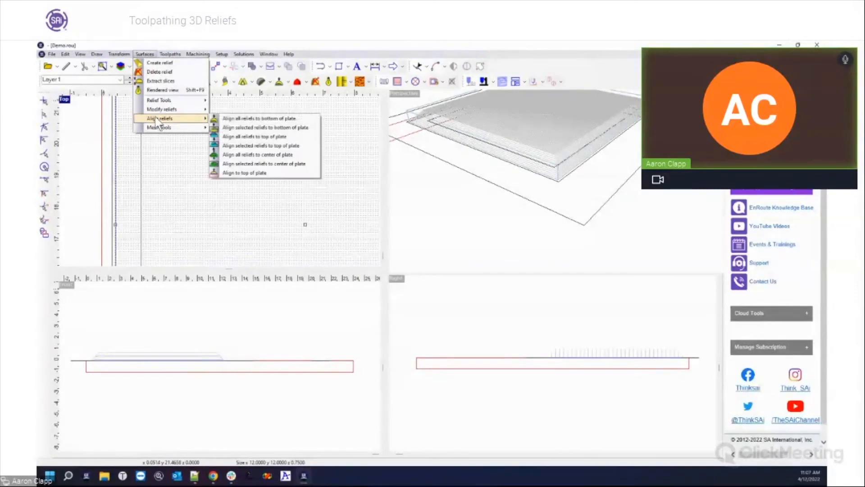
left_click(243, 118)
left_click(128, 238)
scroll(128, 238, "down", 5)
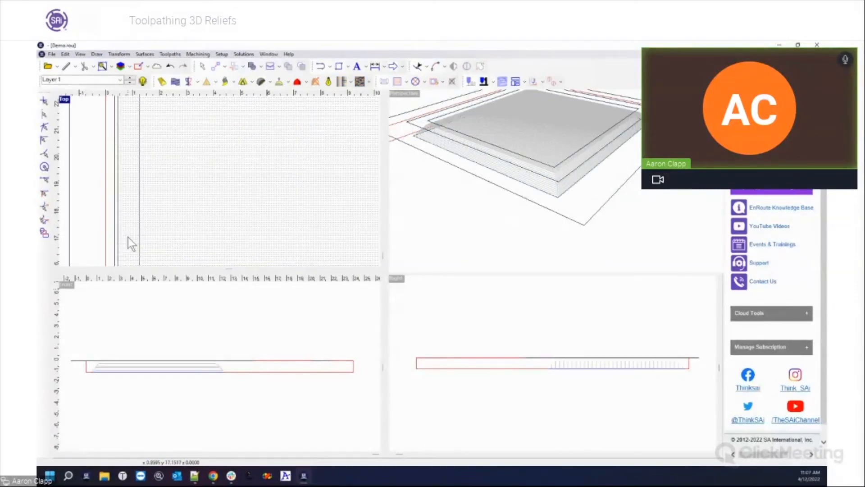
- Try to hatch fill the area with the surrounding rectangle included, using the 1/8" End Mill at 0.75 in depth
left_click(185, 237)
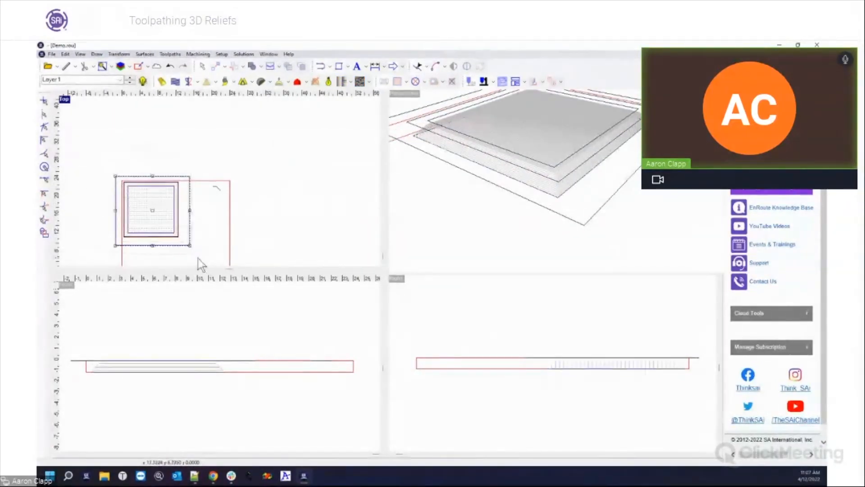
left_click(397, 81)
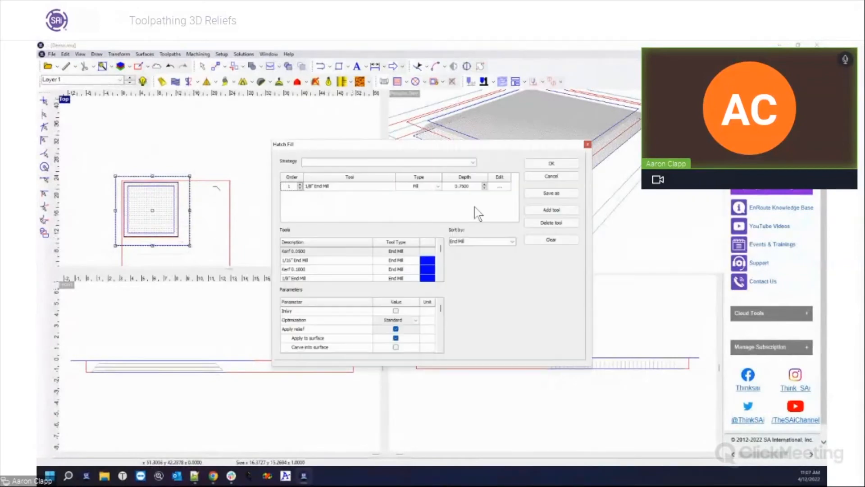
left_click(543, 163)
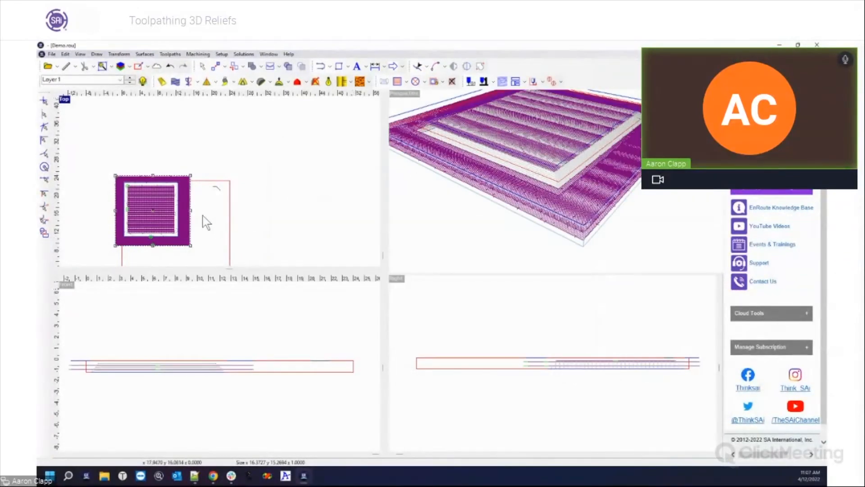
left_click(202, 221)
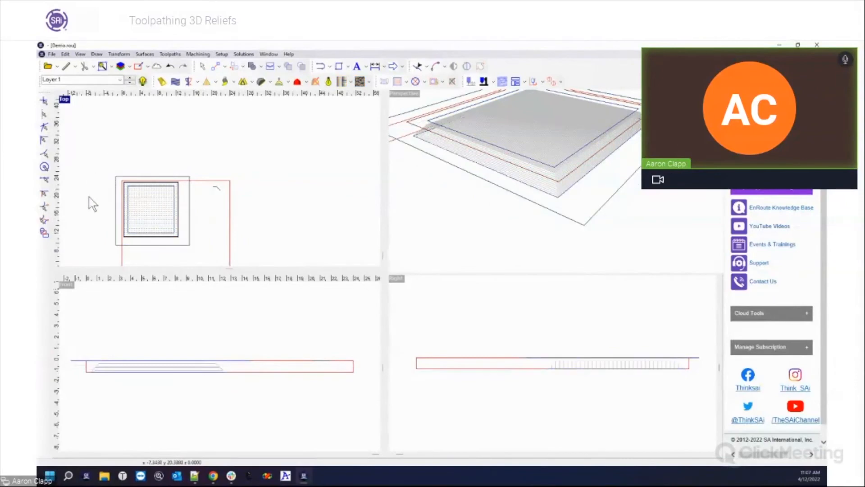
- Delete the surrounding rectangle and hatch fill between the relief's offset contours with the existing tool settings
scroll(119, 183, "up", 3)
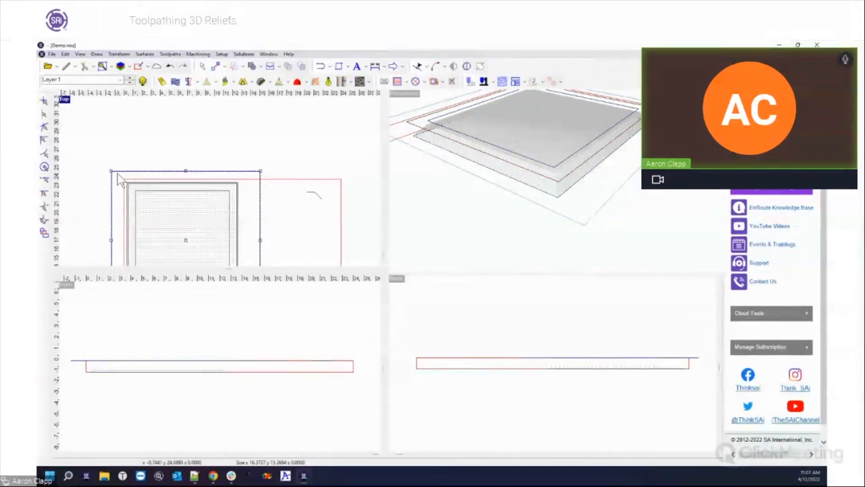
scroll(120, 208, "down", 2)
left_click_drag(110, 171, 201, 250)
left_click(435, 82)
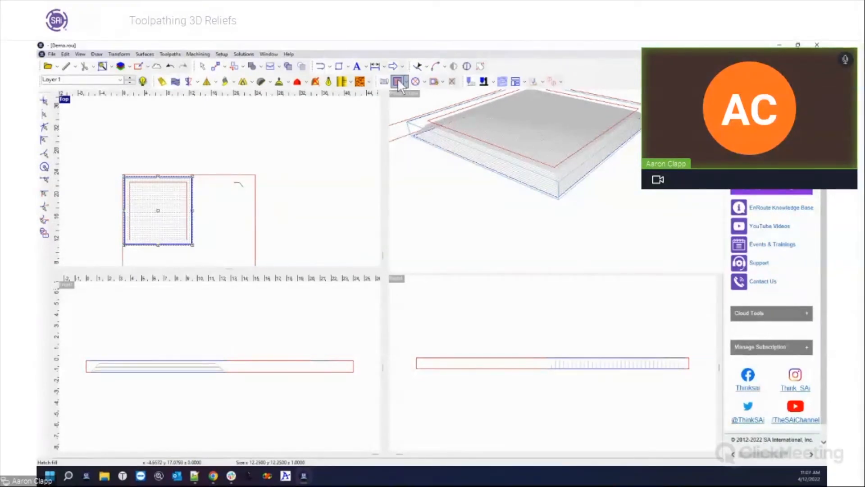
left_click(531, 163)
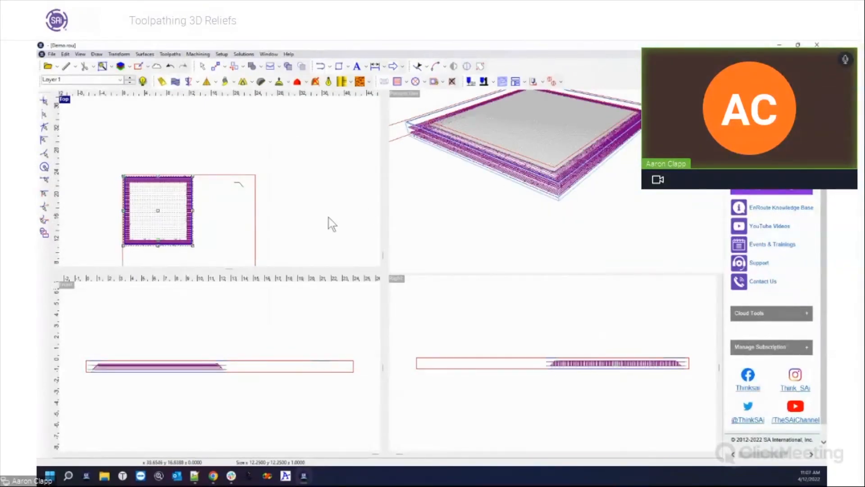
- Run a 3D simulation of the relief's toolpaths on the whole plate at 70 dpi and inspect the recessed cut
left_click_drag(105, 158, 224, 265)
left_click(198, 54)
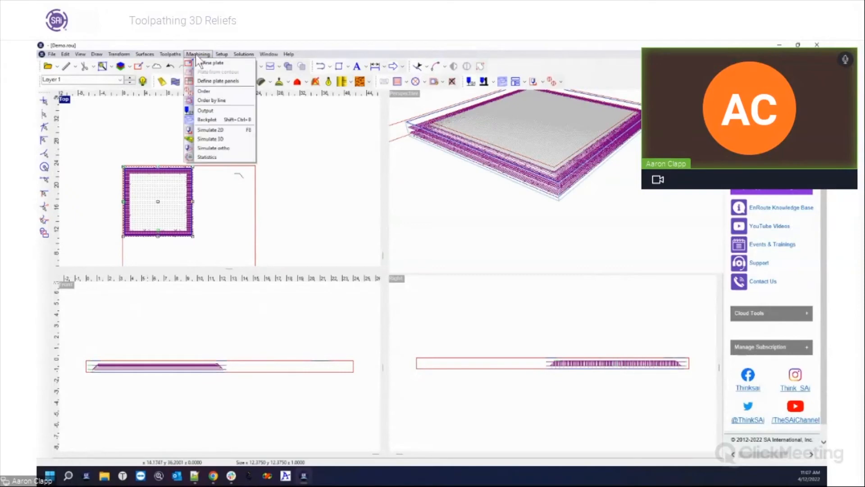
left_click(210, 138)
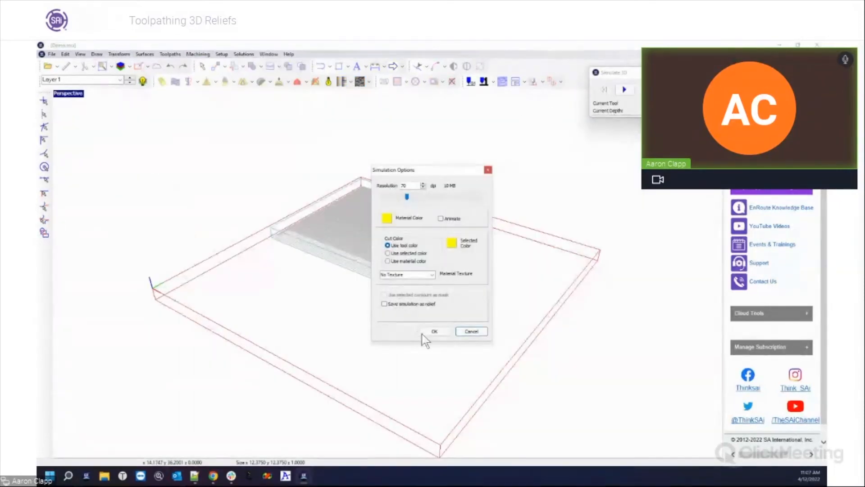
left_click(435, 332)
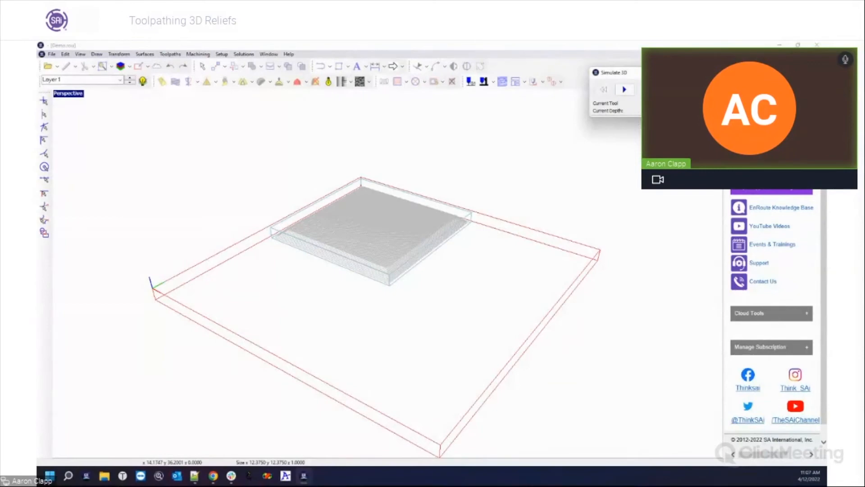
left_click(624, 89)
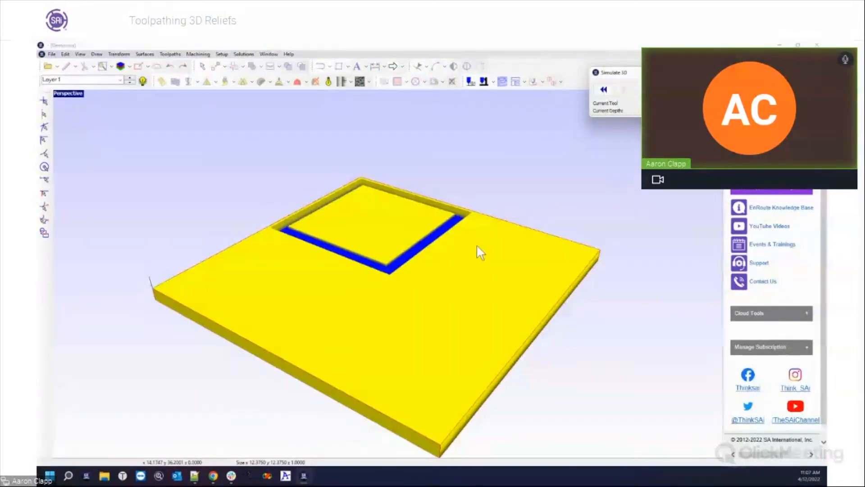
middle_click_drag(449, 351, 448, 358)
scroll(477, 305, "up", 5)
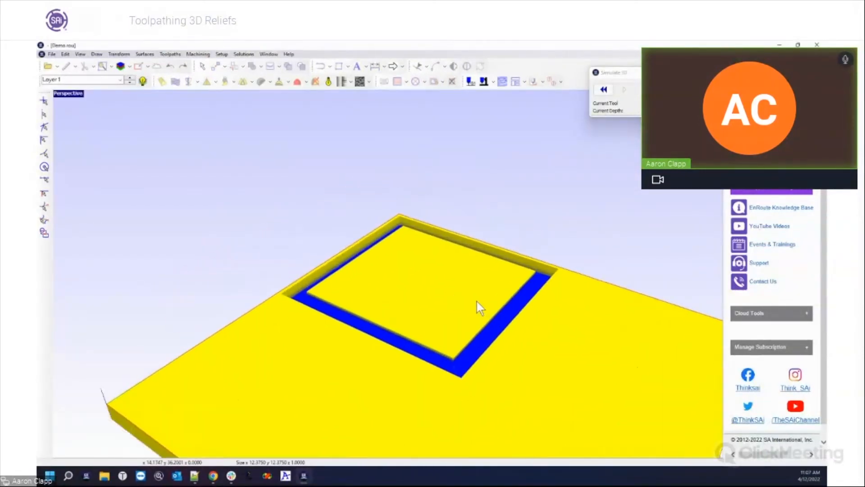
- Inspect the simulated groove and sloped edge around the raised square up close, and close the simulation
middle_click_drag(504, 337, 445, 323)
scroll(494, 336, "up", 5)
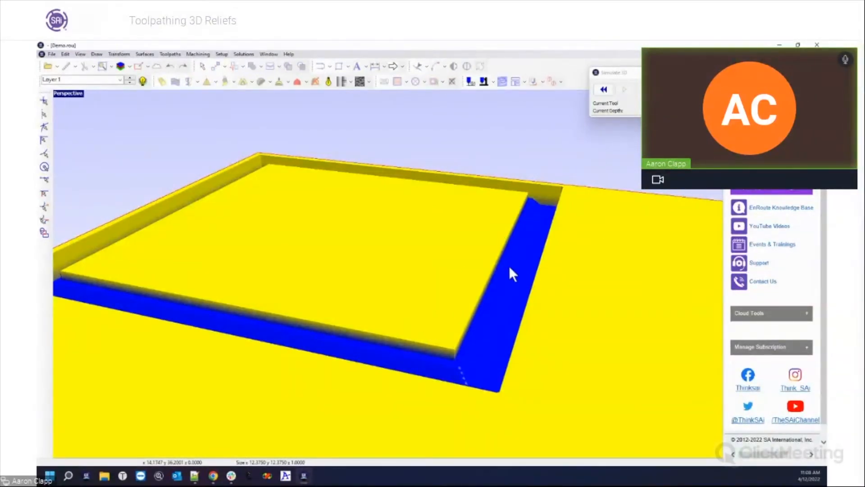
left_click(717, 73)
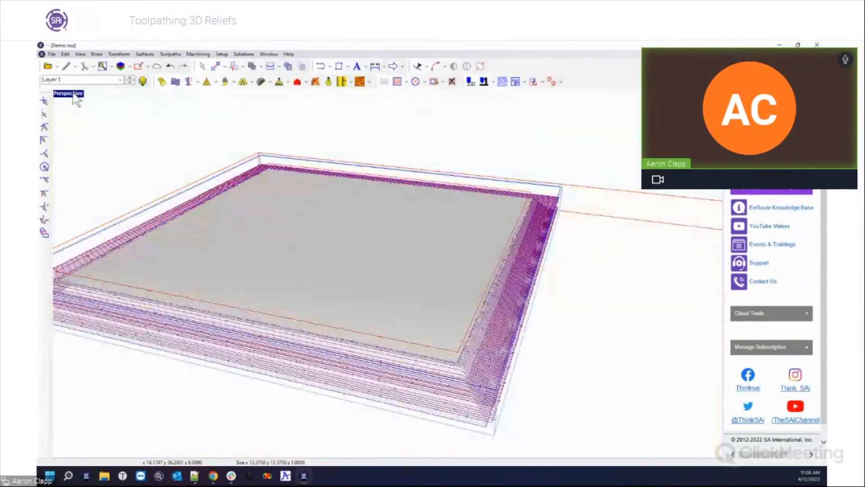
- Restore the four-view layout and examine the hatch passes along the relief's bevel in the Front view
double_click(74, 94)
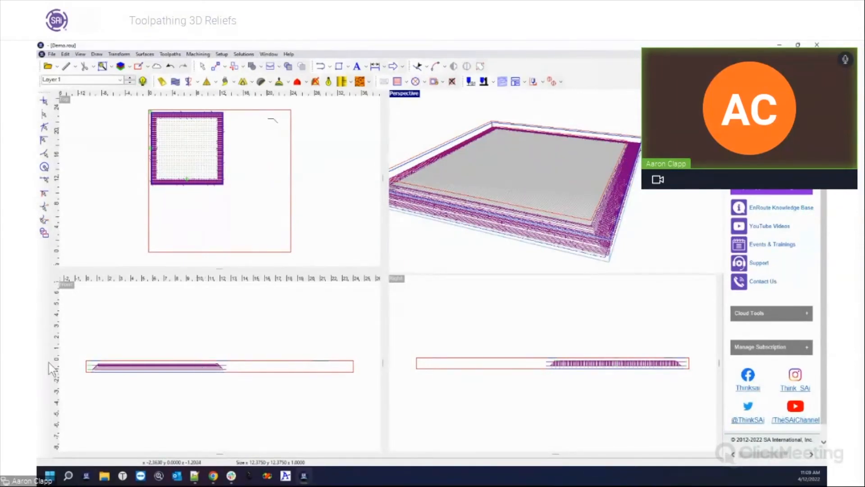
scroll(107, 344, "up", 3)
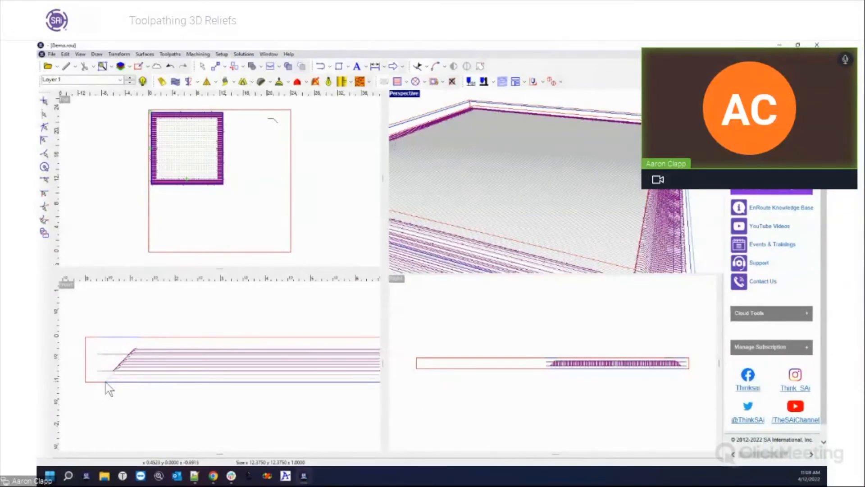
scroll(106, 383, "down", 3)
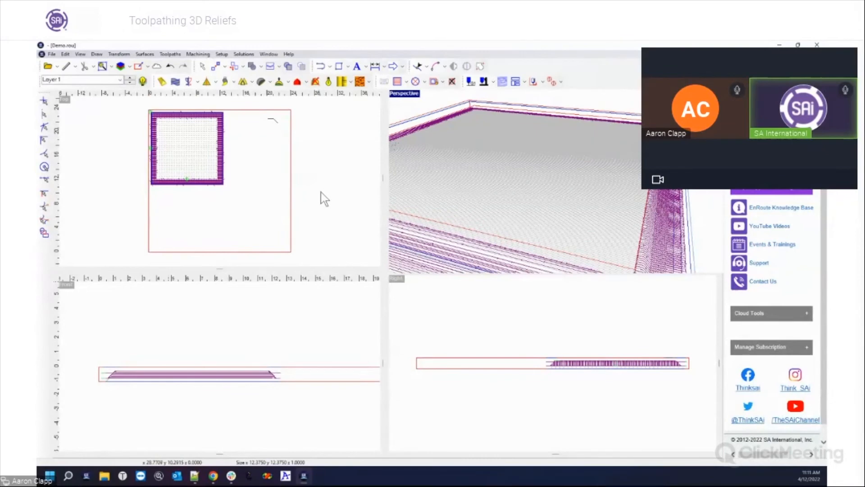
- Look up the 1/8" Ball End Mill's parameters in the tool library and close the library
left_click(222, 54)
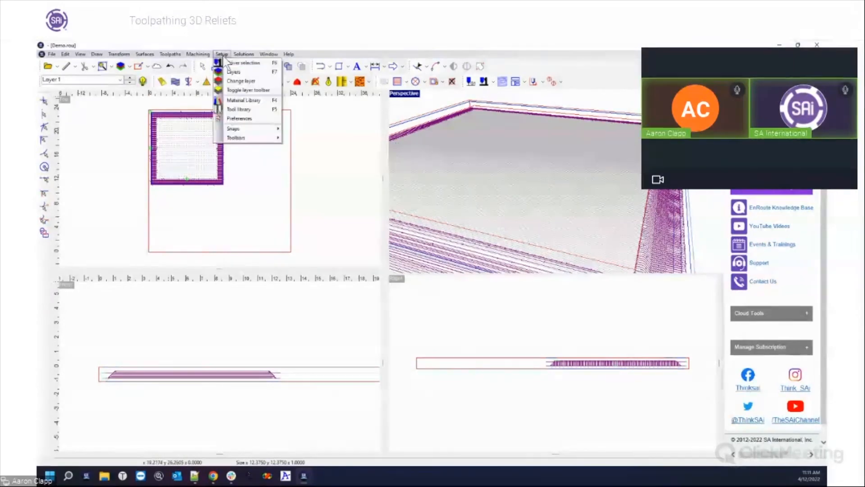
left_click(241, 111)
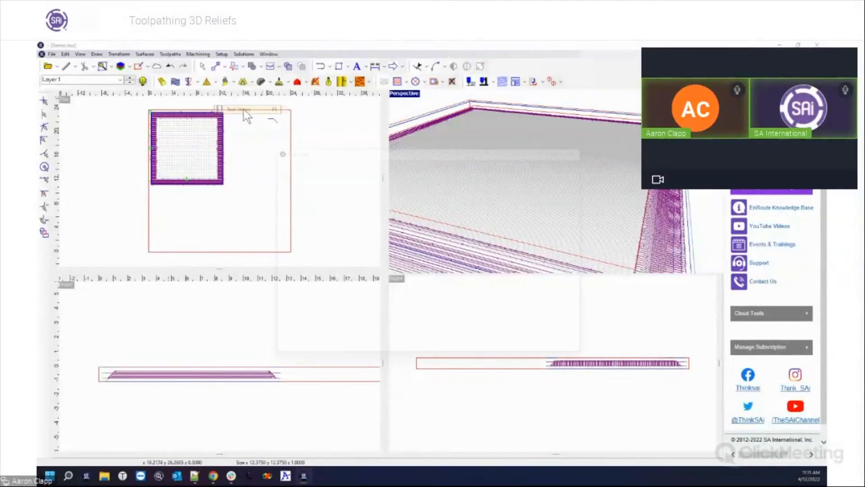
left_click_drag(489, 143, 518, 118)
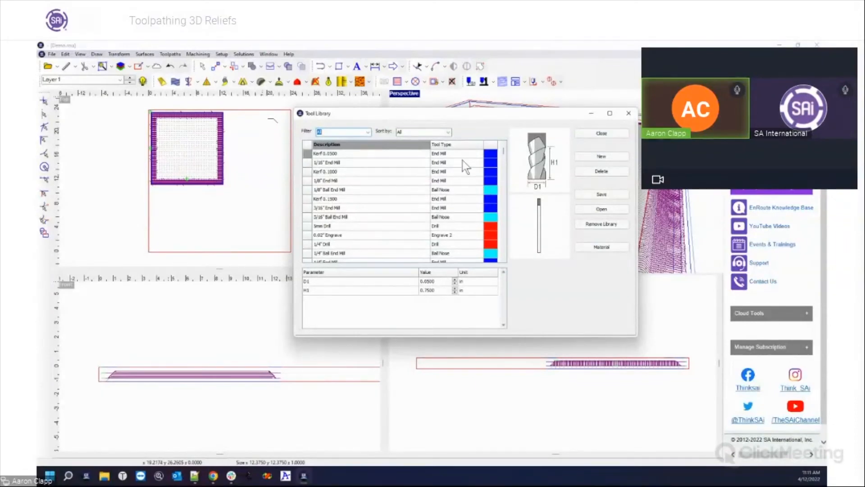
double_click(340, 190)
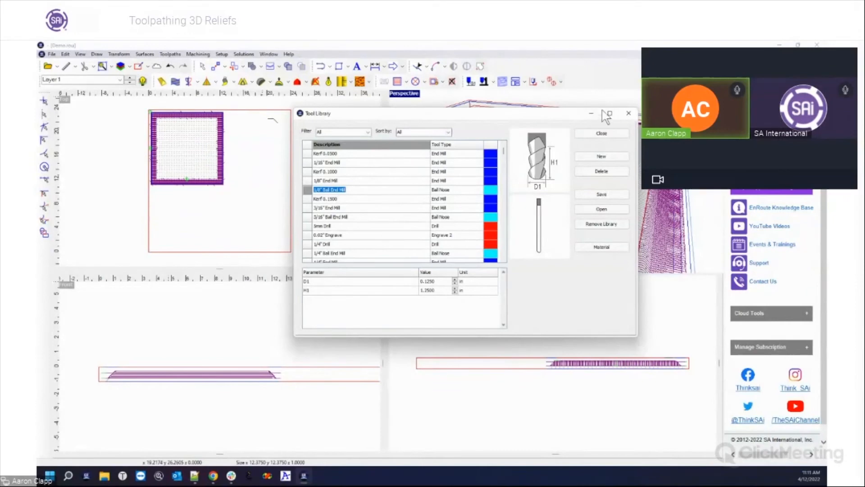
left_click(632, 116)
- Draw two separate lines converging into an open-tipped V, about 3.5 wide and 7.8 tall, on the empty plate area beside the relief
scroll(245, 183, "up", 3)
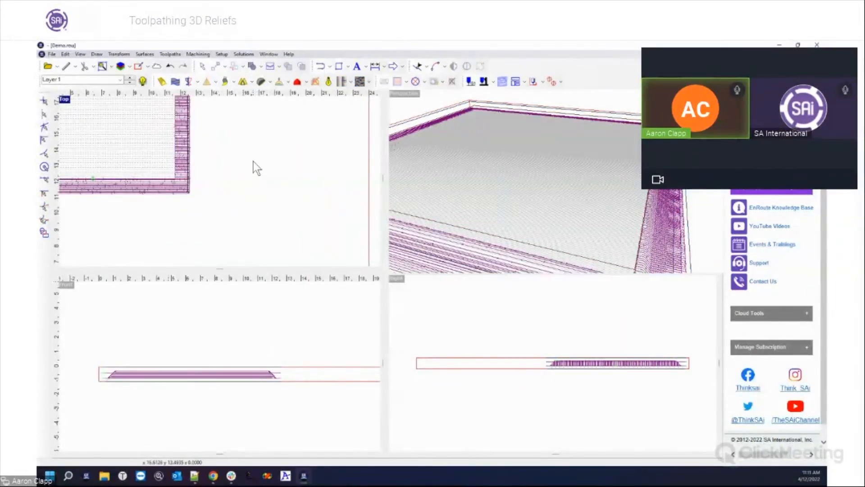
left_click(319, 67)
left_click(231, 128)
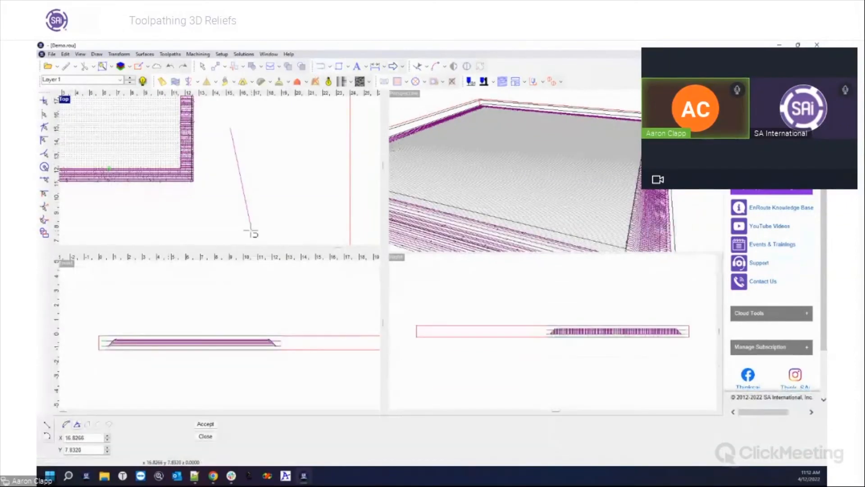
left_click(251, 233)
left_click(278, 130)
left_click(257, 234)
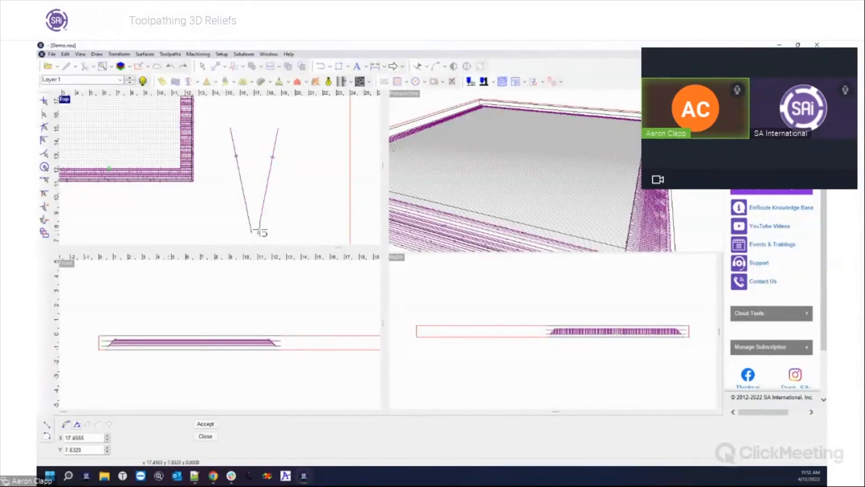
right_click(262, 231)
scroll(262, 242, "up", 1)
scroll(254, 247, "up", 1)
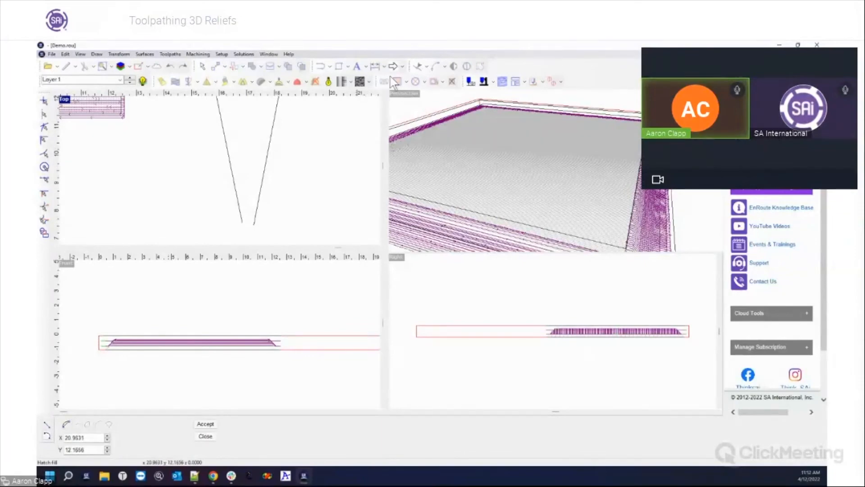
left_click(359, 82)
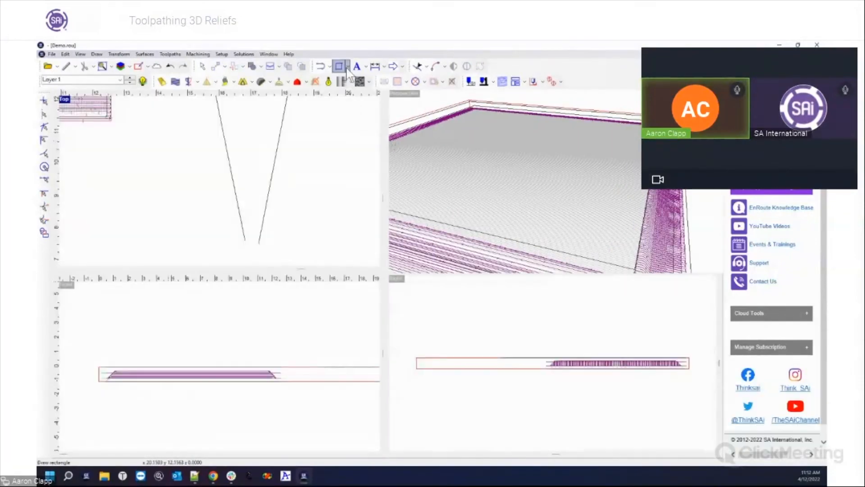
right_click(273, 154)
right_click(271, 197)
left_click(230, 213)
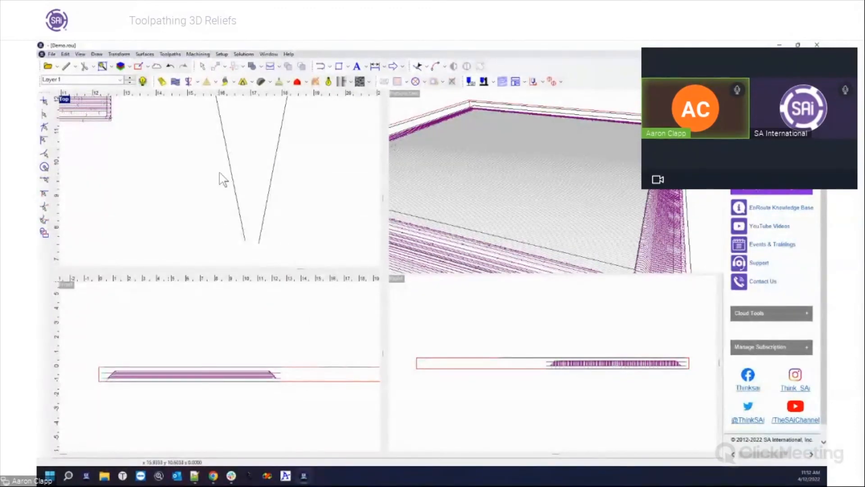
scroll(292, 199, "down", 2)
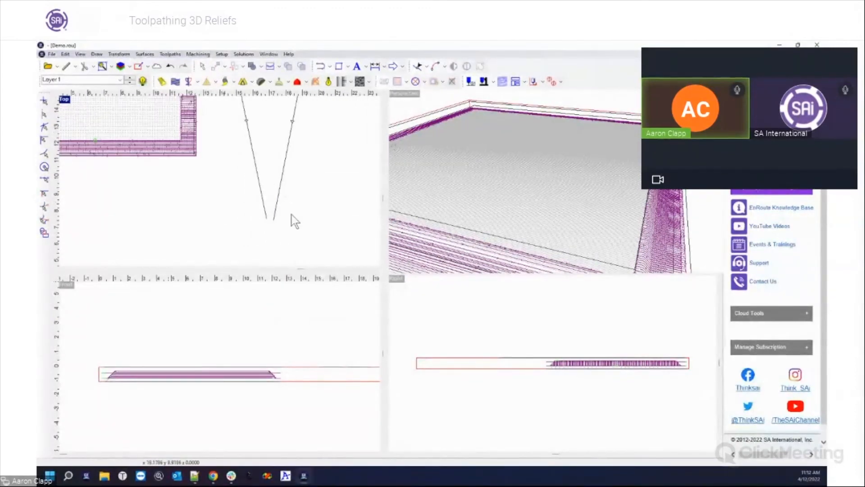
- Draw two closely spaced parallel vertical lines on the far side of the V from the relief
left_click(320, 66)
left_click(334, 127)
left_click(334, 217)
right_click(334, 216)
left_click(337, 127)
left_click(337, 216)
right_click(337, 217)
right_click(346, 210)
scroll(353, 194, "down", 2)
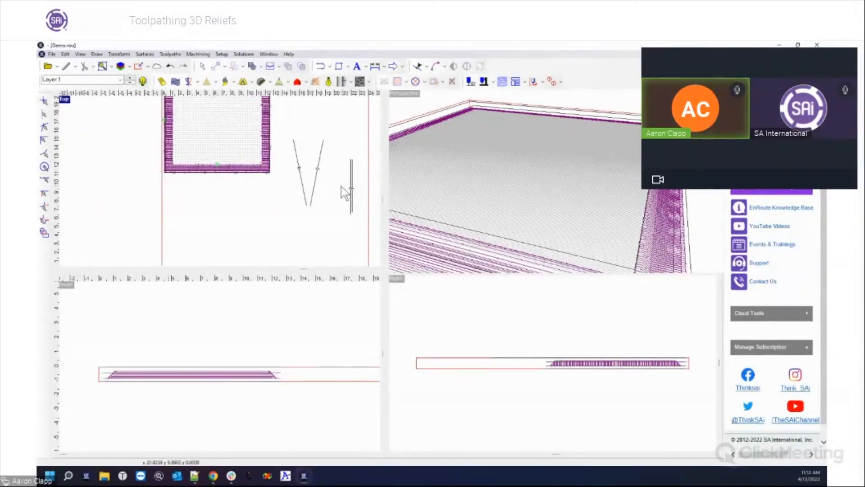
scroll(338, 171, "up", 3)
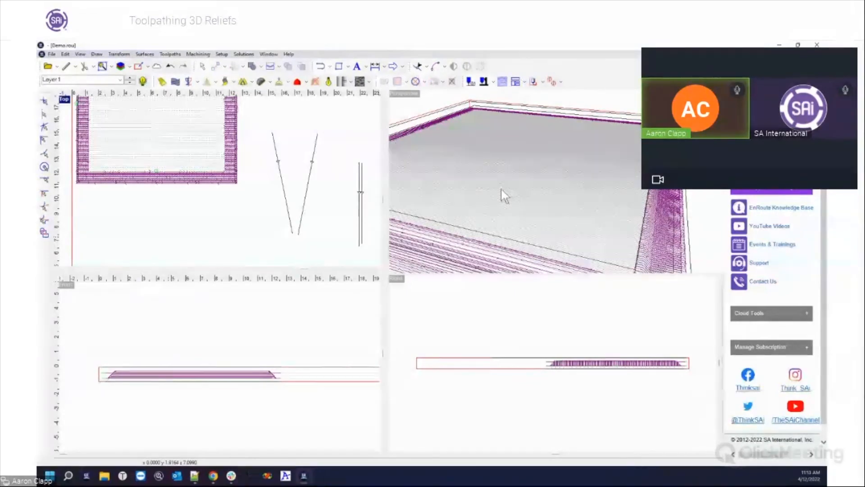
scroll(346, 157, "down", 2)
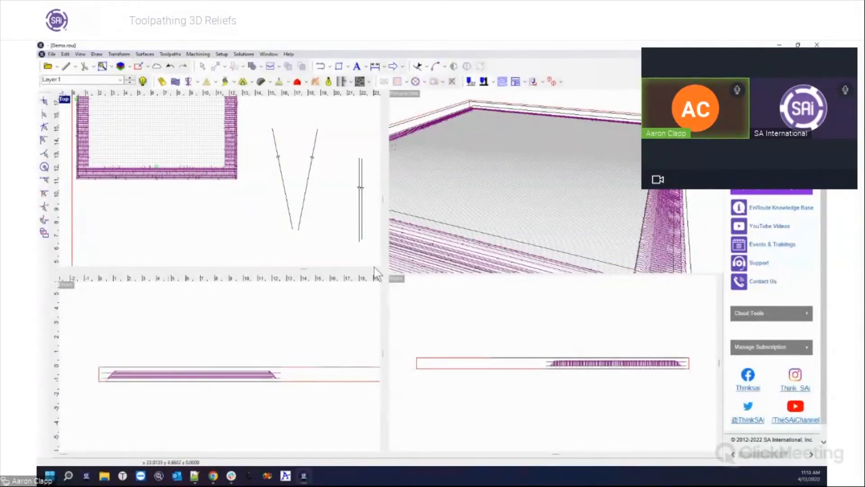
- Maximize the Top view and select the small bevel profile line near the plate's upper corner
left_click_drag(261, 104, 340, 228)
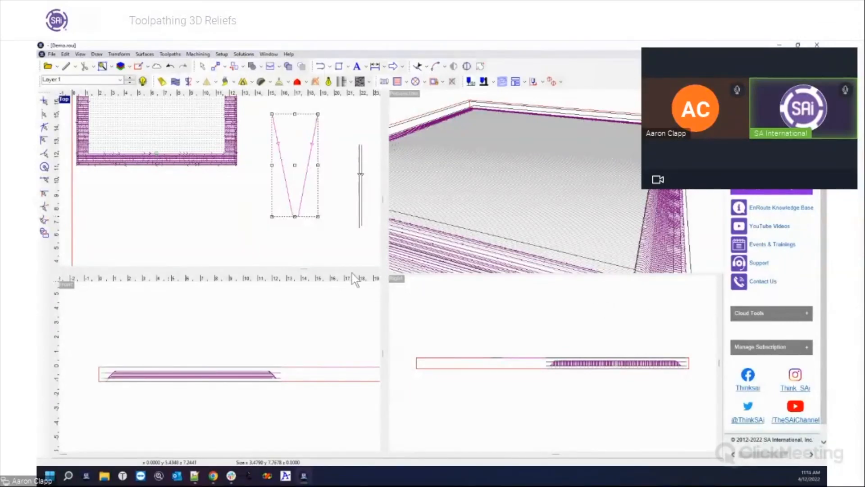
double_click(64, 99)
scroll(427, 342, "down", 3)
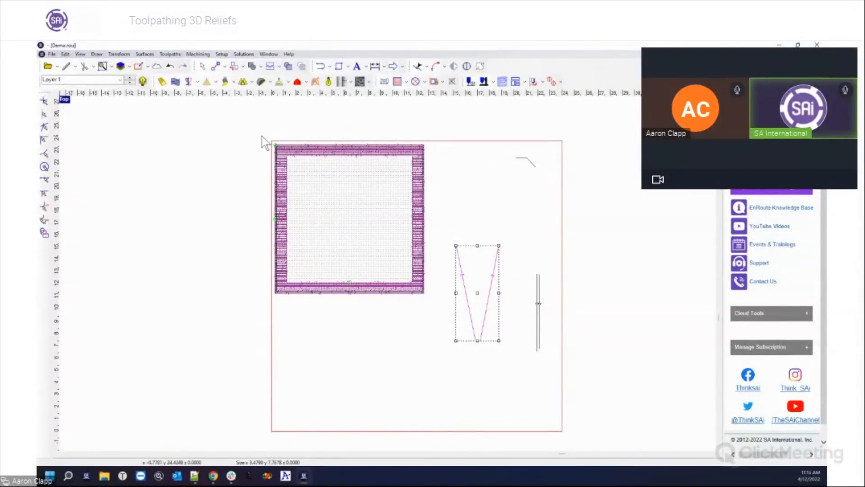
left_click(424, 180)
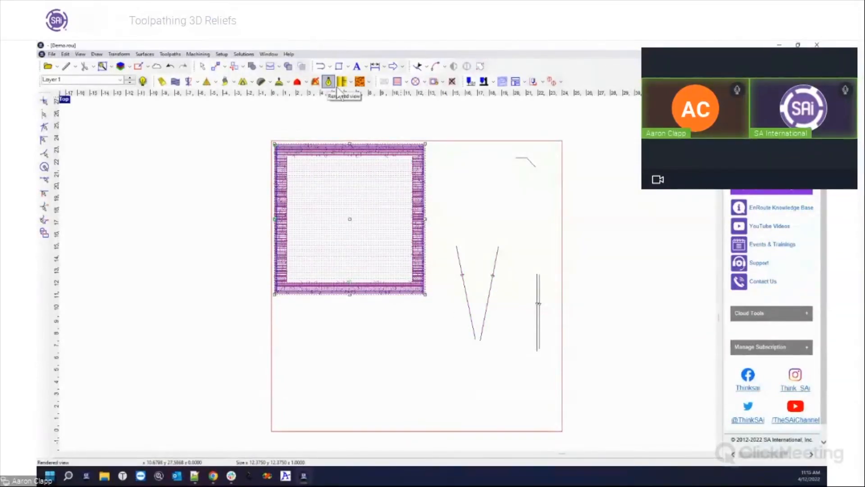
left_click(442, 161)
left_click_drag(496, 142, 547, 180)
scroll(534, 165, "up", 2)
scroll(534, 165, "up", 1)
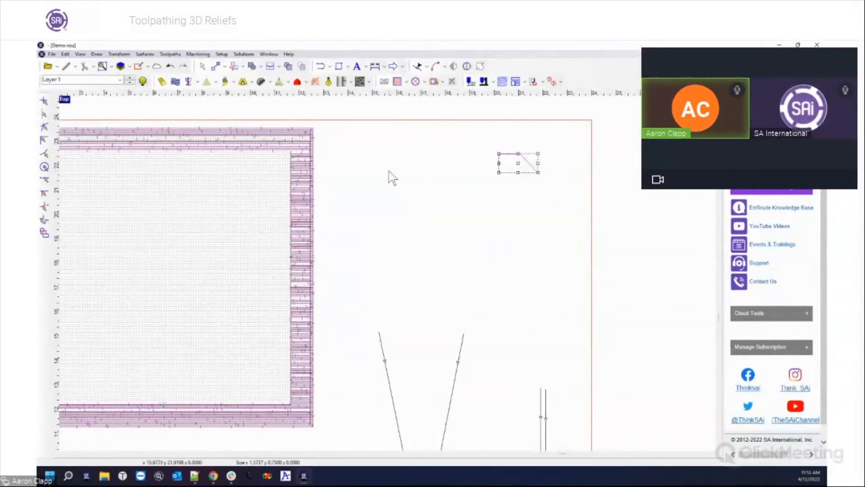
- Select the square relief with its offset contours and delete their toolpaths
scroll(388, 171, "down", 3)
left_click_drag(223, 130, 378, 304)
left_click(452, 81)
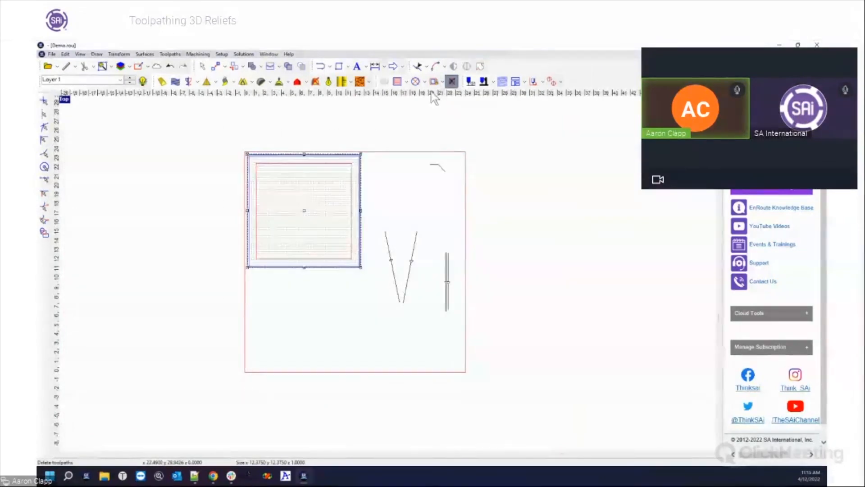
- Select the relief and review the available relief modification and chamfer commands without applying any
left_click(288, 150)
scroll(291, 151, "up", 3)
left_click(288, 161)
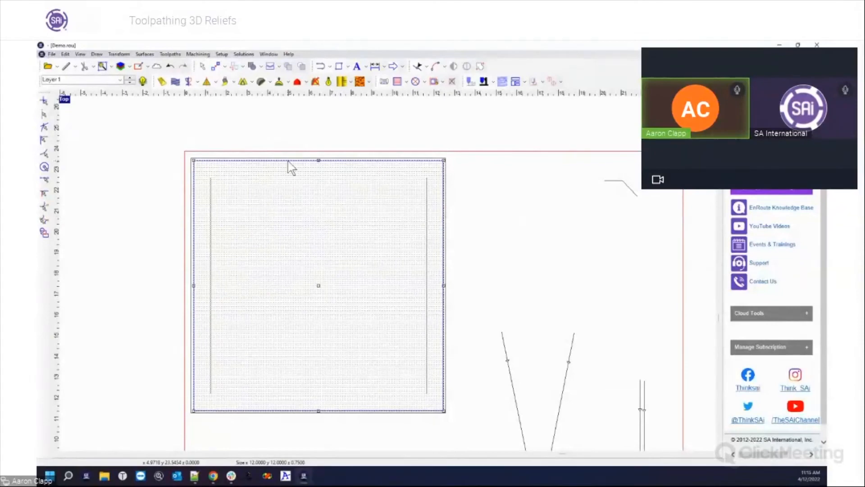
left_click(145, 54)
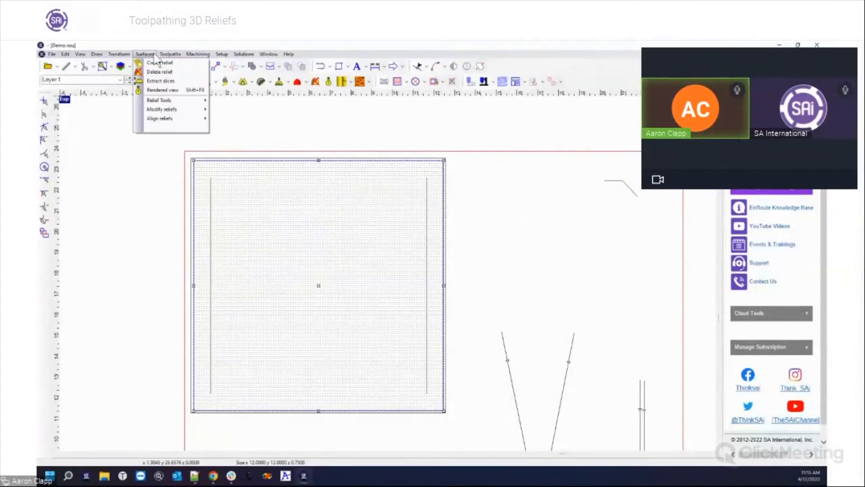
mouse_move(171, 101)
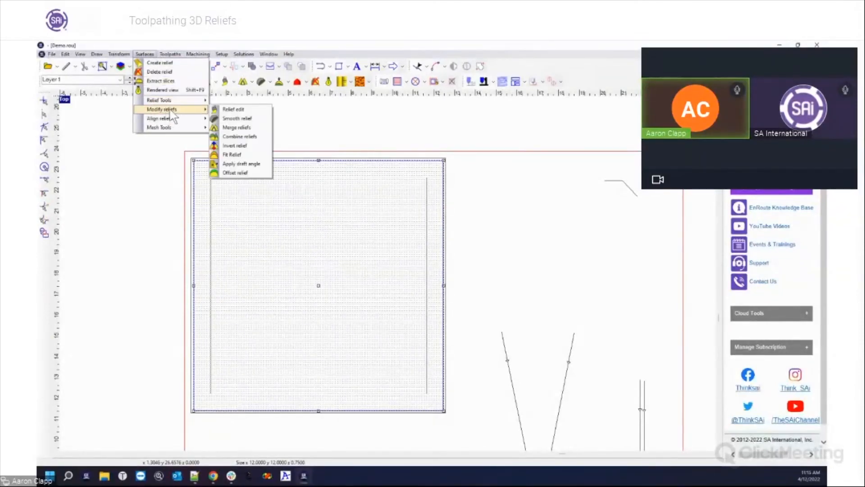
mouse_move(245, 128)
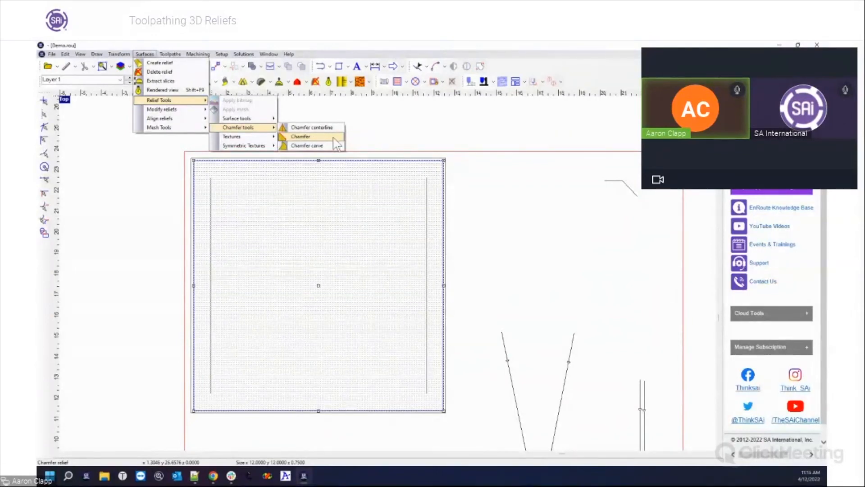
left_click(528, 174)
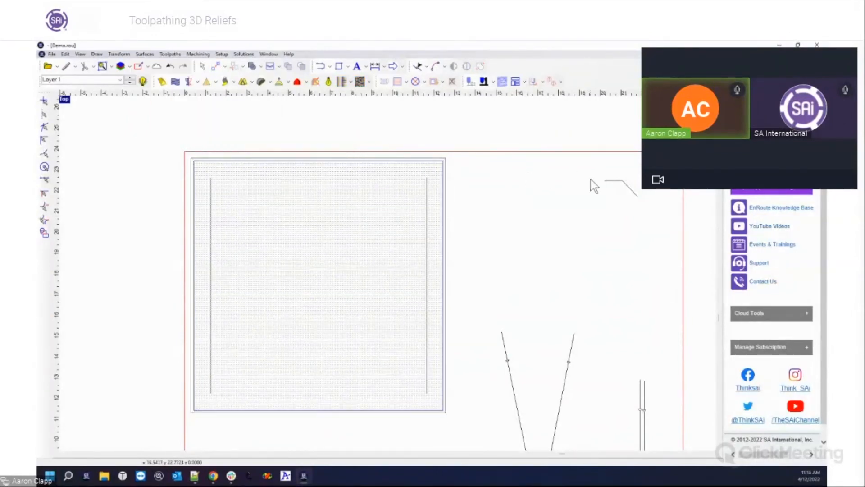
- Move the small bevel profile line slightly closer to the relief and deselect it
scroll(584, 193, "down", 4)
scroll(628, 179, "up", 4)
left_click_drag(548, 175, 624, 228)
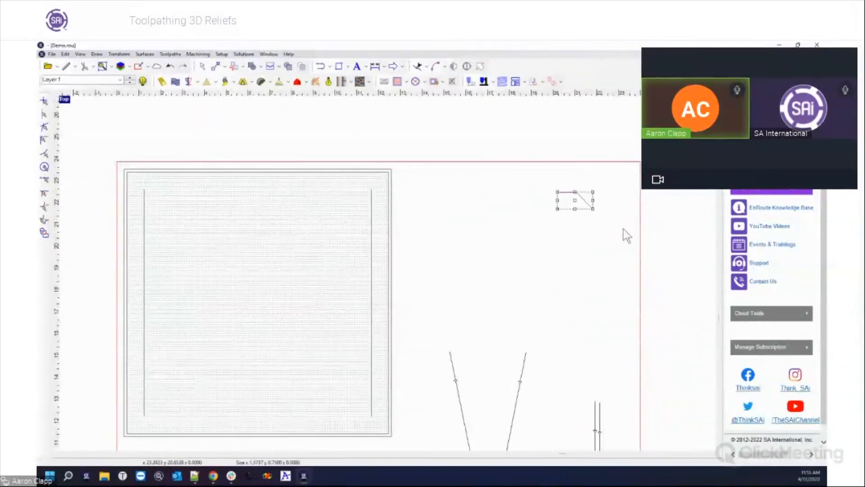
left_click_drag(575, 200, 543, 205)
left_click(575, 233)
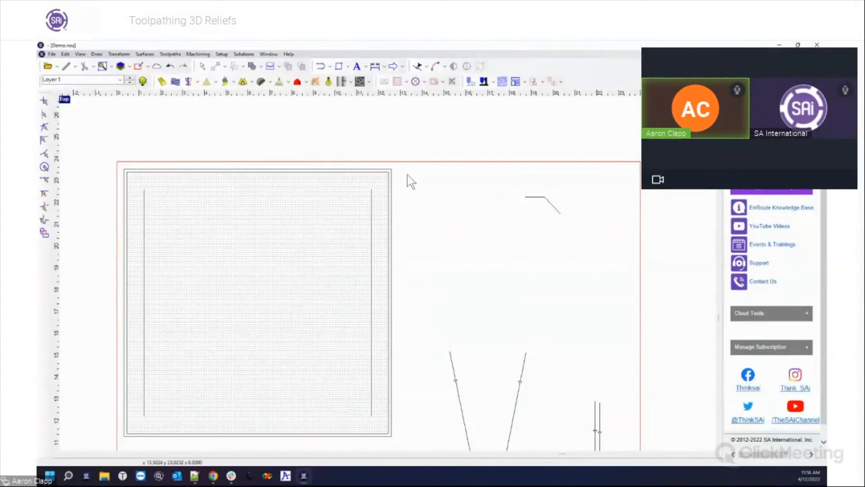
- Show the relief in rendered view and restore the four-view layout
left_click(327, 82)
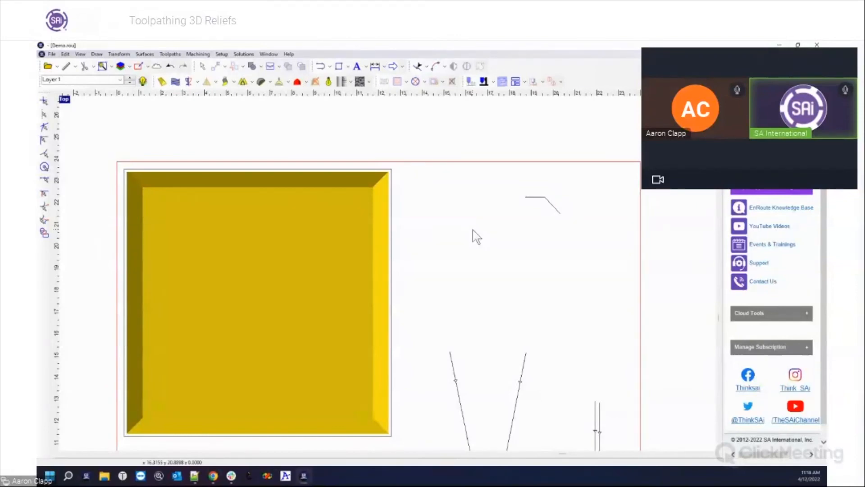
double_click(65, 101)
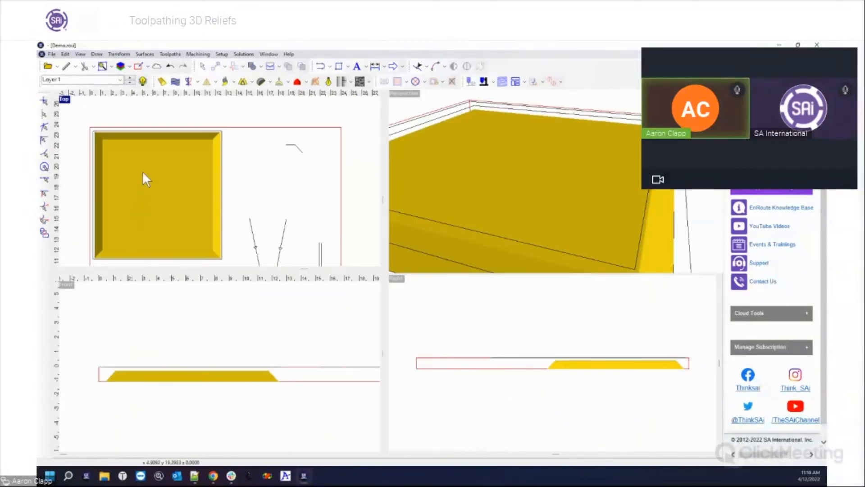
- Align the beveled square relief's contours to the top of the plate
left_click(148, 132)
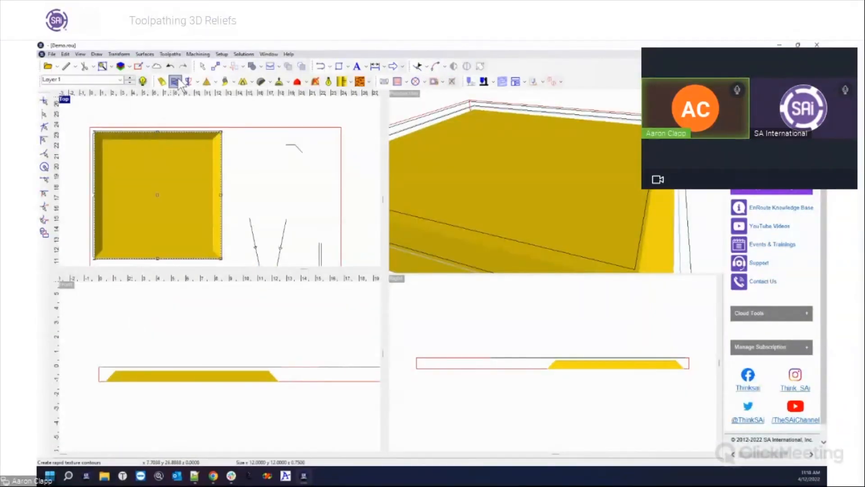
left_click(144, 55)
mouse_move(164, 110)
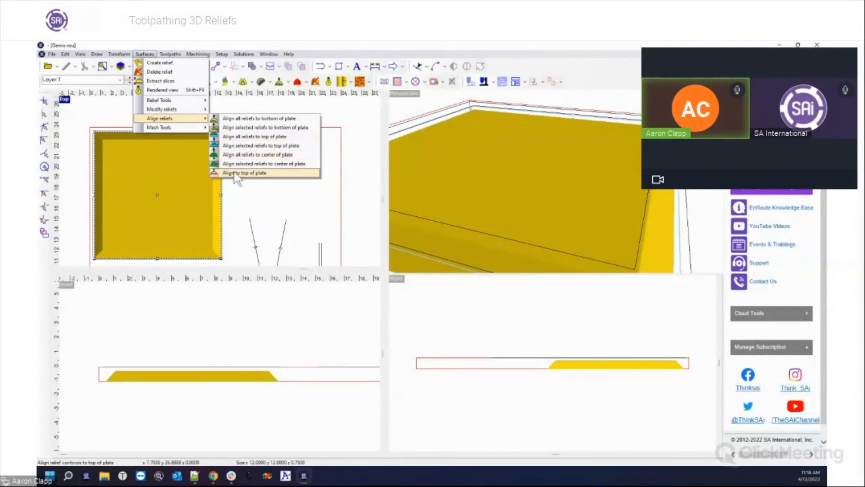
left_click(235, 173)
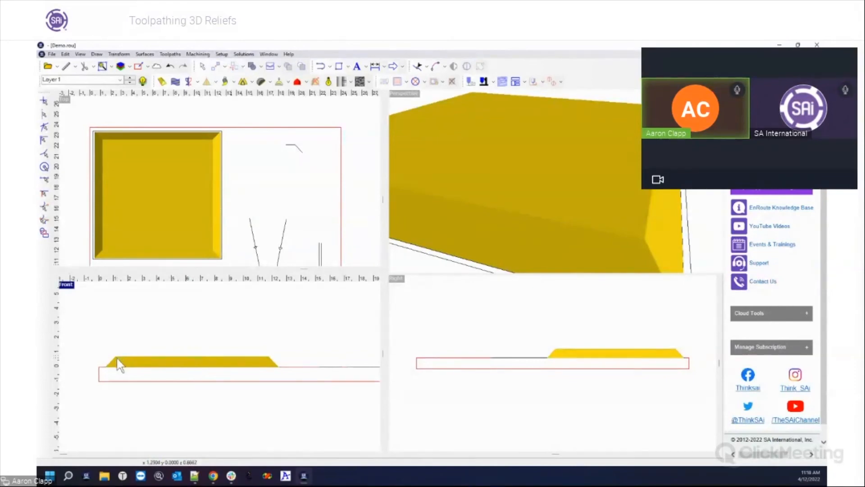
left_click(170, 138)
left_click(196, 132)
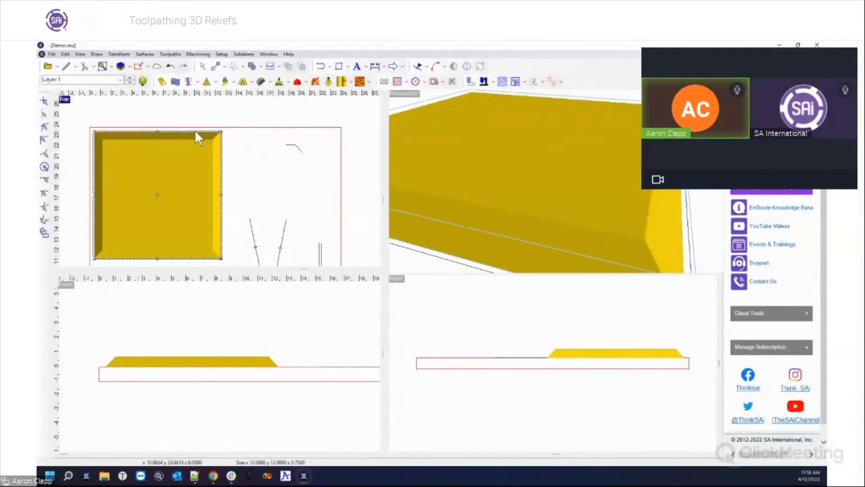
key("Delete")
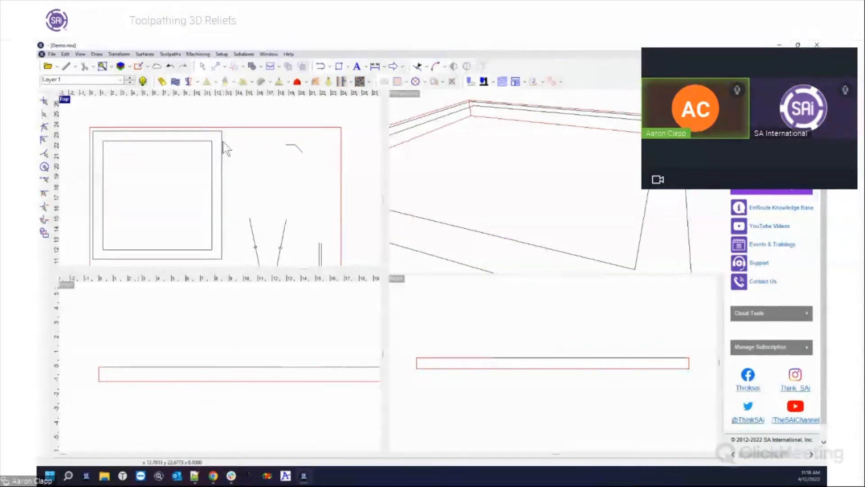
key("ctrl+z")
- Move the relief clear of the square contours in the top view and delete those contours
left_click(285, 147)
left_click_drag(284, 145, 285, 146)
scroll(290, 188, "down", 3)
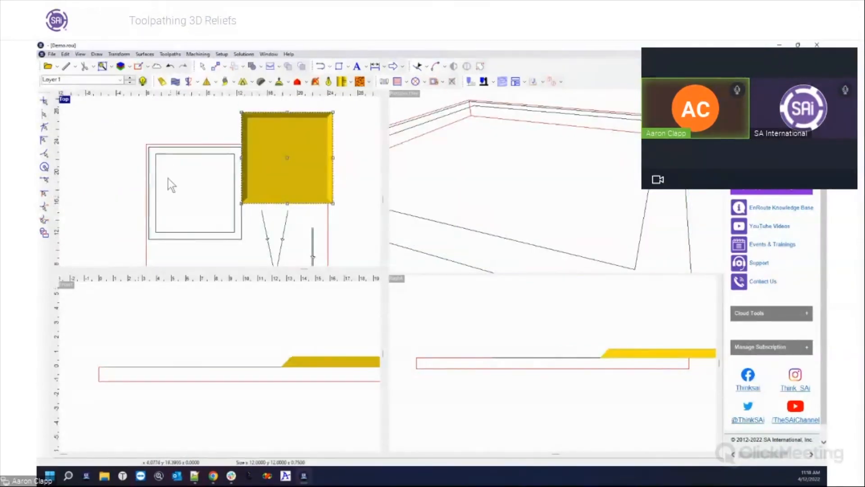
double_click(63, 102)
scroll(94, 216, "down", 2)
left_click_drag(162, 180, 343, 364)
key("Delete")
- Delete the remaining profile lines and tool shapes, and position the relief fully inside the plate near its upper edge
left_click(412, 158)
left_click_drag(406, 225, 252, 275)
left_click_drag(349, 176, 540, 421)
key("Delete")
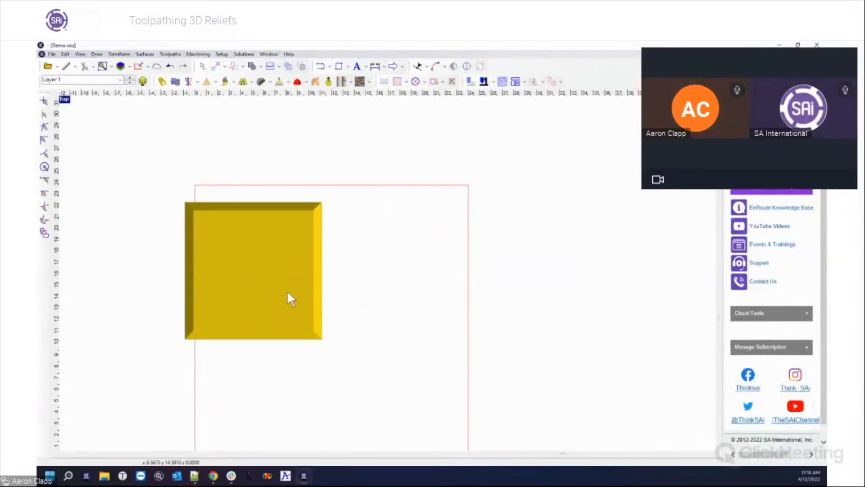
left_click(246, 203)
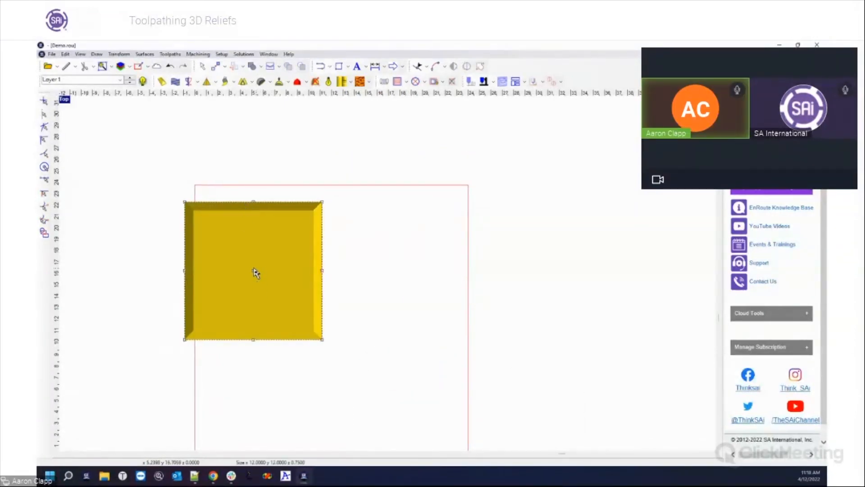
left_click_drag(255, 272, 295, 262)
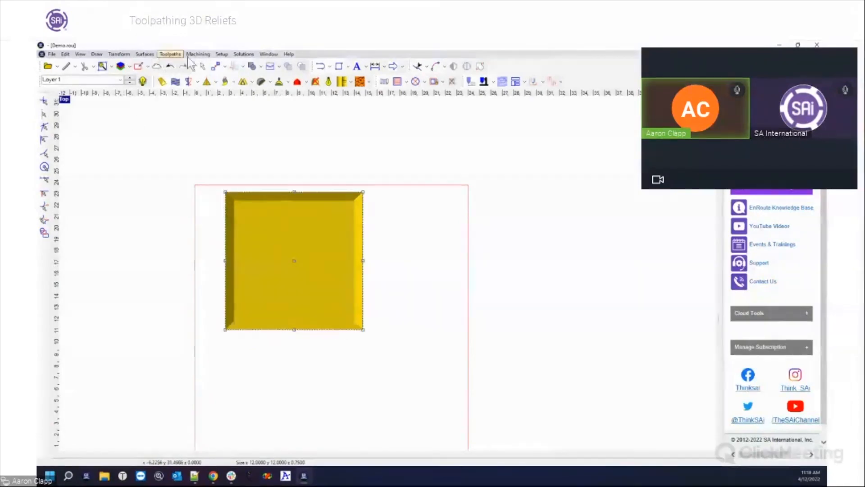
- Apply the Dots texture with 0.5 dot radius, 1.0 spacing and color to the beveled relief
left_click(151, 55)
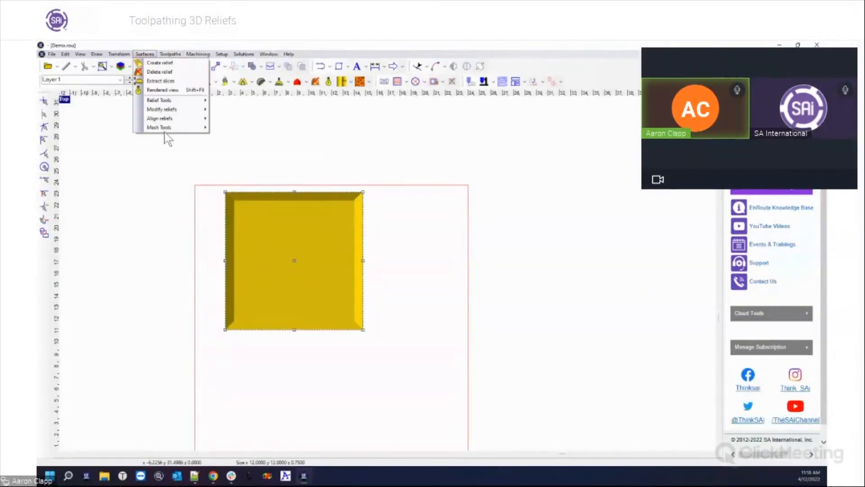
mouse_move(168, 101)
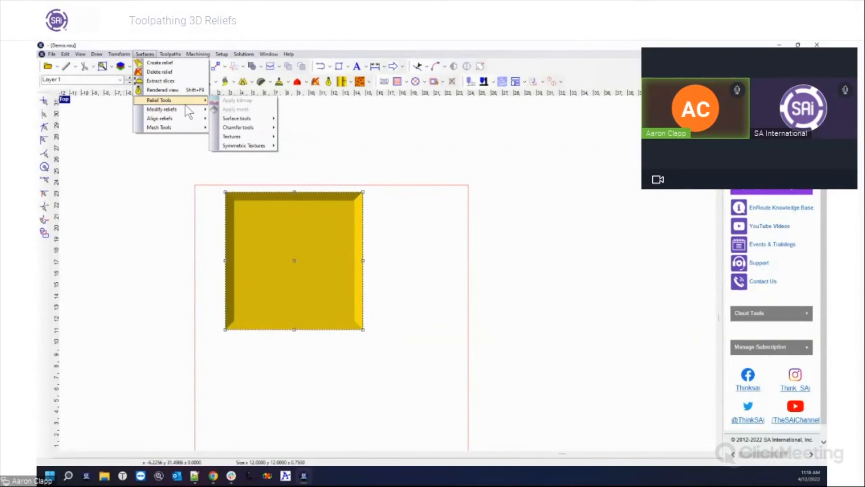
mouse_move(234, 138)
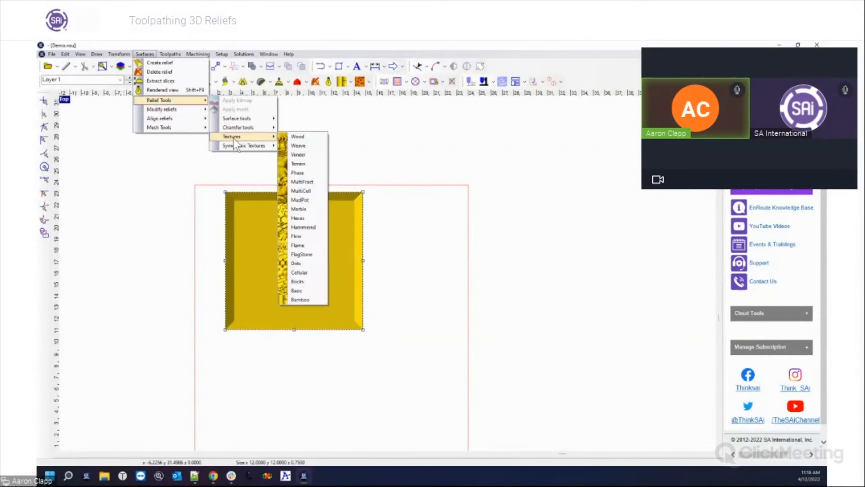
left_click(299, 262)
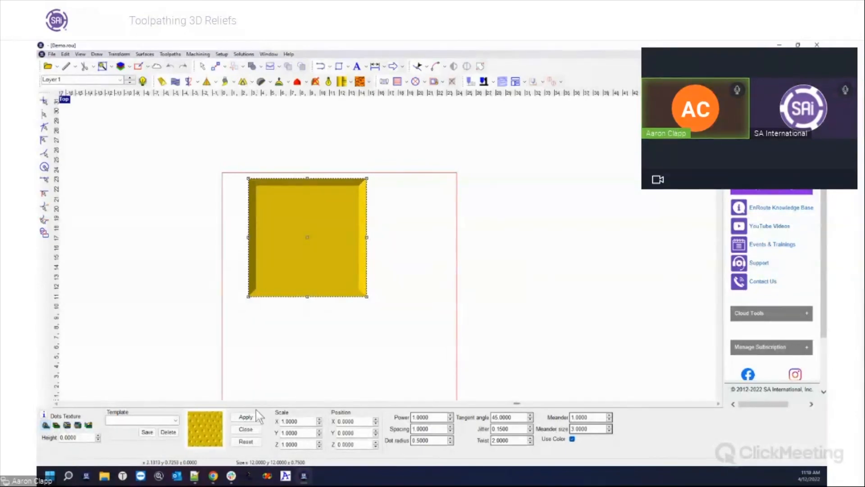
left_click(246, 417)
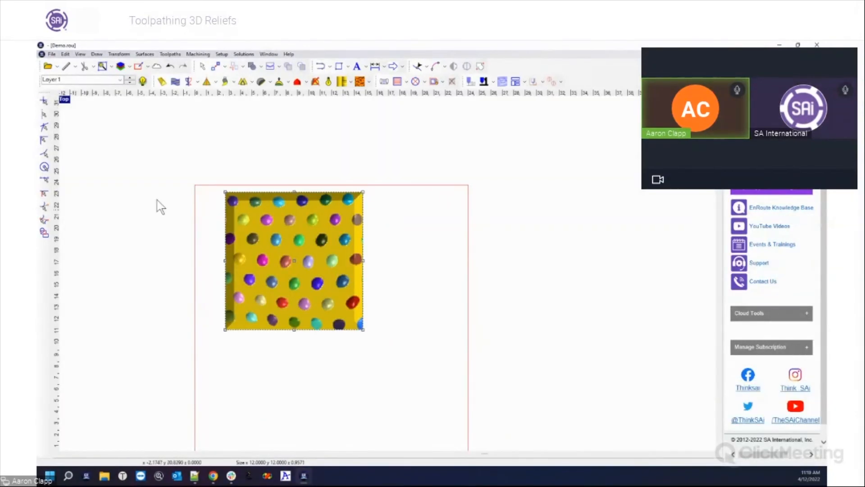
- Restore the four-view layout and examine the dotted relief from several angles in perspective
double_click(69, 102)
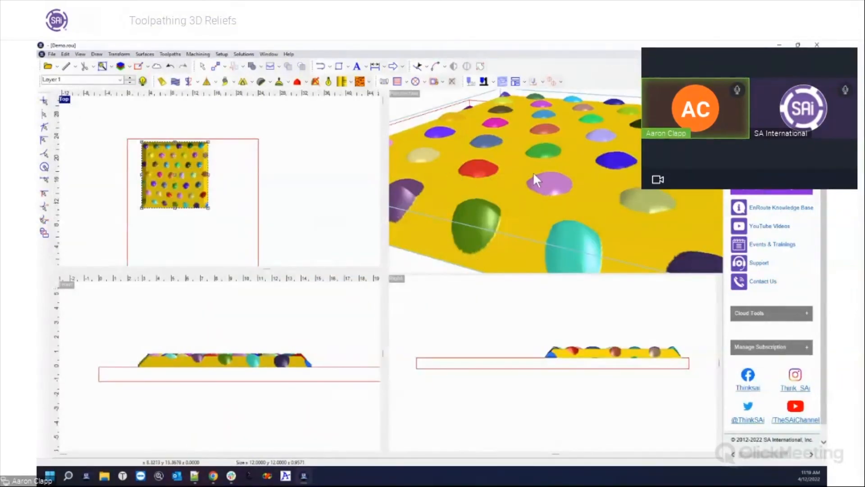
left_click_drag(582, 175, 514, 253)
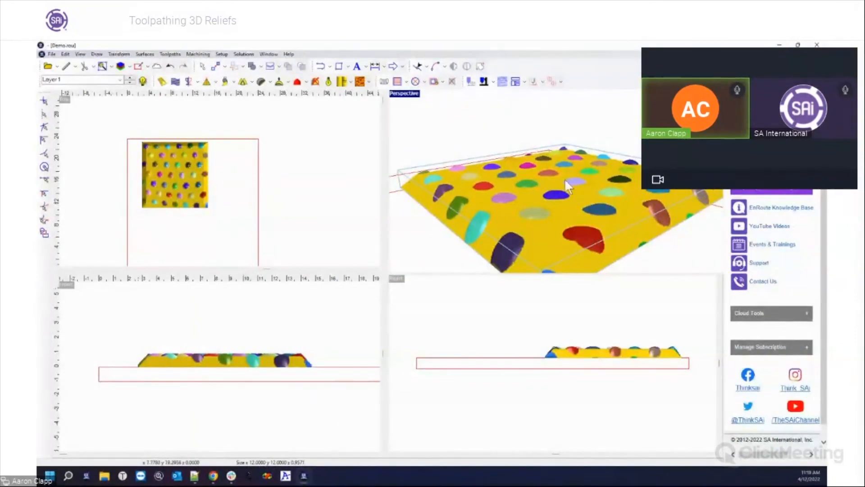
mouse_move(481, 211)
right_mouse_down()
mouse_move(522, 212)
mouse_move(477, 204)
right_mouse_up()
left_click_drag(477, 205, 526, 236)
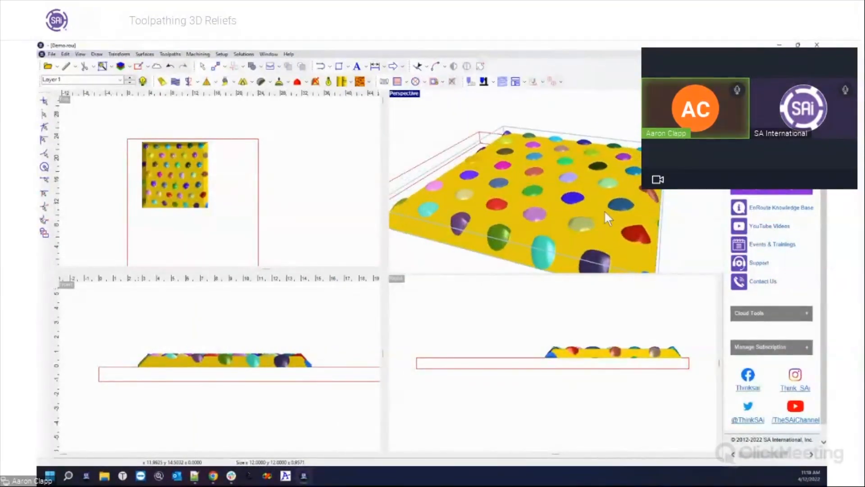
mouse_move(478, 212)
right_mouse_down()
mouse_move(499, 213)
mouse_move(477, 209)
right_mouse_up()
left_click_drag(477, 209, 537, 216)
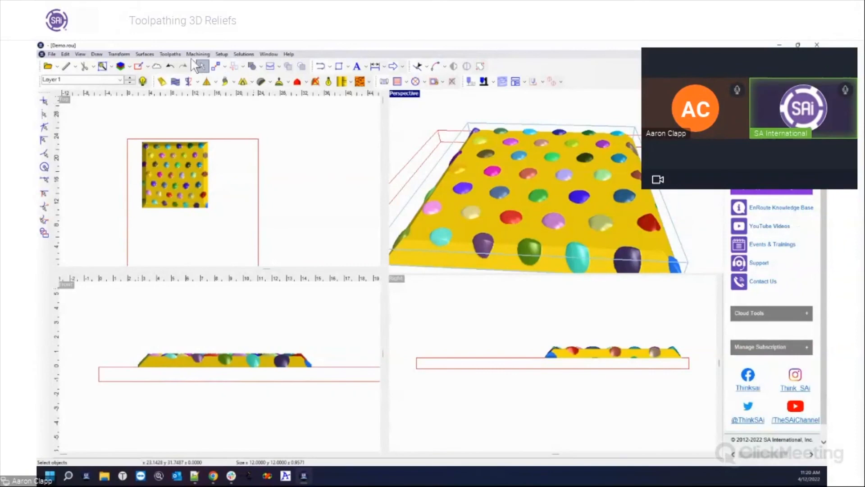
- Review the file types available for import, including the STL formats, and leave without importing anything
left_click(222, 55)
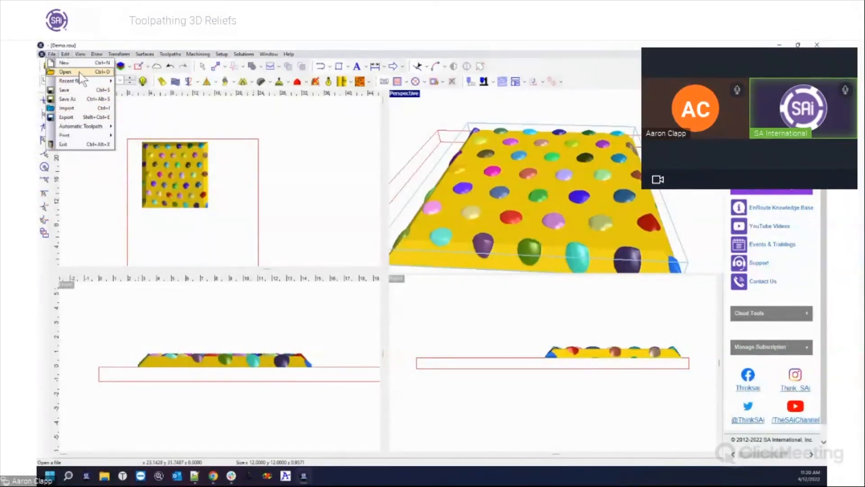
left_click(76, 108)
left_click(456, 294)
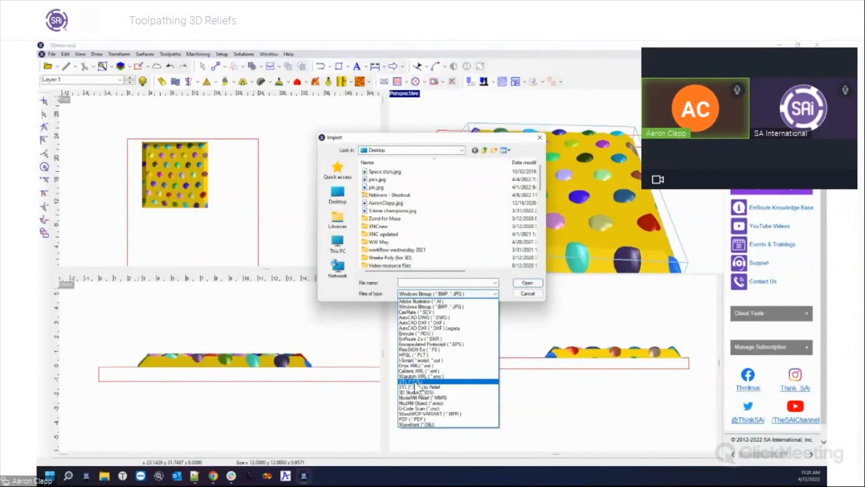
left_click(525, 294)
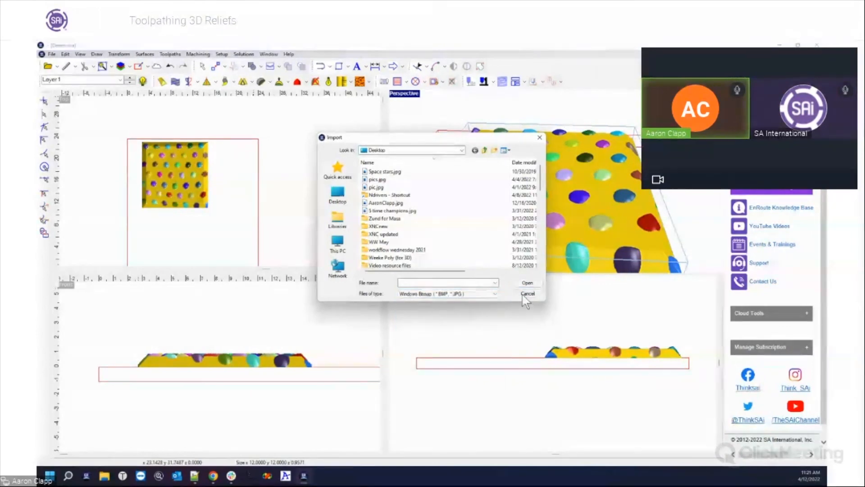
left_click(526, 294)
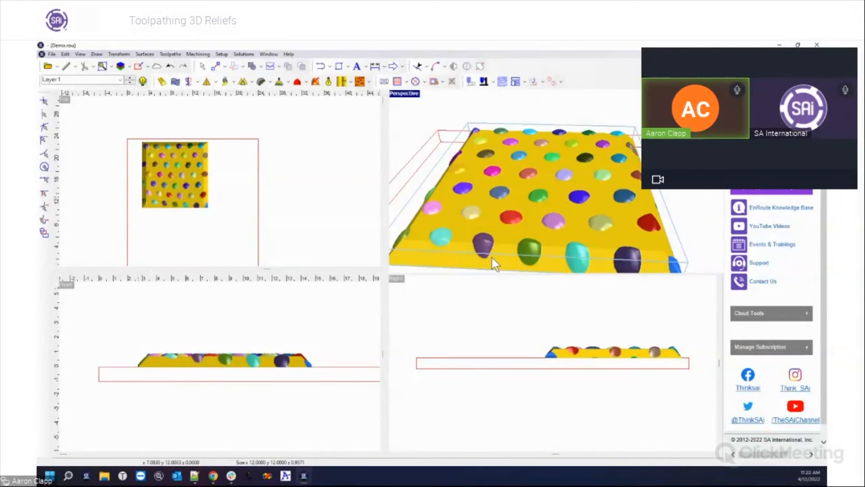
- Select the relief and undo its Dots texture
left_click(187, 184)
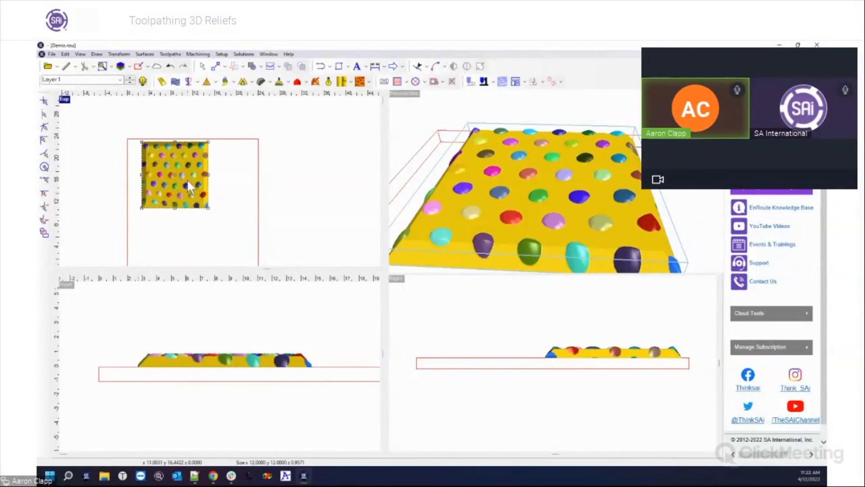
key("ctrl+z")
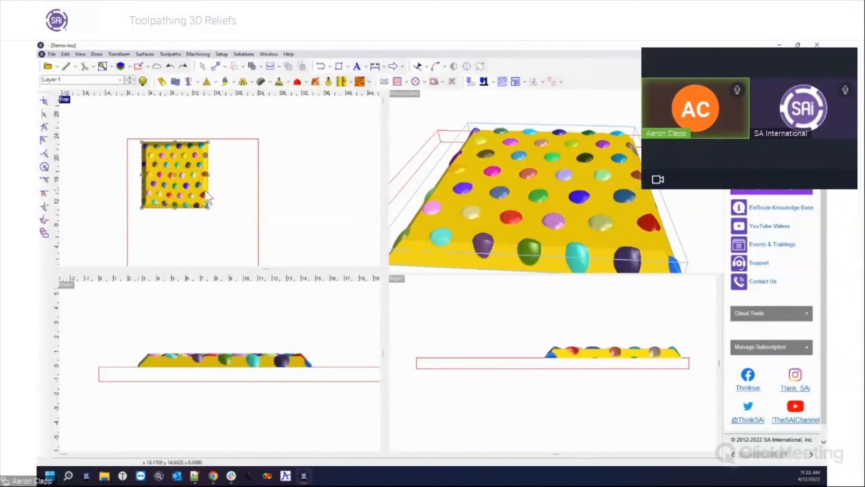
key("ctrl+z")
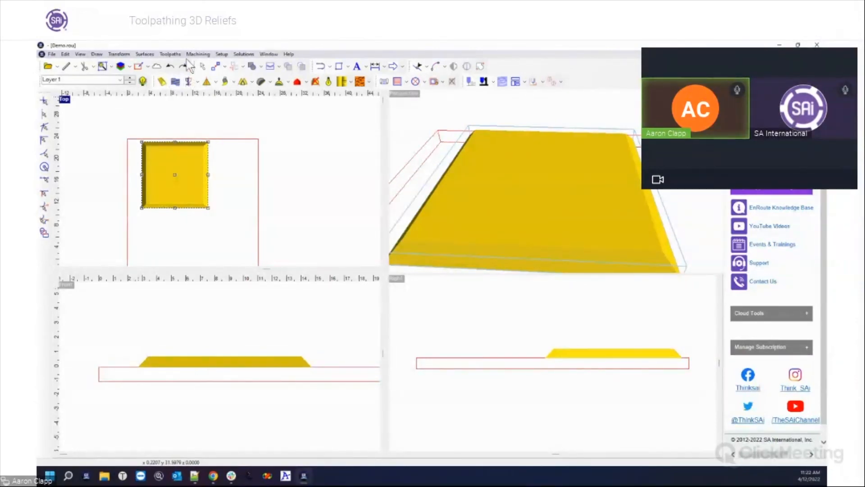
- Apply the Dots texture again so a flat dotted surface replaces the bevel, keeping 0.5 dot radius and 1.0 spacing
left_click(170, 54)
mouse_move(145, 54)
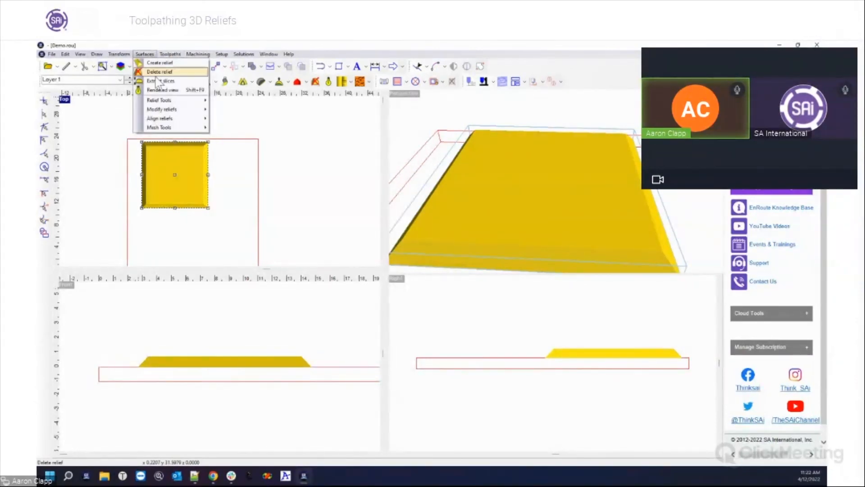
mouse_move(171, 100)
mouse_move(233, 137)
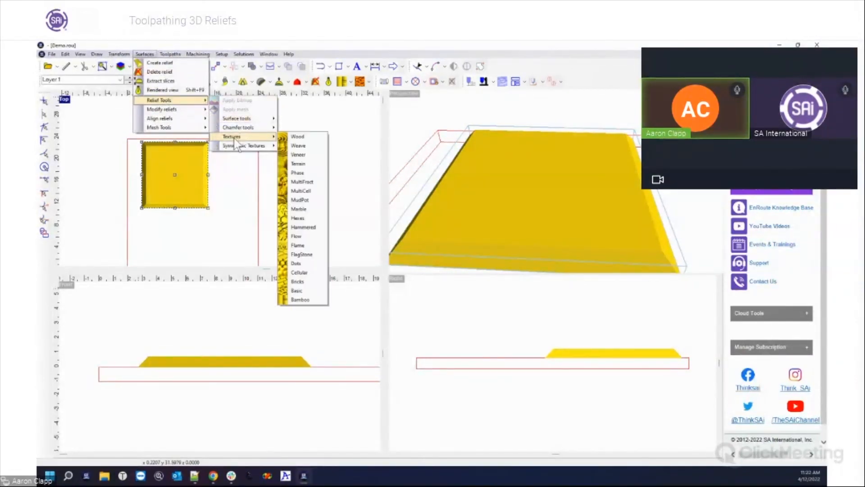
left_click(296, 263)
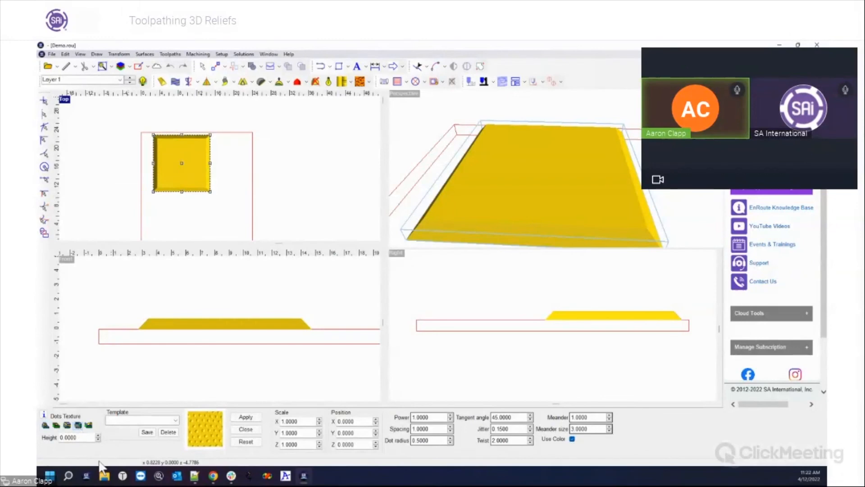
left_click(244, 418)
left_click(245, 430)
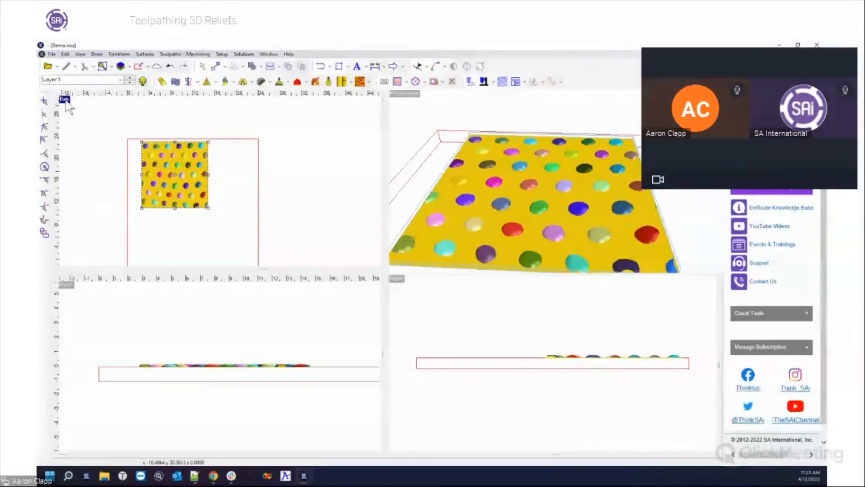
- Review the texture list and the Flow texture's wave, wavelength and twist parameters without applying it
left_click(168, 54)
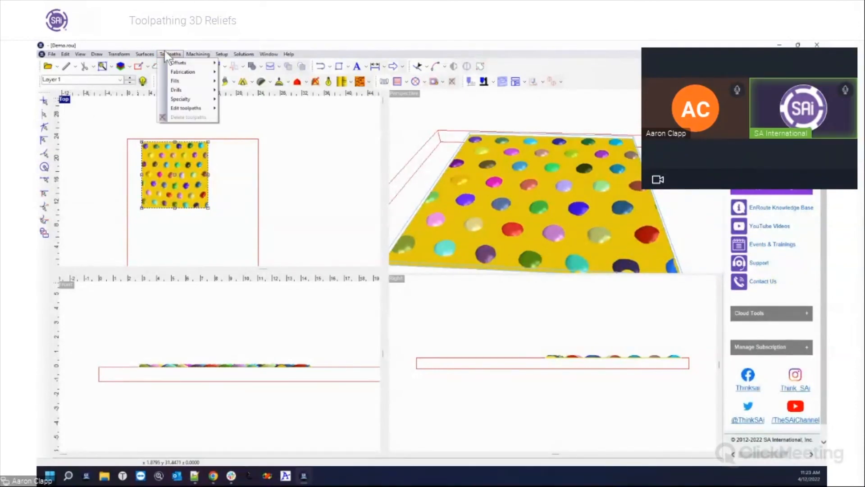
mouse_move(149, 55)
mouse_move(157, 110)
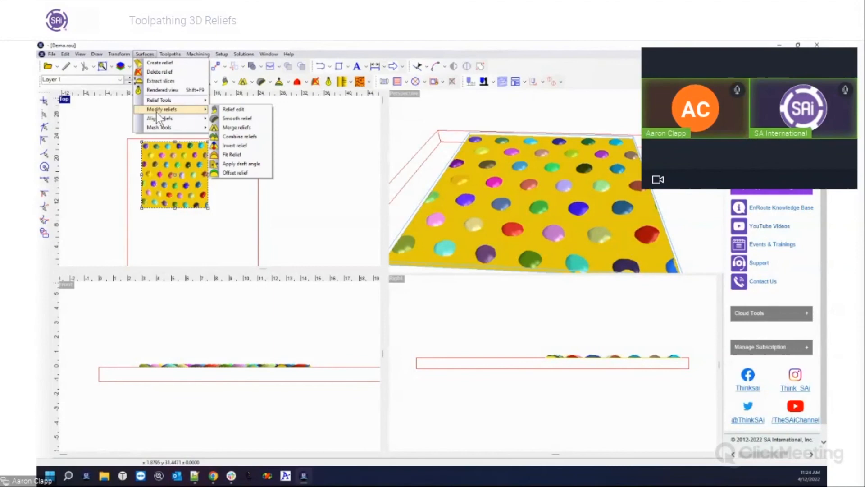
mouse_move(230, 137)
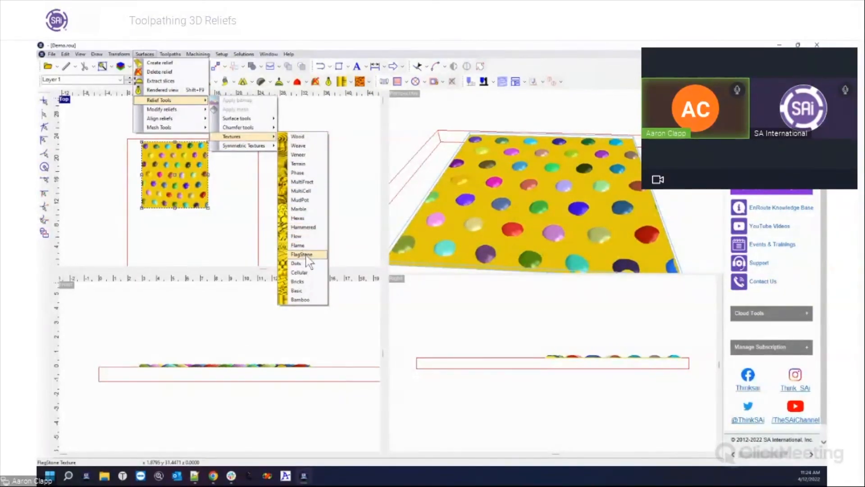
left_click(305, 237)
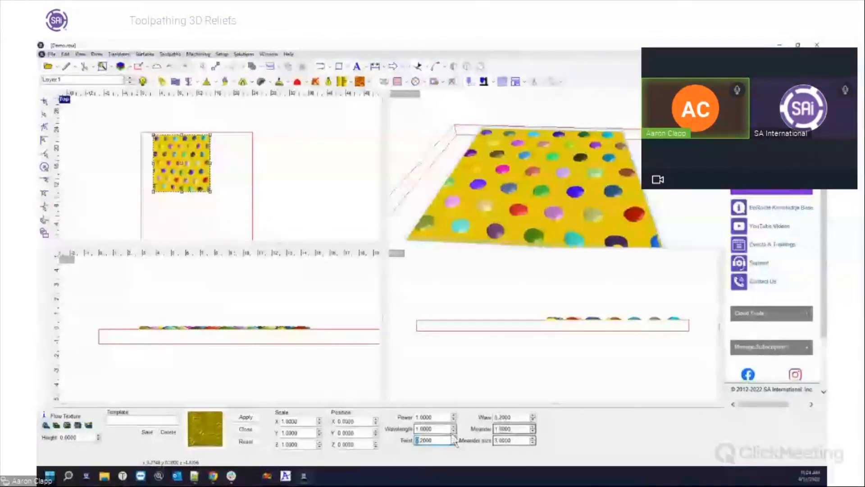
double_click(496, 417)
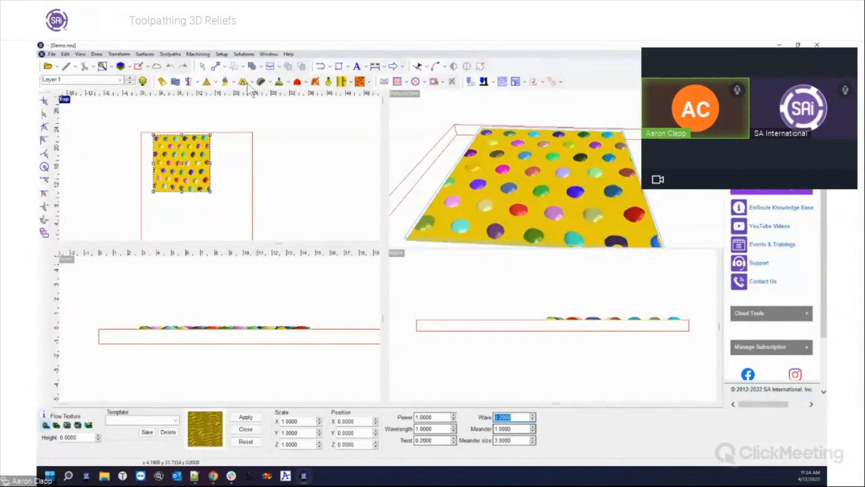
left_click(247, 429)
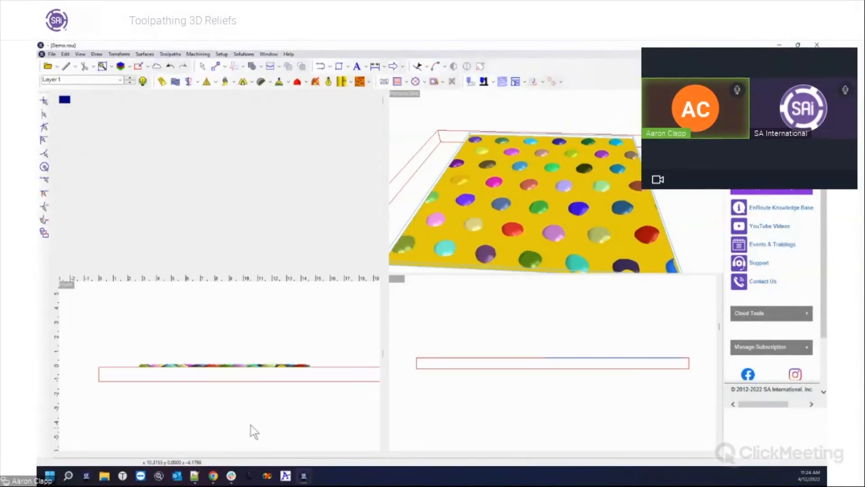
- Clear the selection and reselect the dotted relief in the top view
left_click(171, 54)
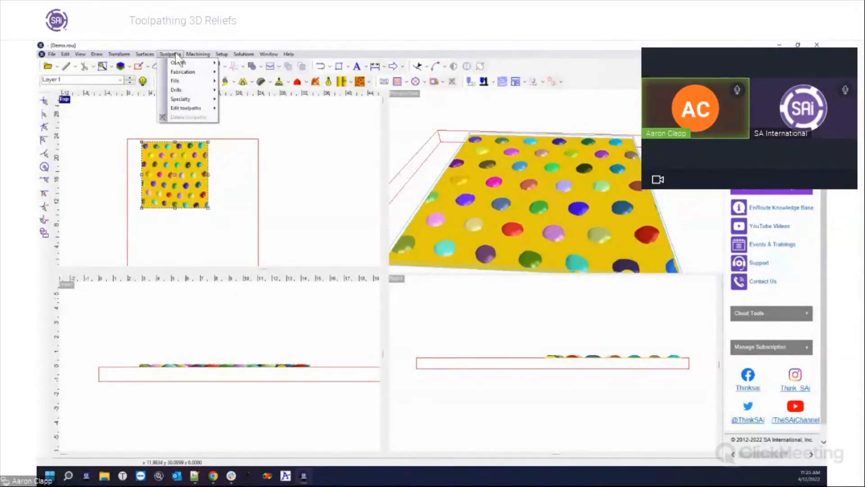
left_click(245, 202)
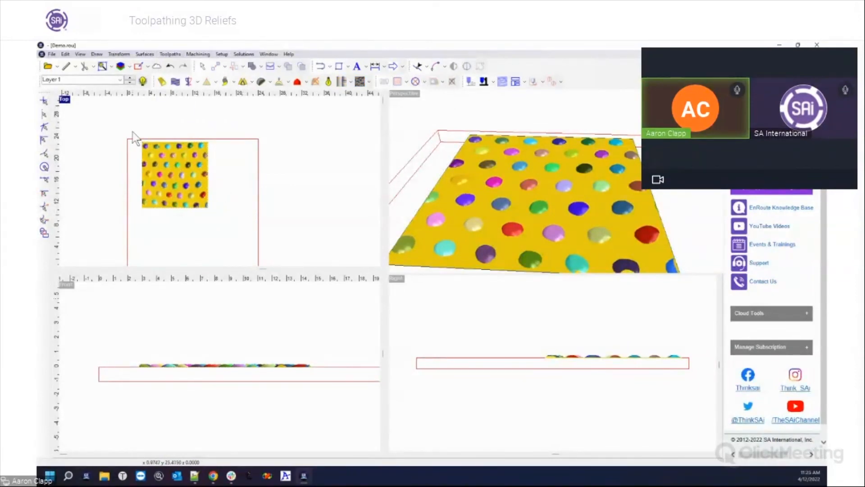
left_click_drag(132, 131, 225, 220)
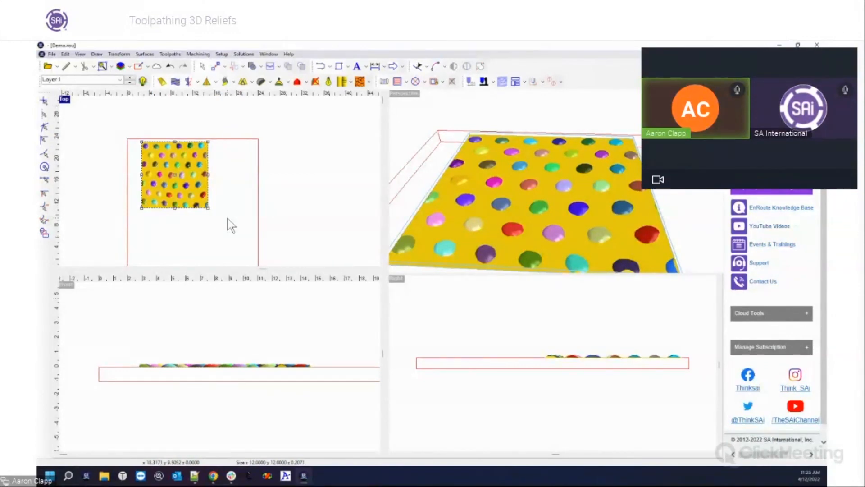